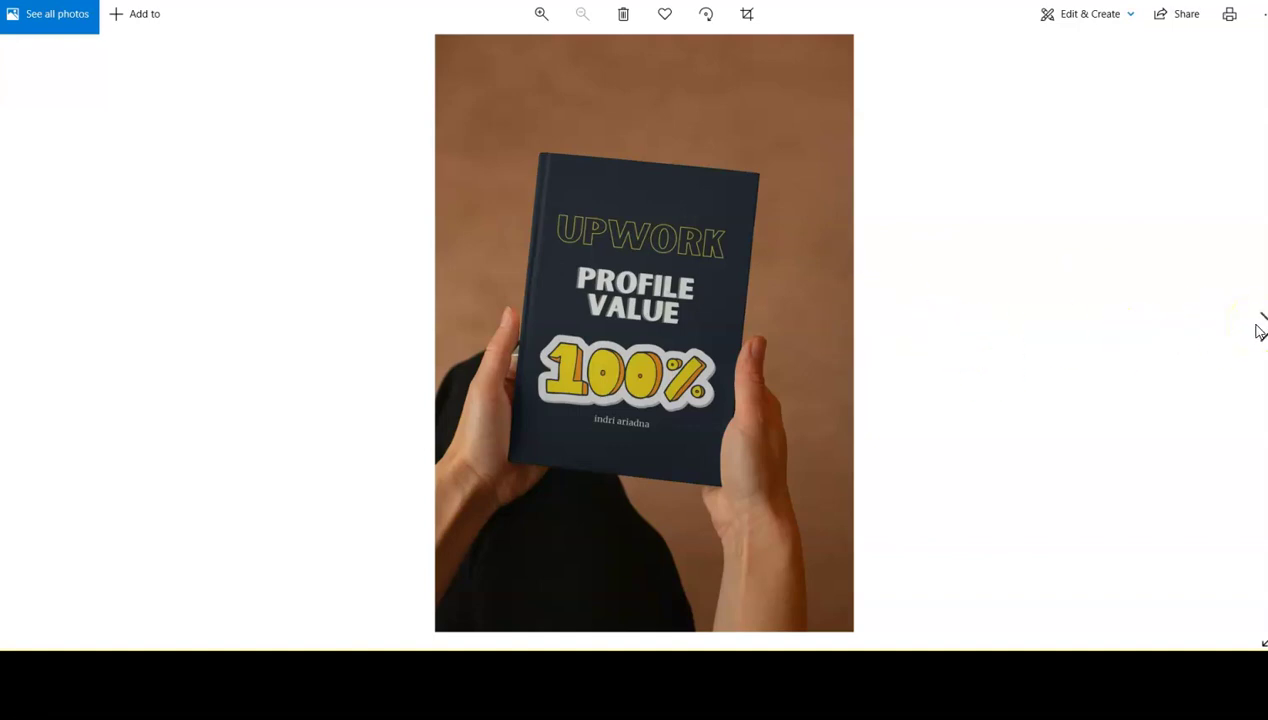
Step: Look through the Upwork Profile Value 100% book mockup images and the flat cover design, going forward and back
click(1260, 328)
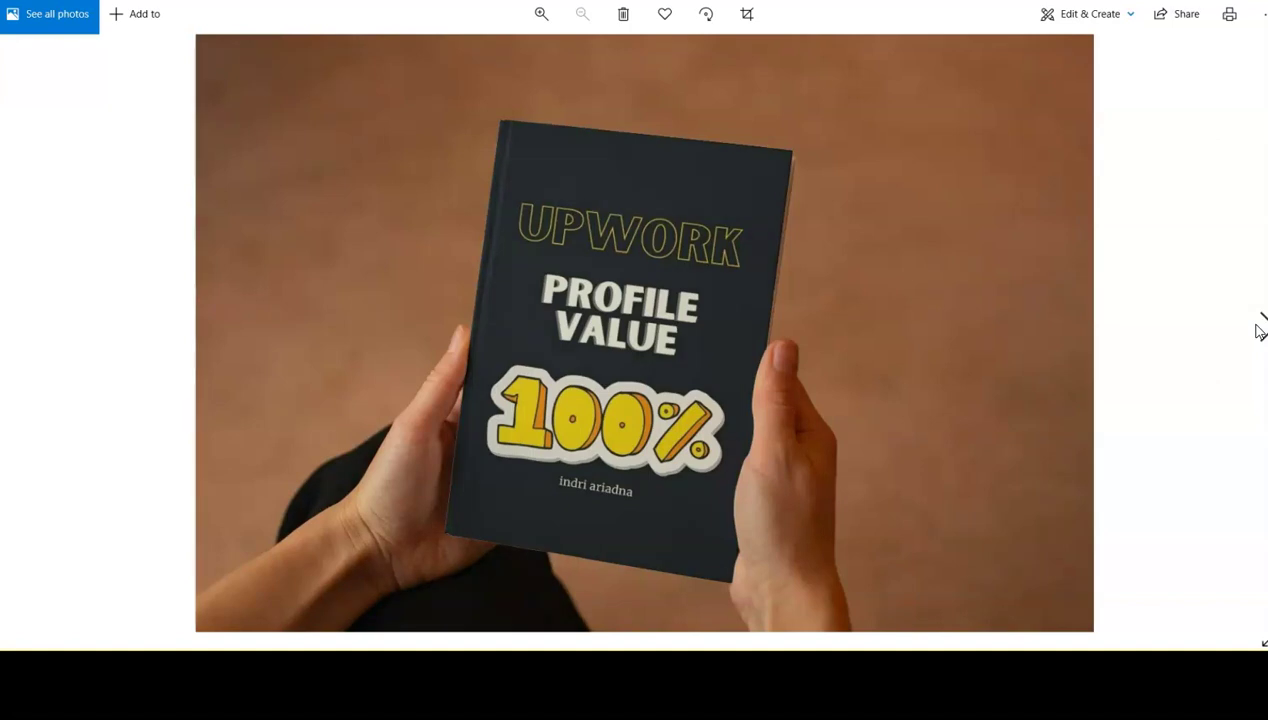
click(1261, 328)
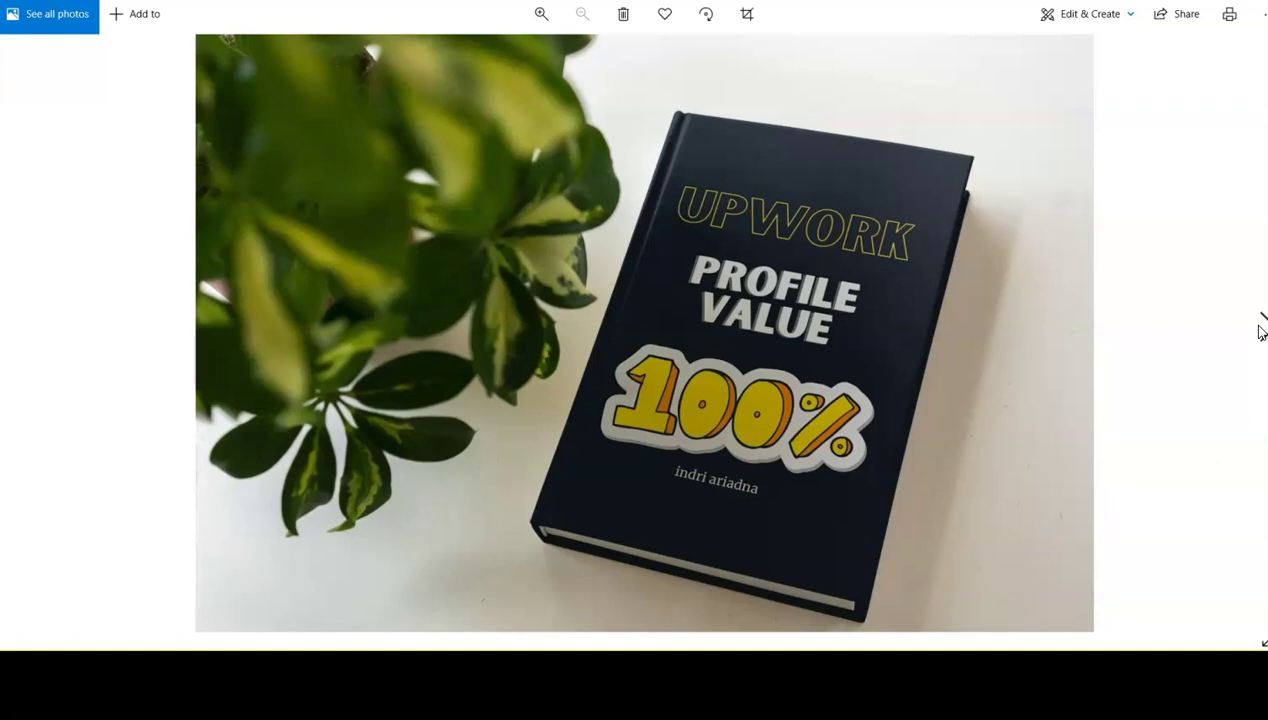
click(1262, 322)
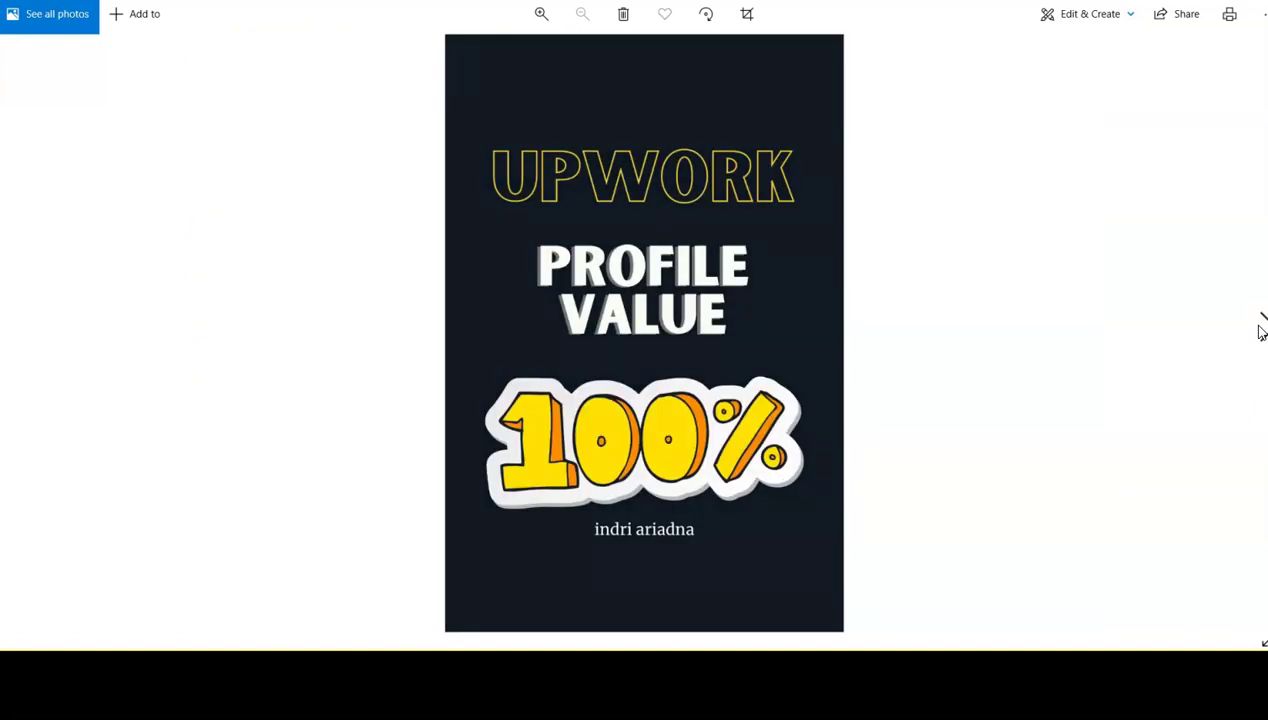
click(795, 268)
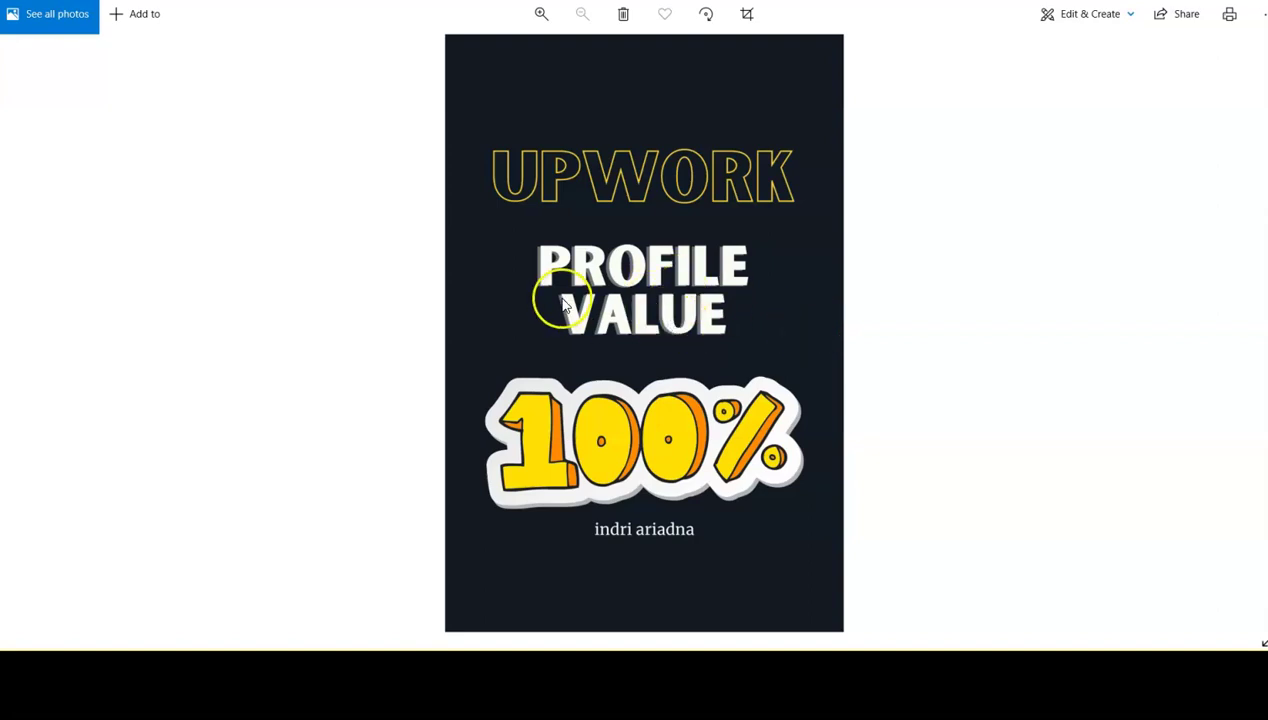
mouse_move(17, 382)
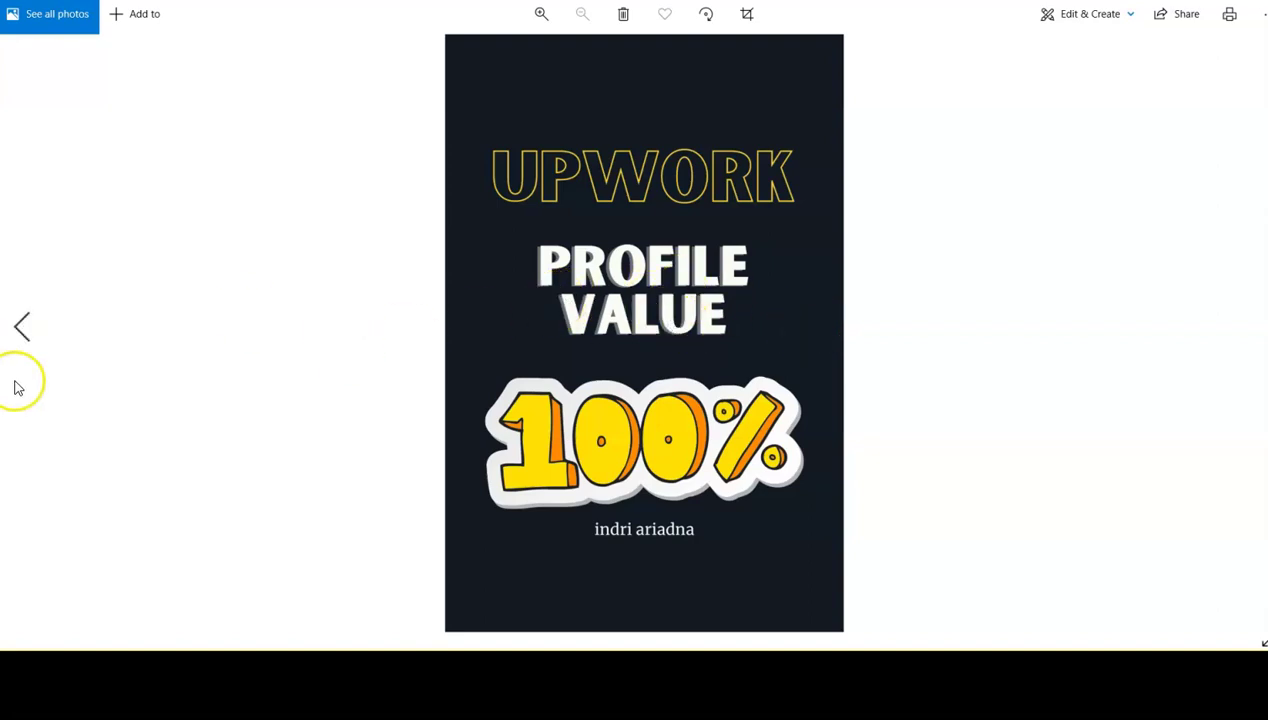
click(21, 328)
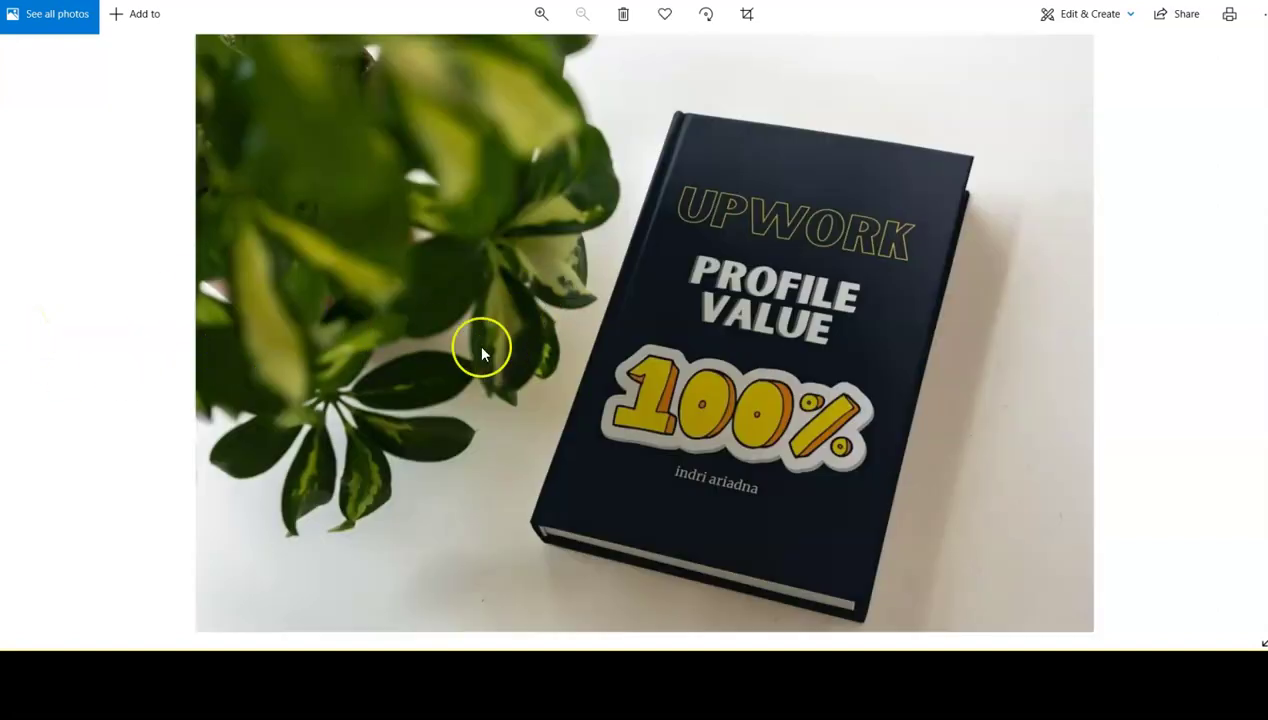
click(21, 330)
click(21, 330)
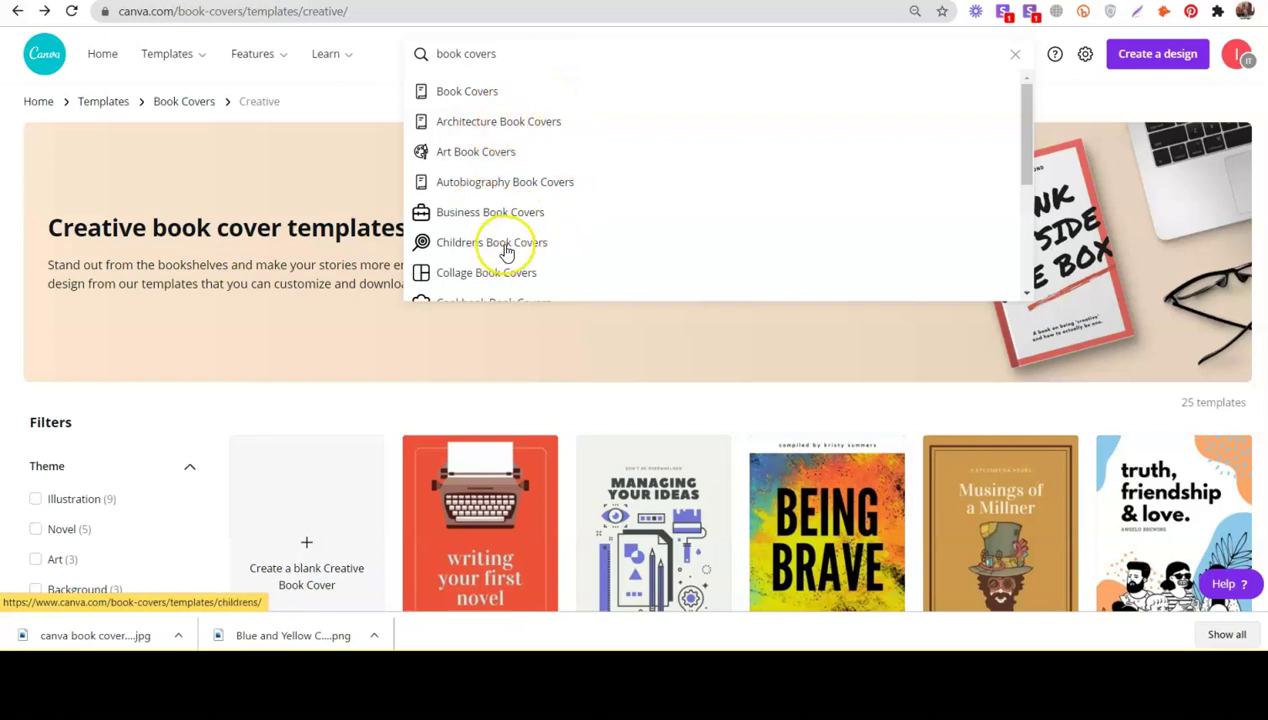
Step: Choose Fiction Book Covers from the book cover search suggestions and browse the fiction cover templates
scroll(505, 255, down, 1)
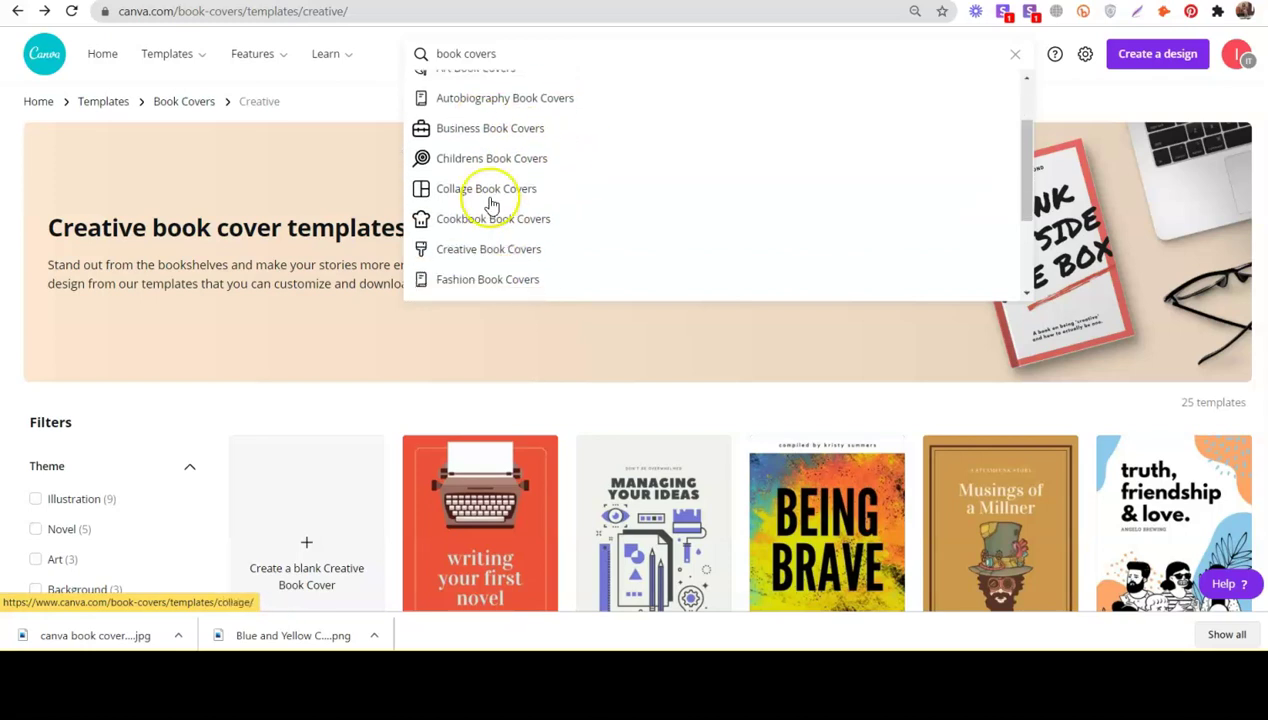
scroll(535, 228, down, 1)
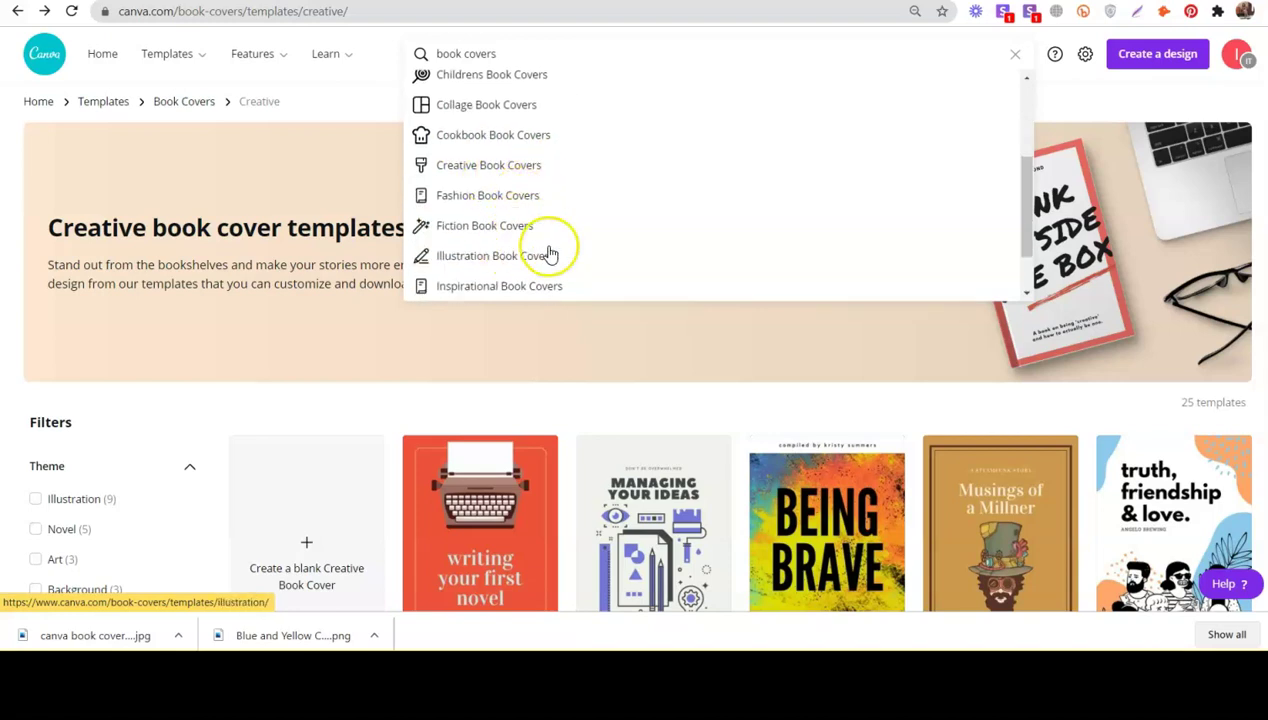
scroll(560, 228, down, 1)
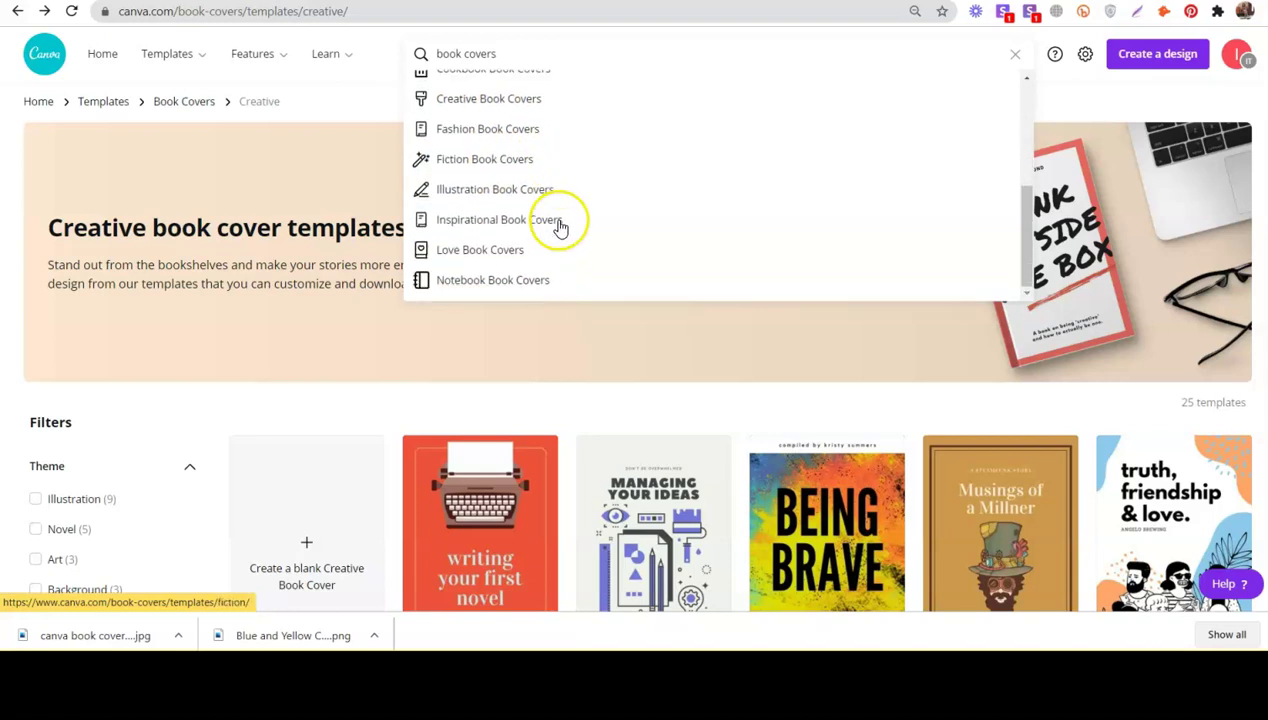
click(497, 163)
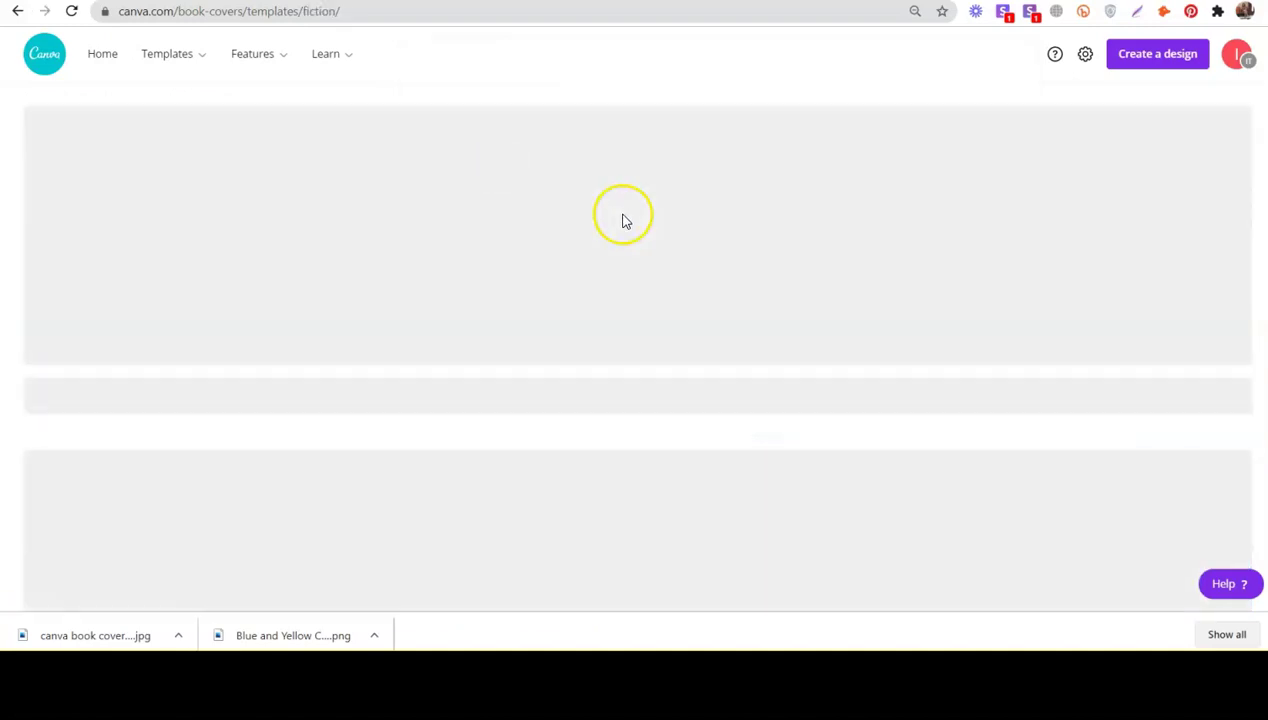
scroll(622, 215, down, 2)
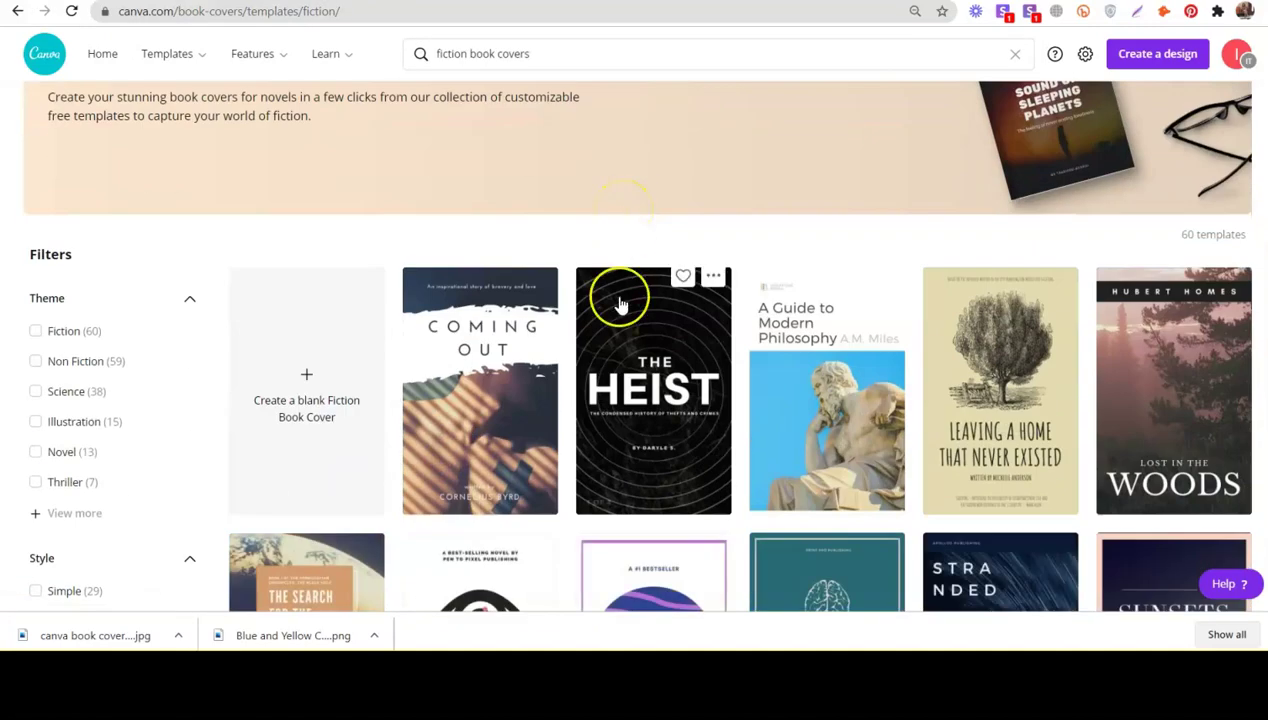
scroll(815, 305, down, 3)
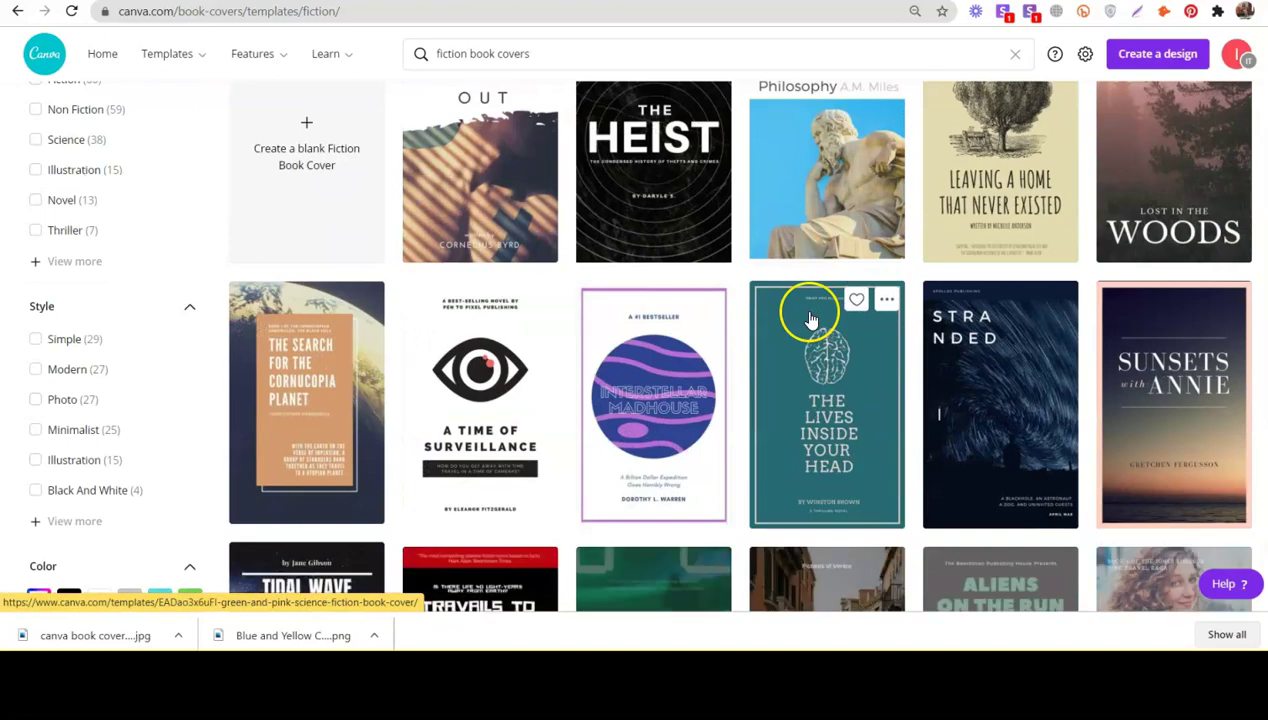
scroll(860, 312, down, 5)
scroll(860, 312, down, 4)
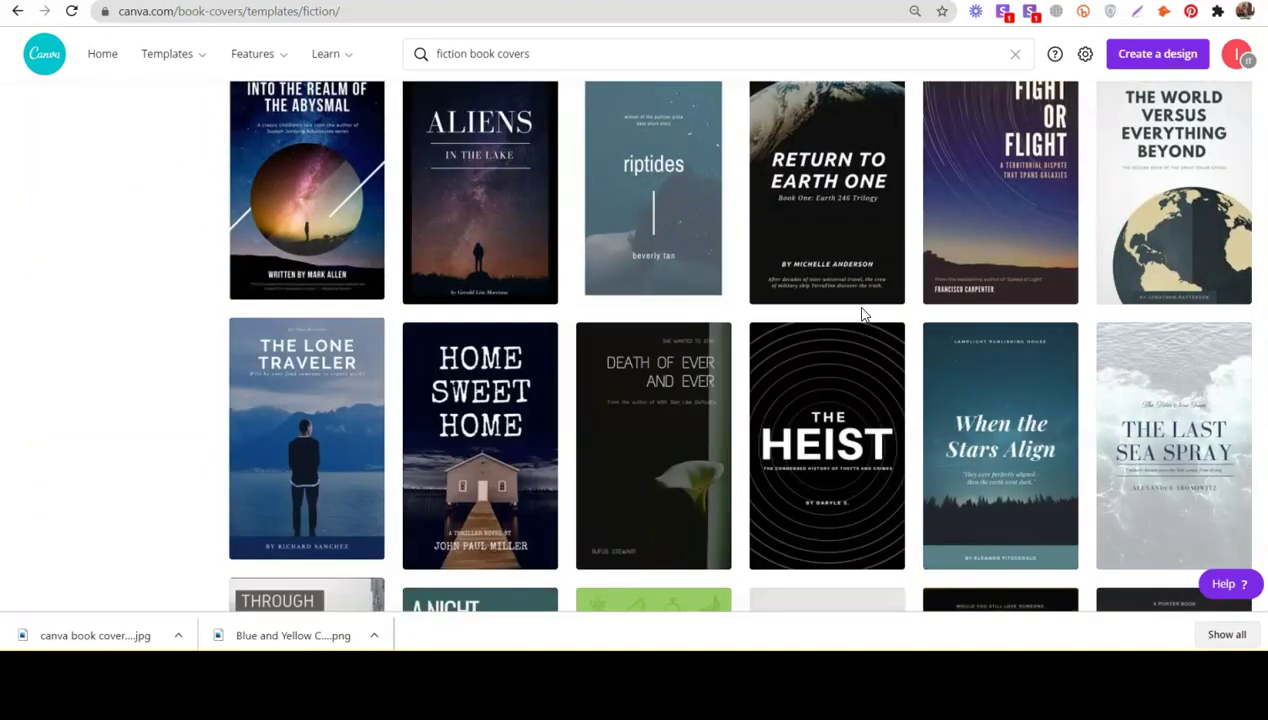
scroll(862, 313, up, 3)
scroll(862, 313, up, 10)
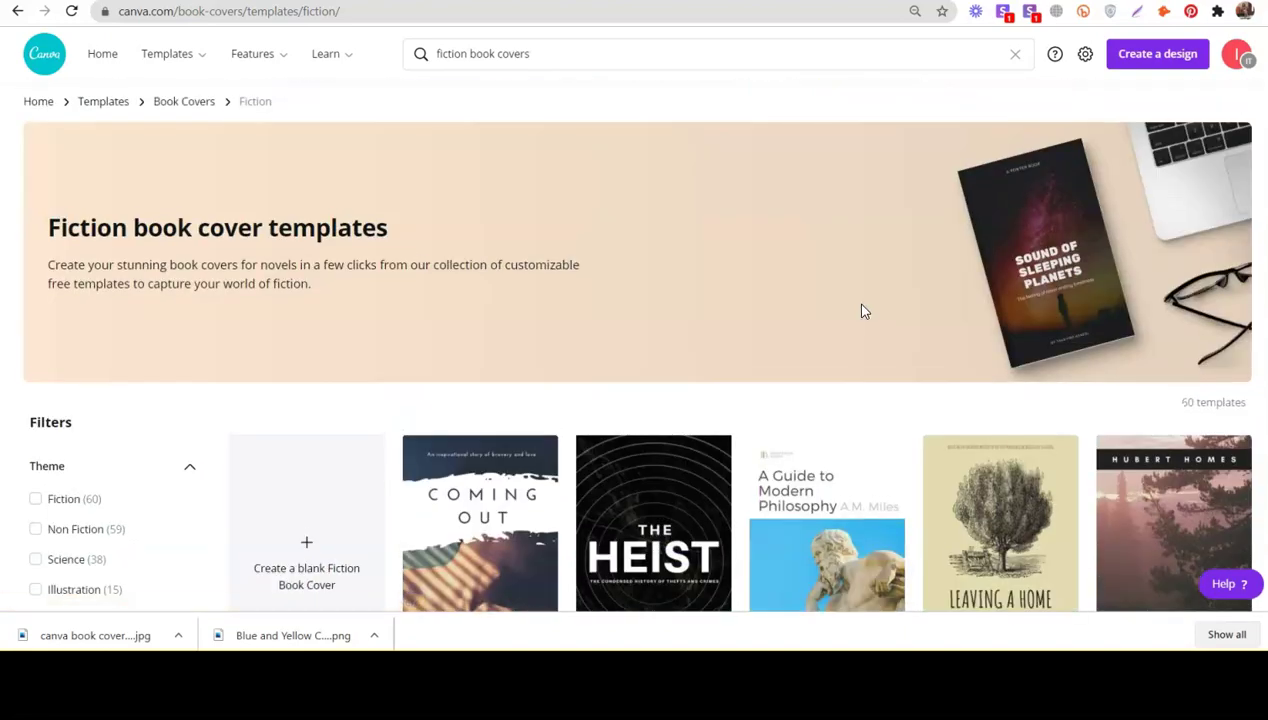
Step: Switch the template search to Non Fiction Book Covers and browse the available cover templates
click(646, 66)
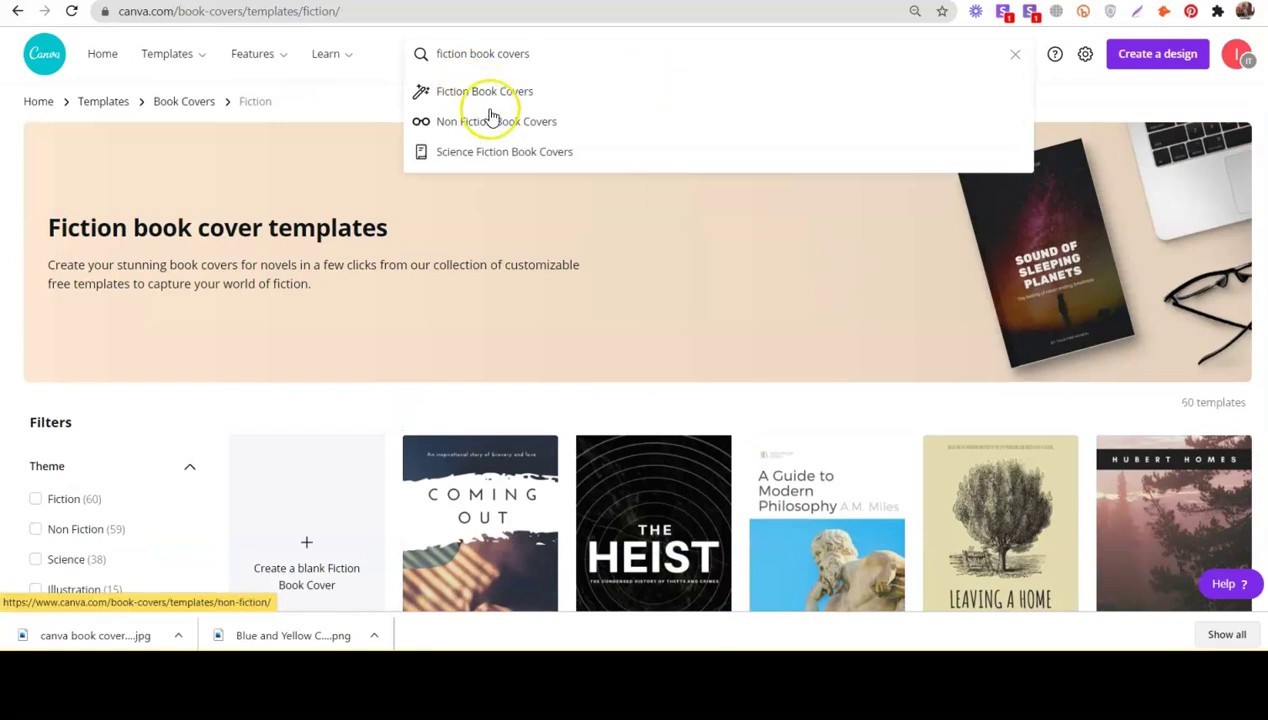
click(488, 122)
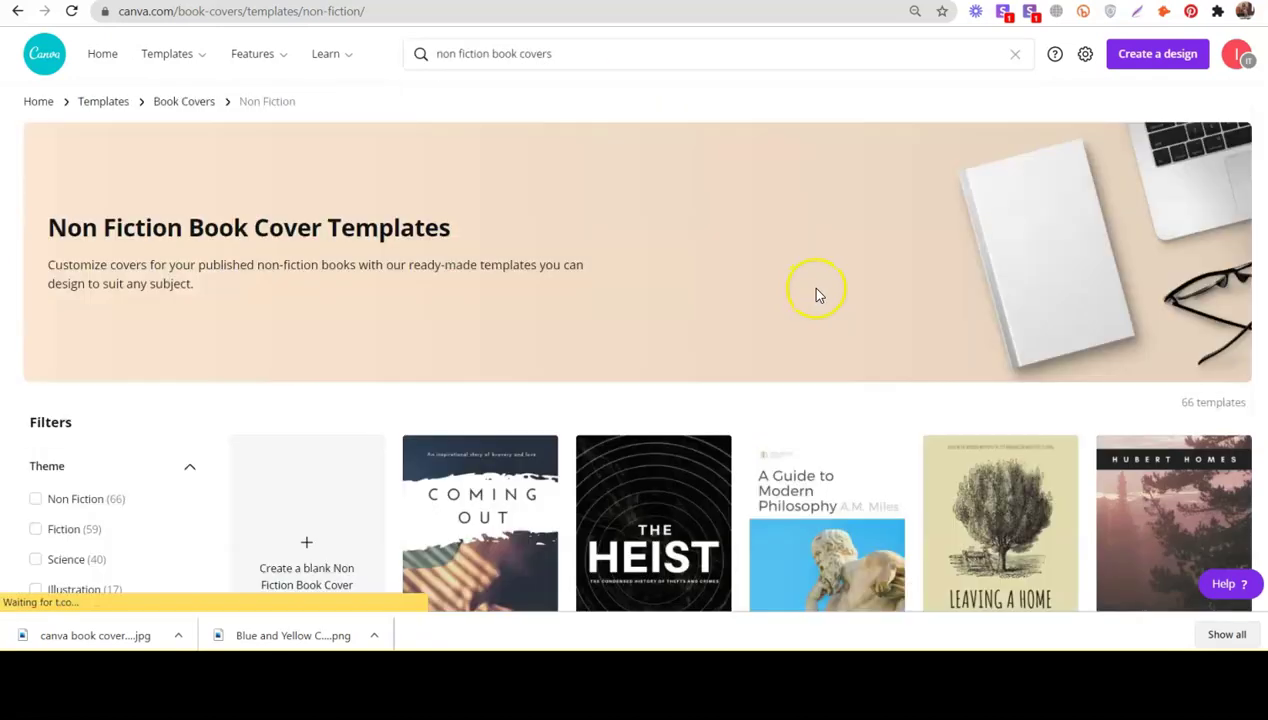
scroll(815, 292, down, 3)
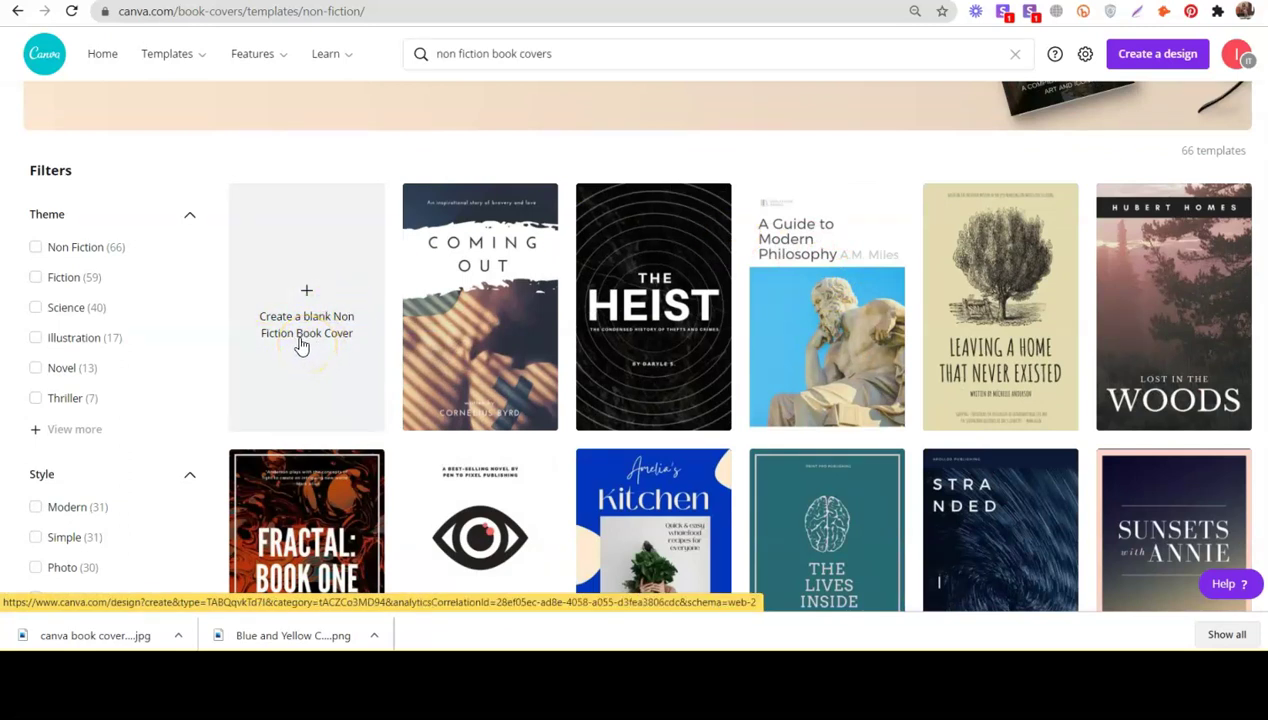
scroll(548, 398, down, 3)
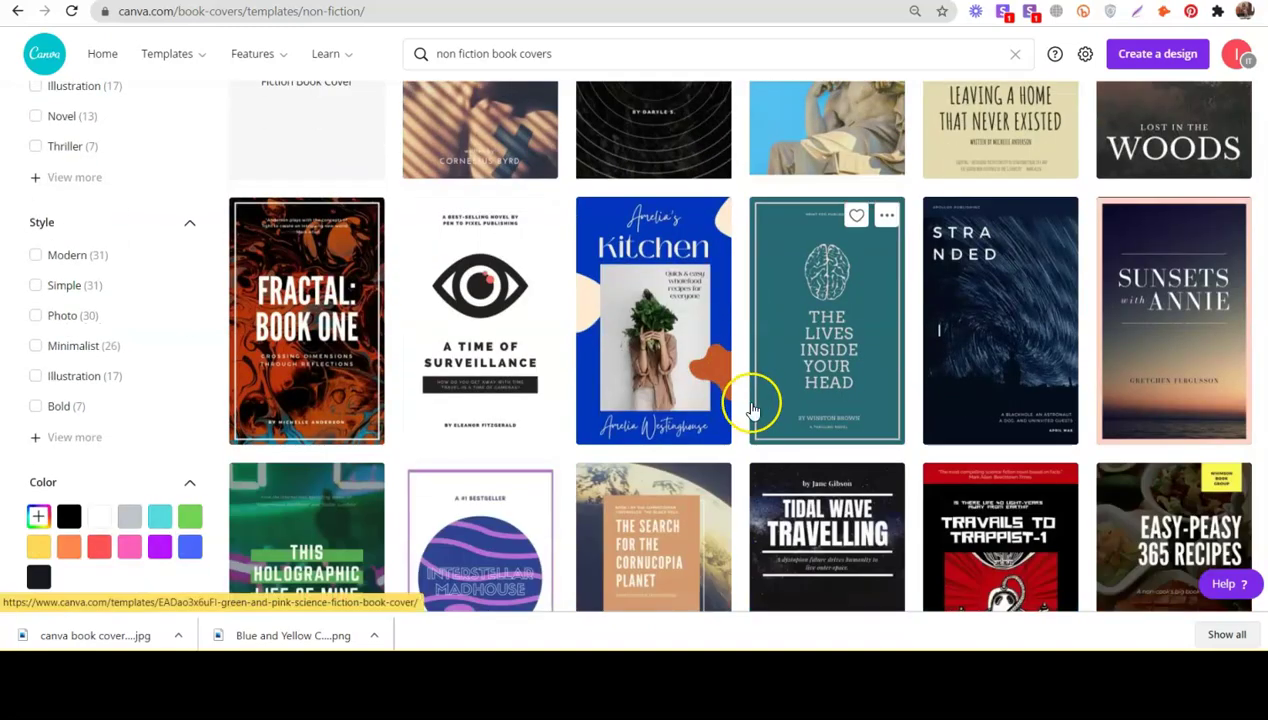
scroll(913, 401, down, 3)
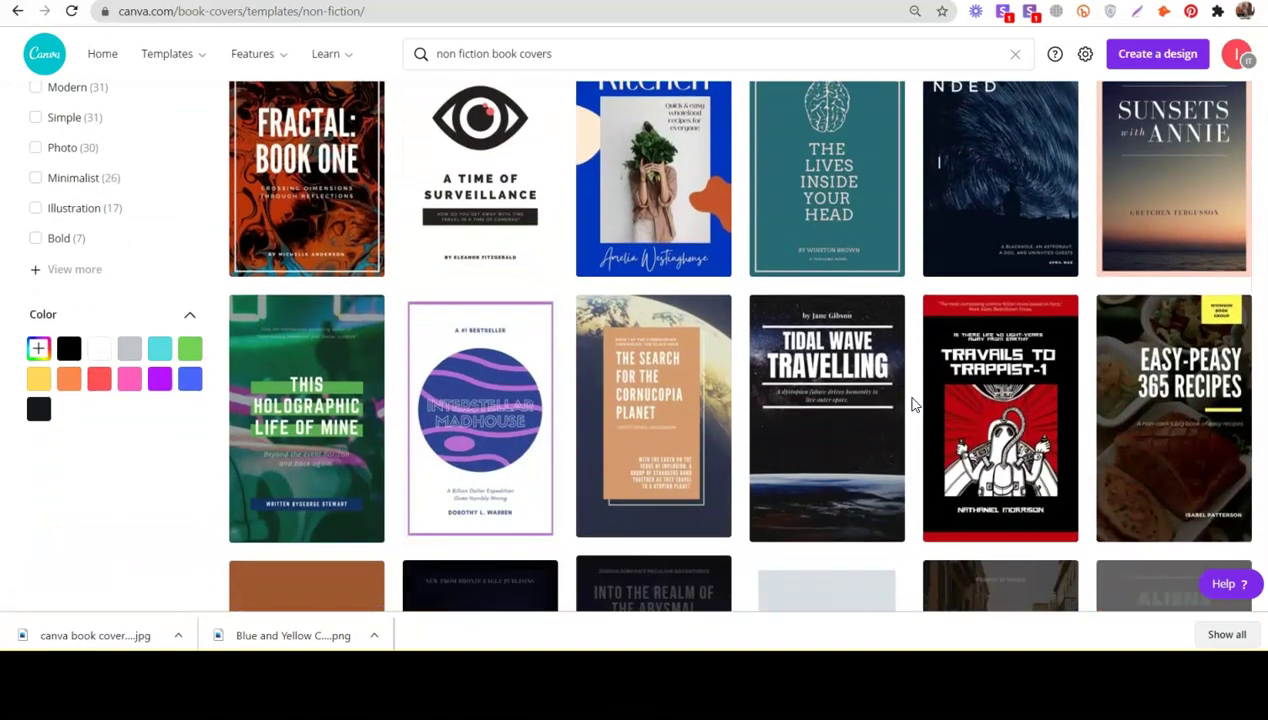
scroll(913, 403, down, 1)
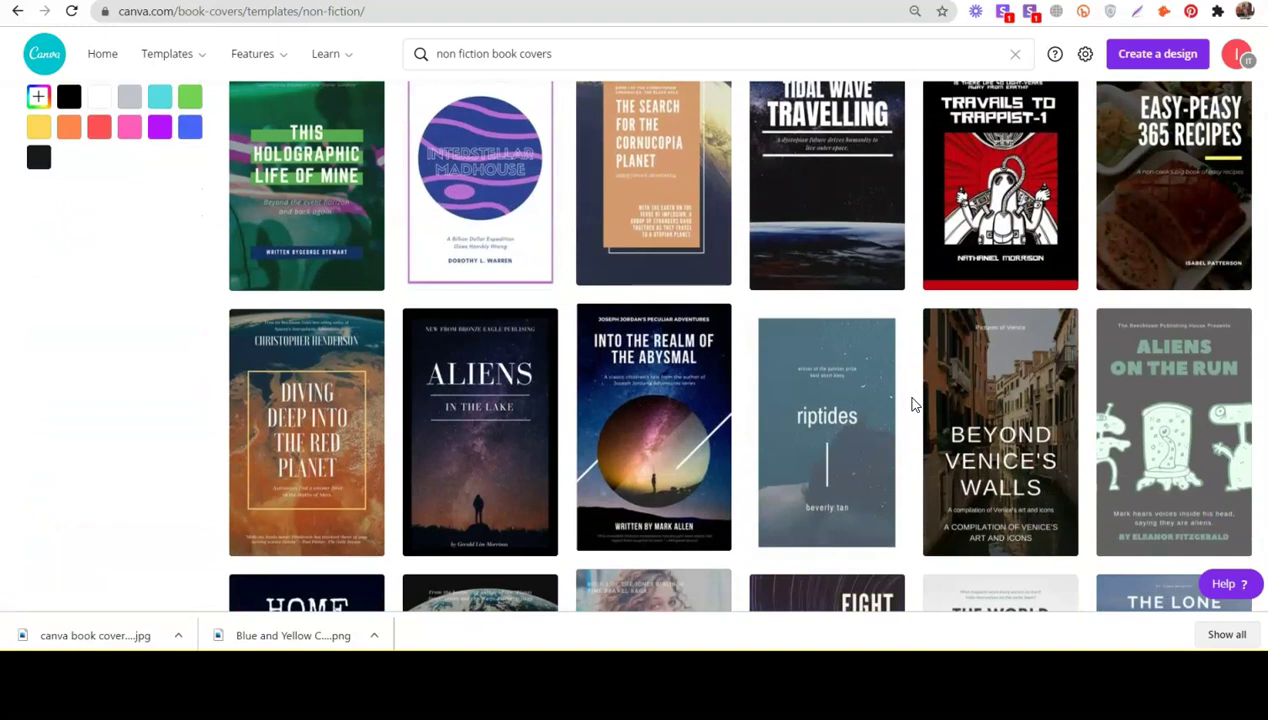
scroll(912, 404, down, 3)
scroll(912, 404, down, 2)
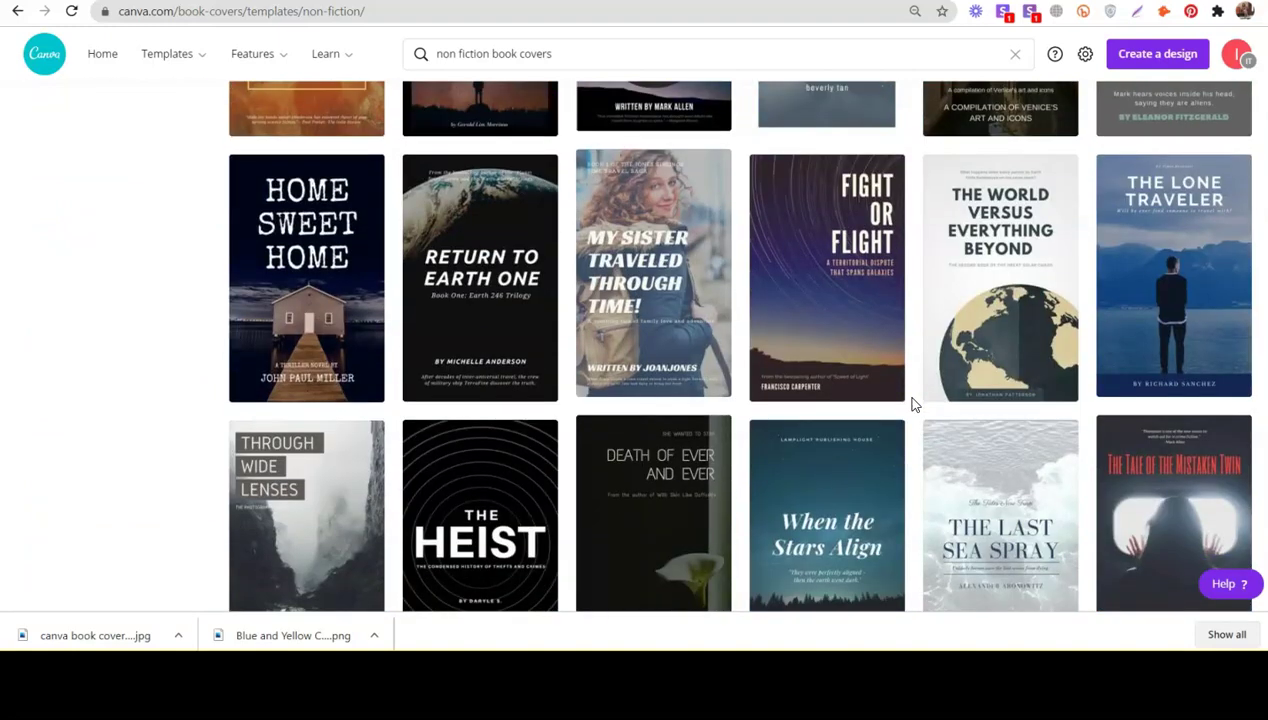
scroll(912, 404, down, 3)
scroll(912, 404, down, 2)
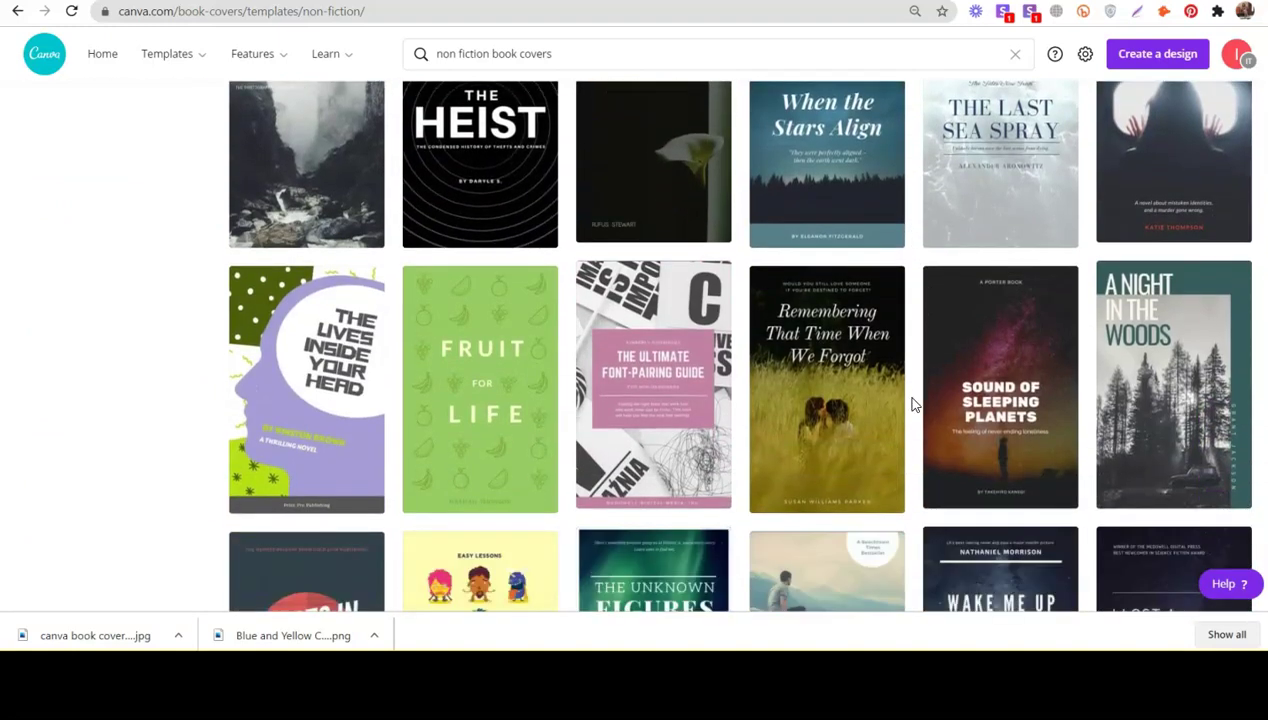
scroll(787, 388, down, 3)
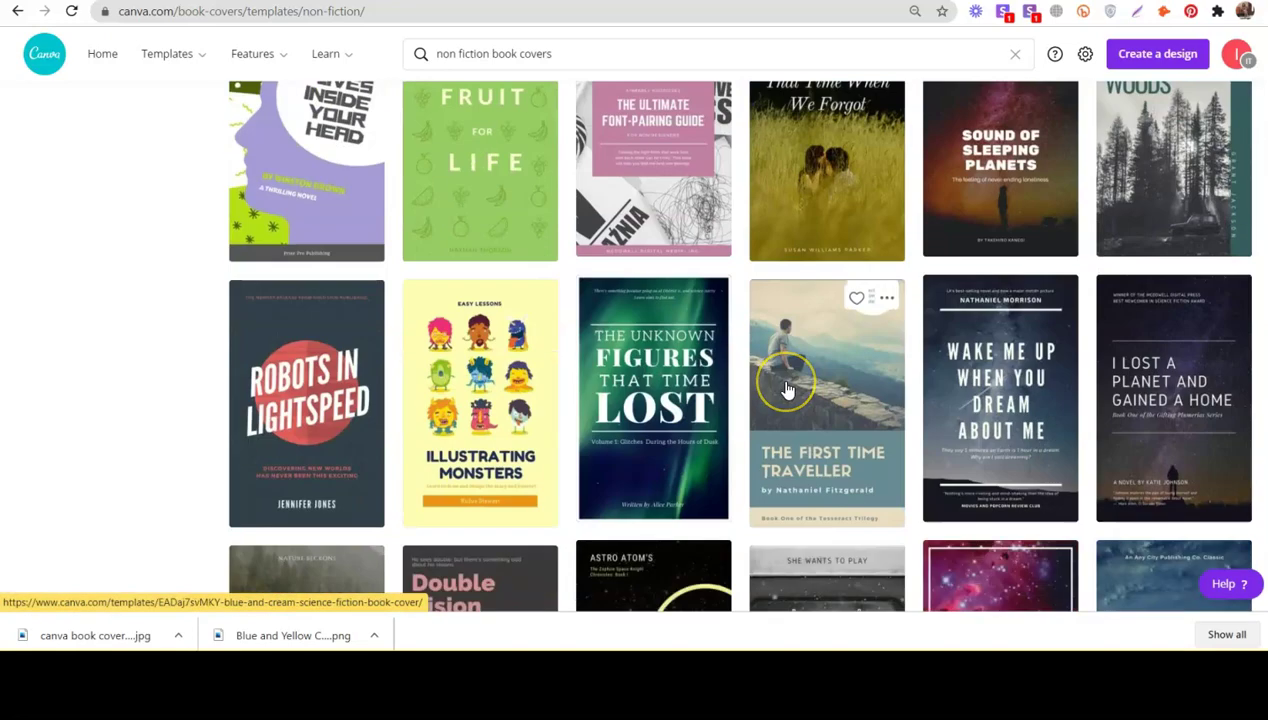
scroll(785, 385, down, 1)
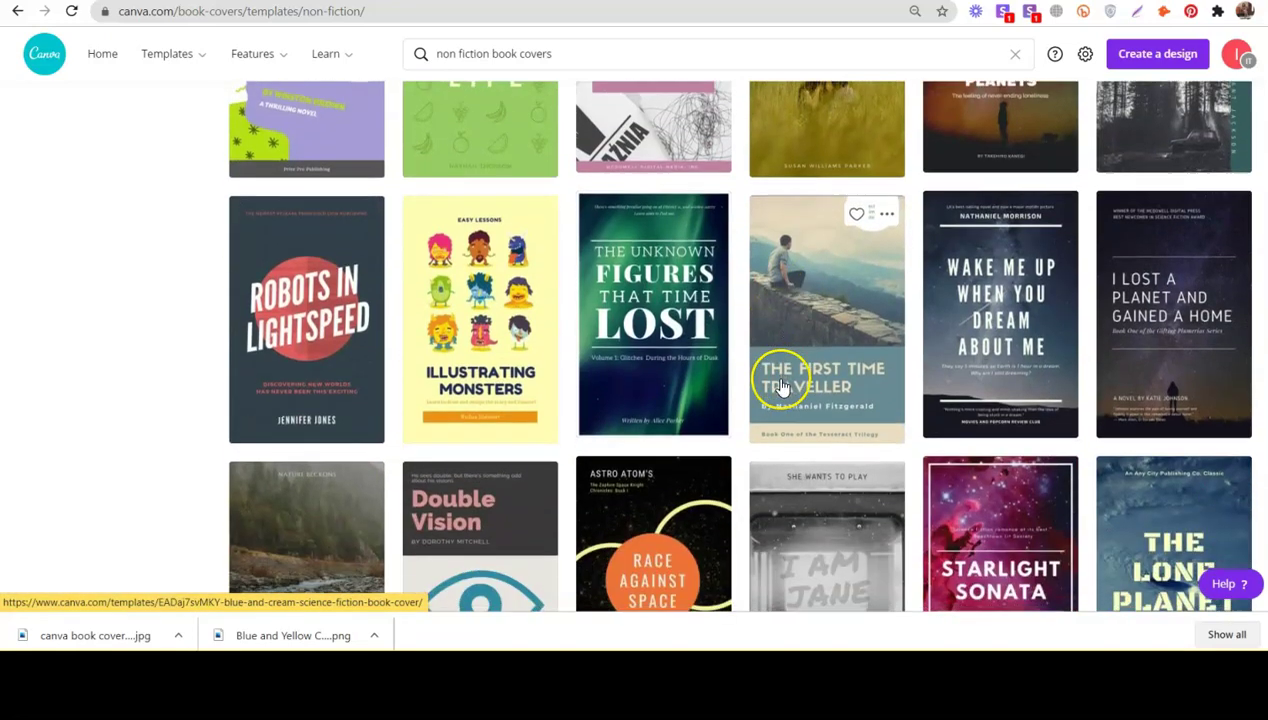
Step: Open the Blue and Cream Science Fiction Book Cover template in the editor to view it, and return to the non-fiction template gallery
click(806, 317)
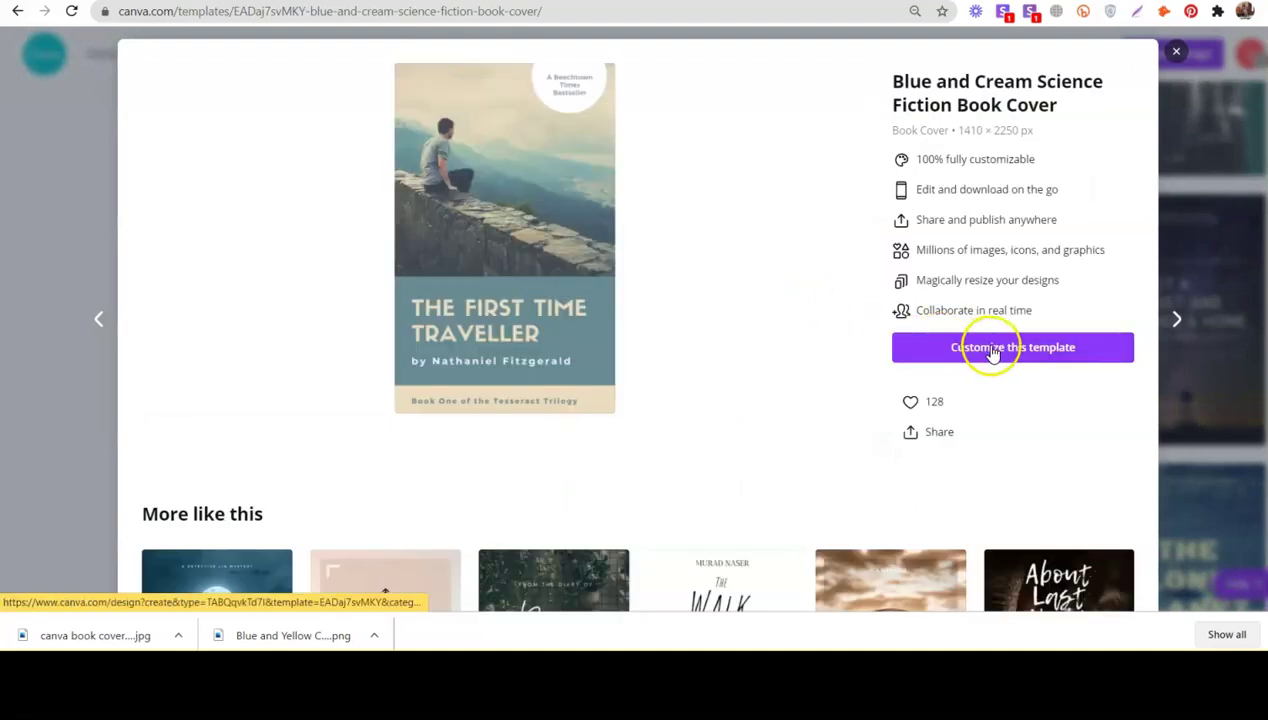
click(993, 354)
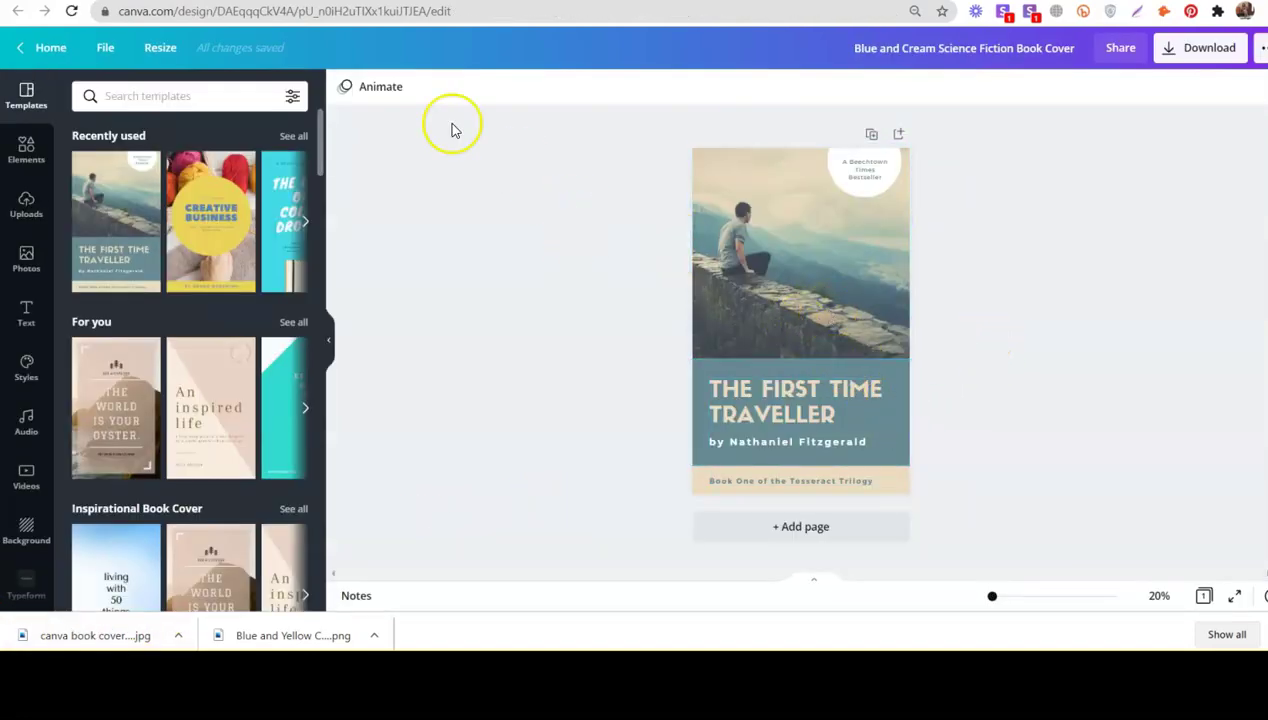
click(280, 2)
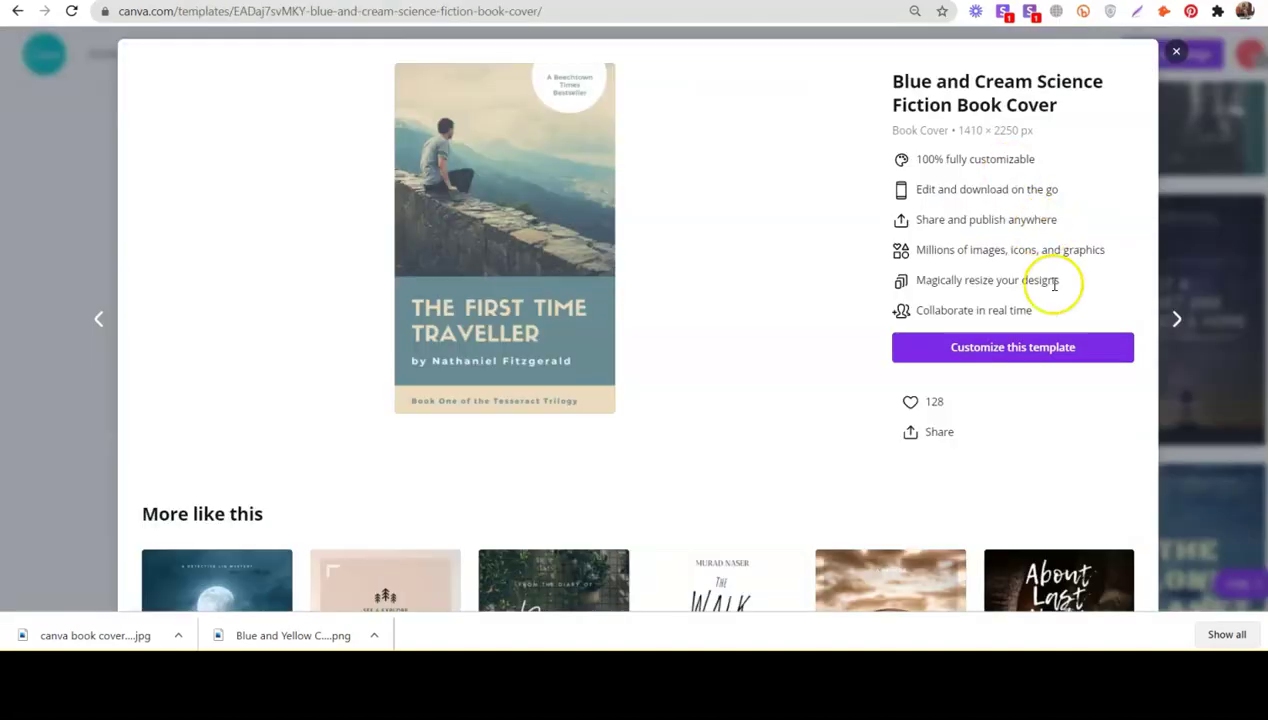
click(1176, 51)
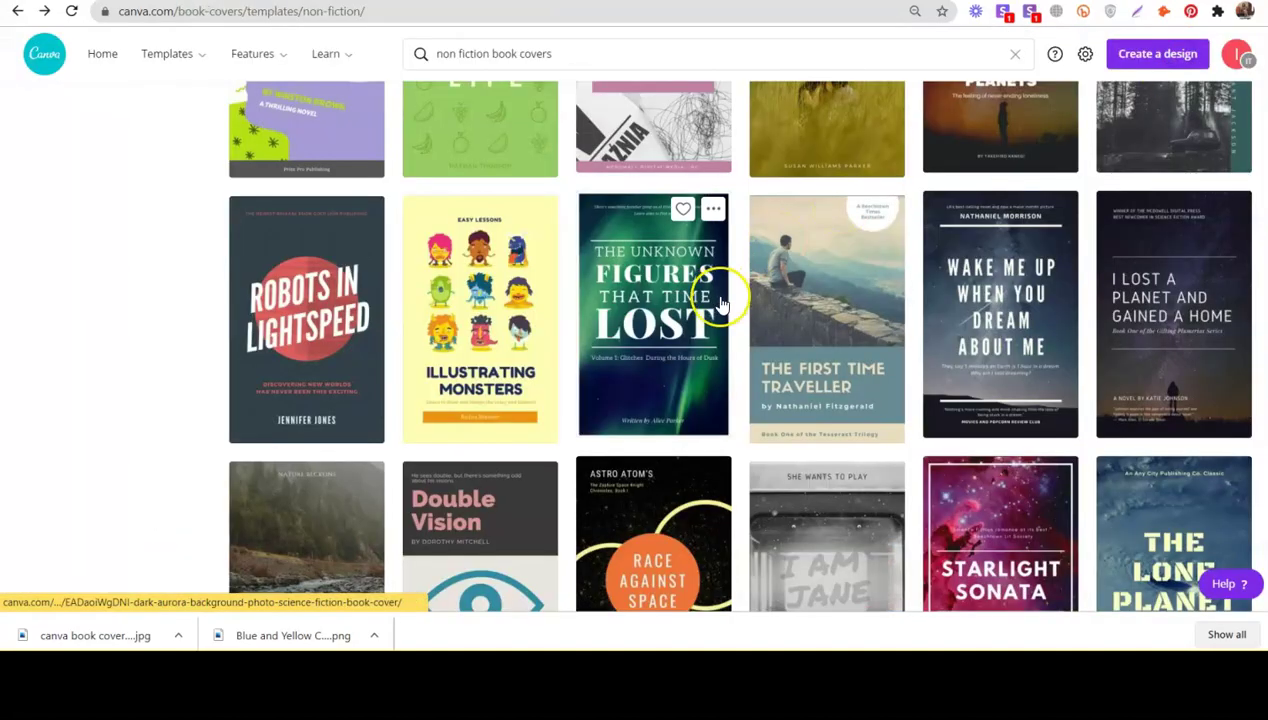
Step: Remove "non fiction" from the template search, choose Childrens Book Covers and browse the children's cover templates
scroll(720, 302, up, 20)
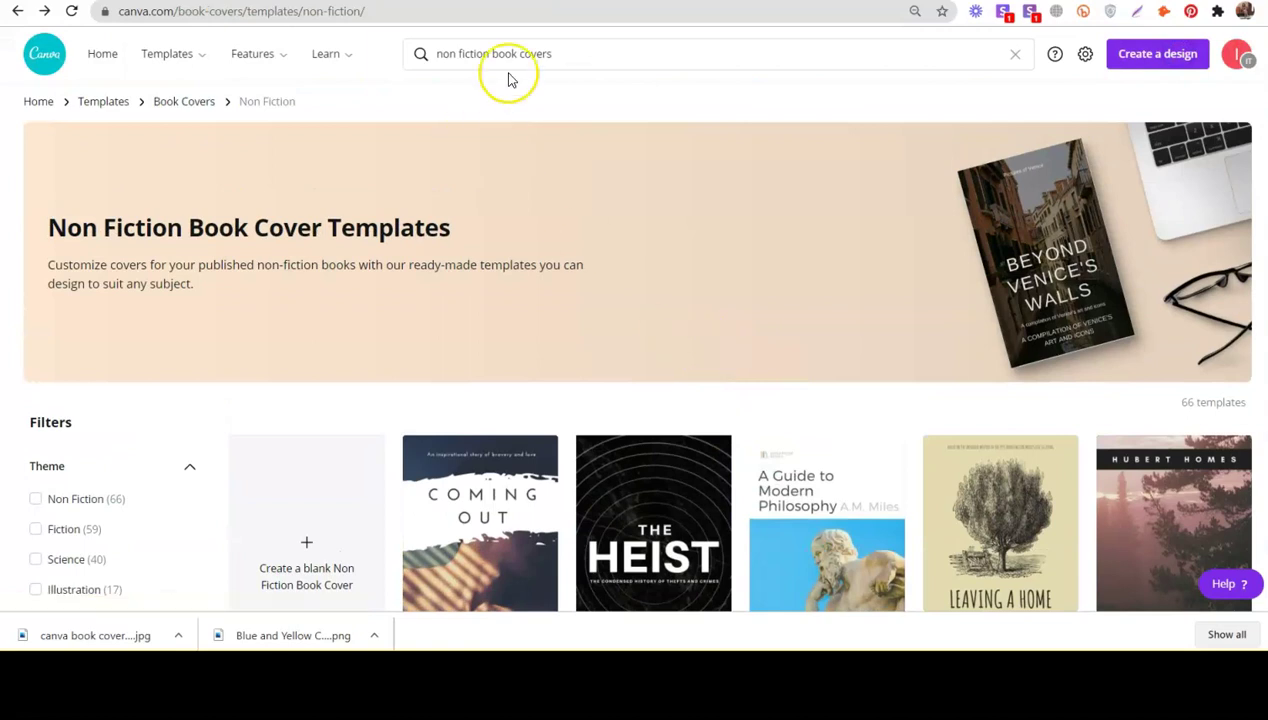
drag(492, 53, 410, 50)
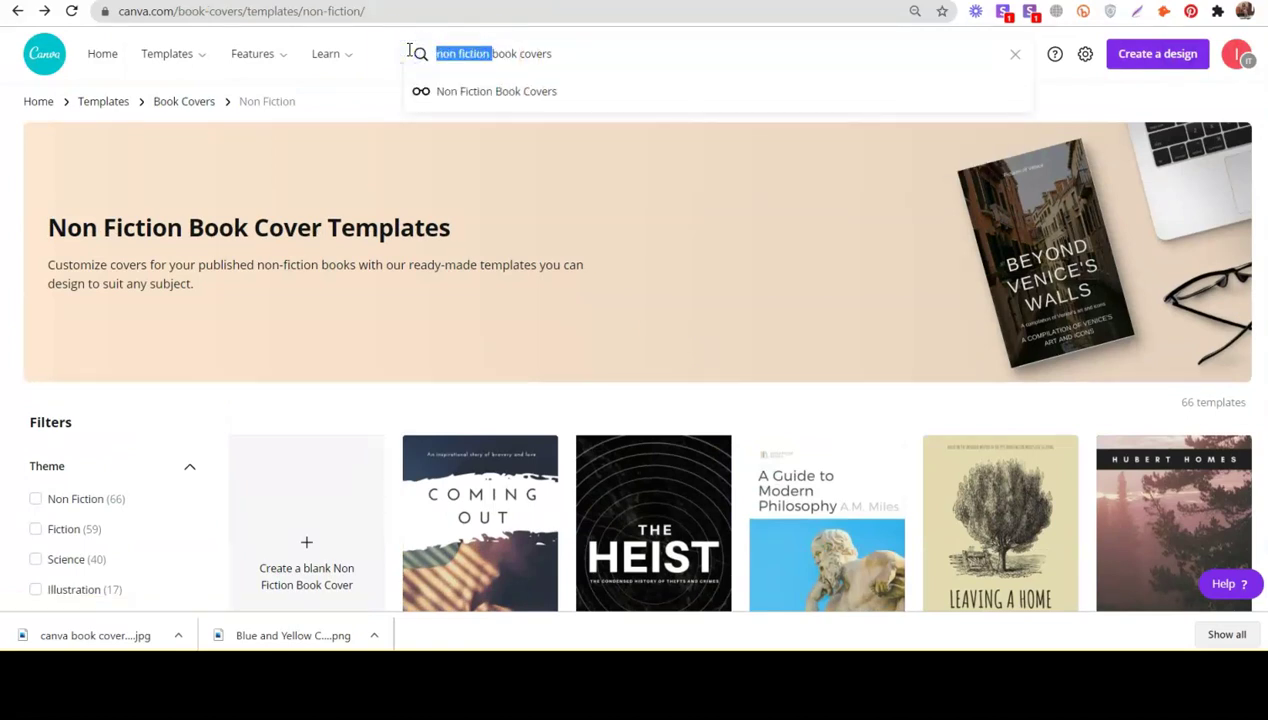
key(BackSpace)
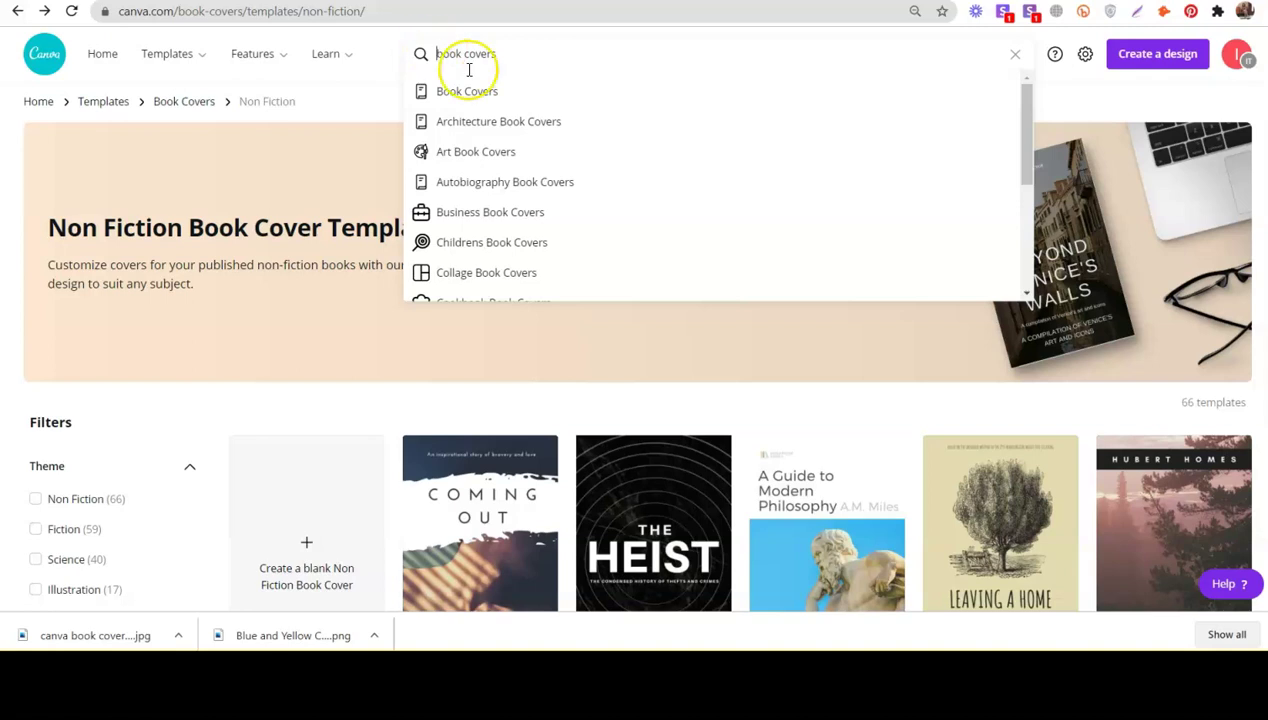
click(507, 250)
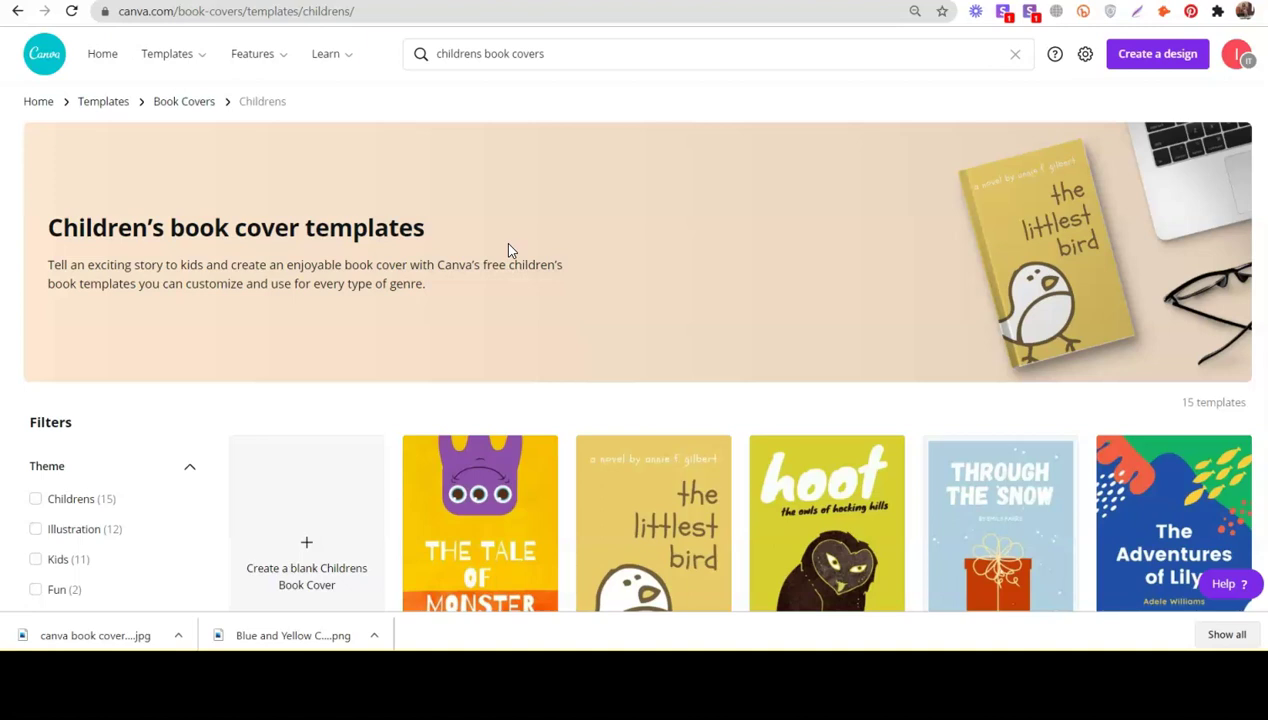
scroll(508, 250, down, 1)
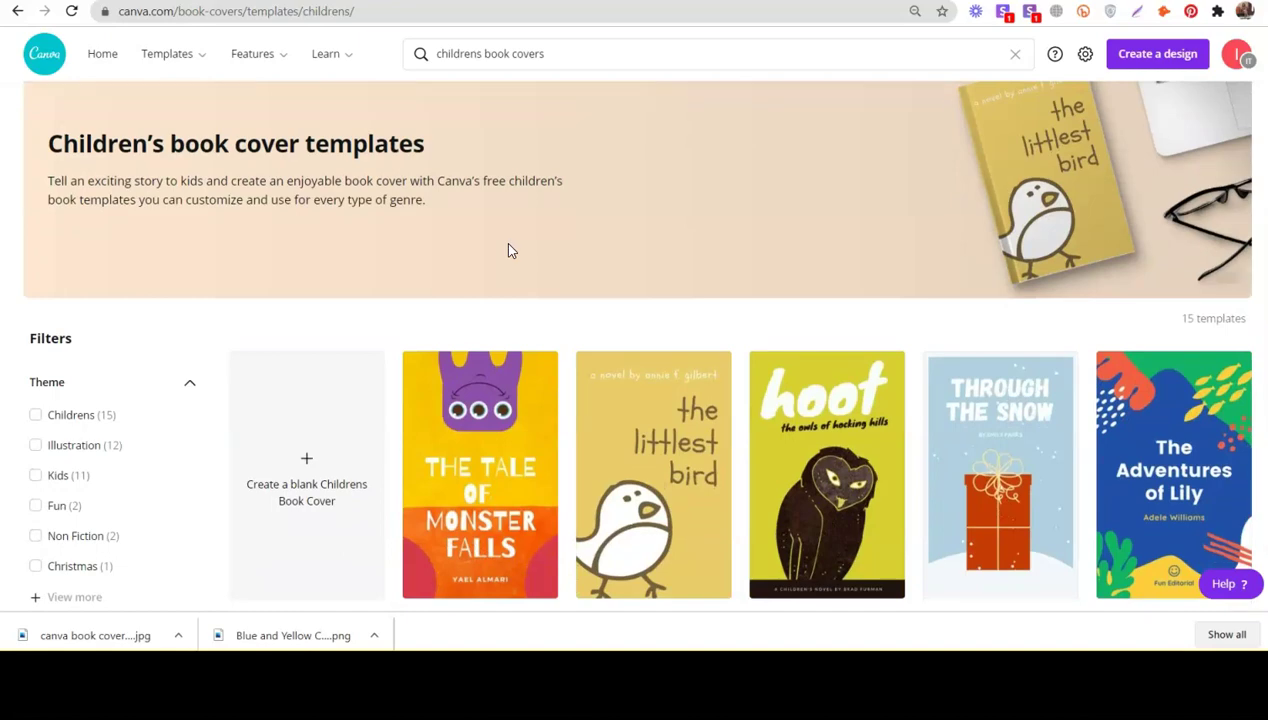
scroll(508, 250, down, 4)
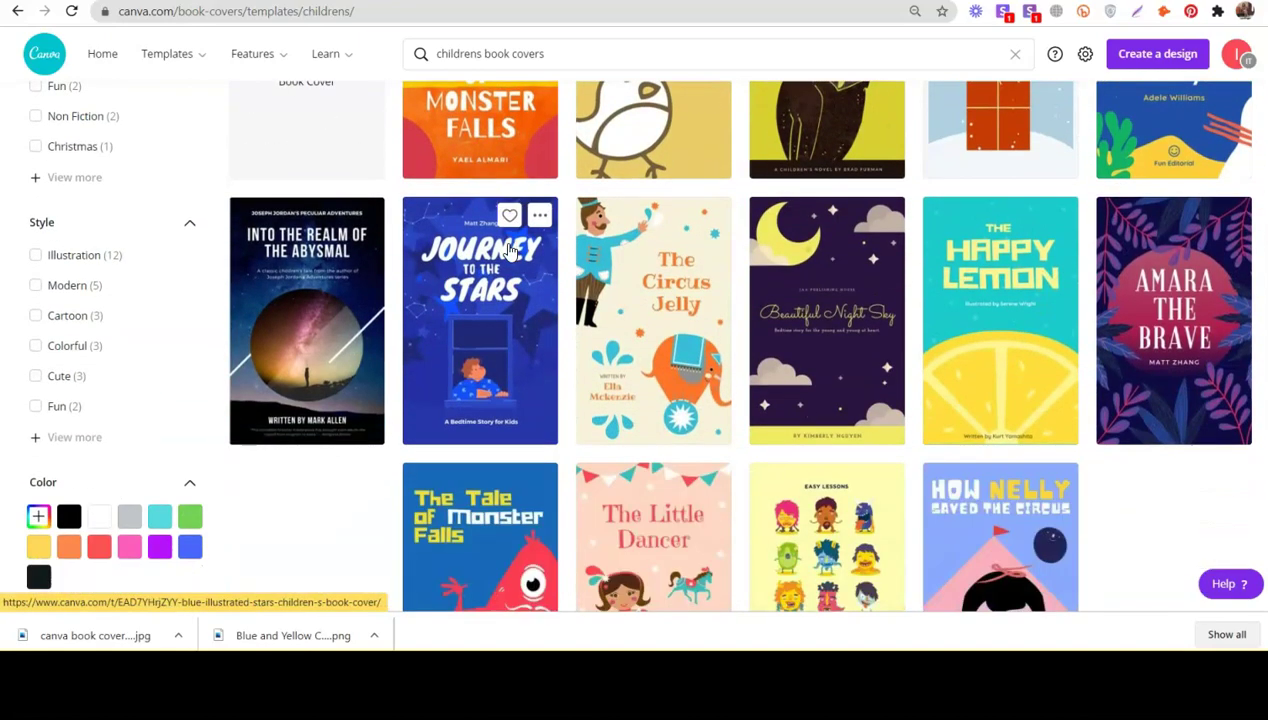
Step: Browse the children's cover templates and open the Man with Elephant Children's Book Cover template for editing
scroll(510, 250, down, 2)
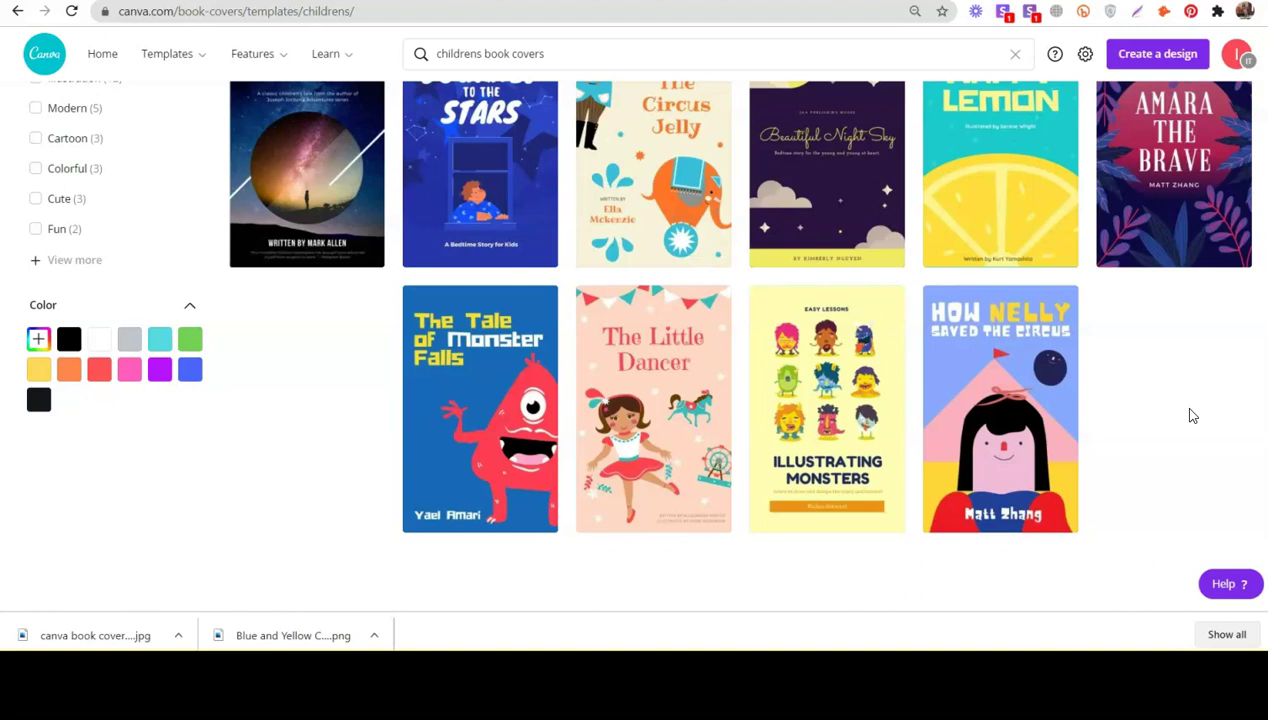
scroll(1190, 415, up, 3)
scroll(1190, 415, up, 3)
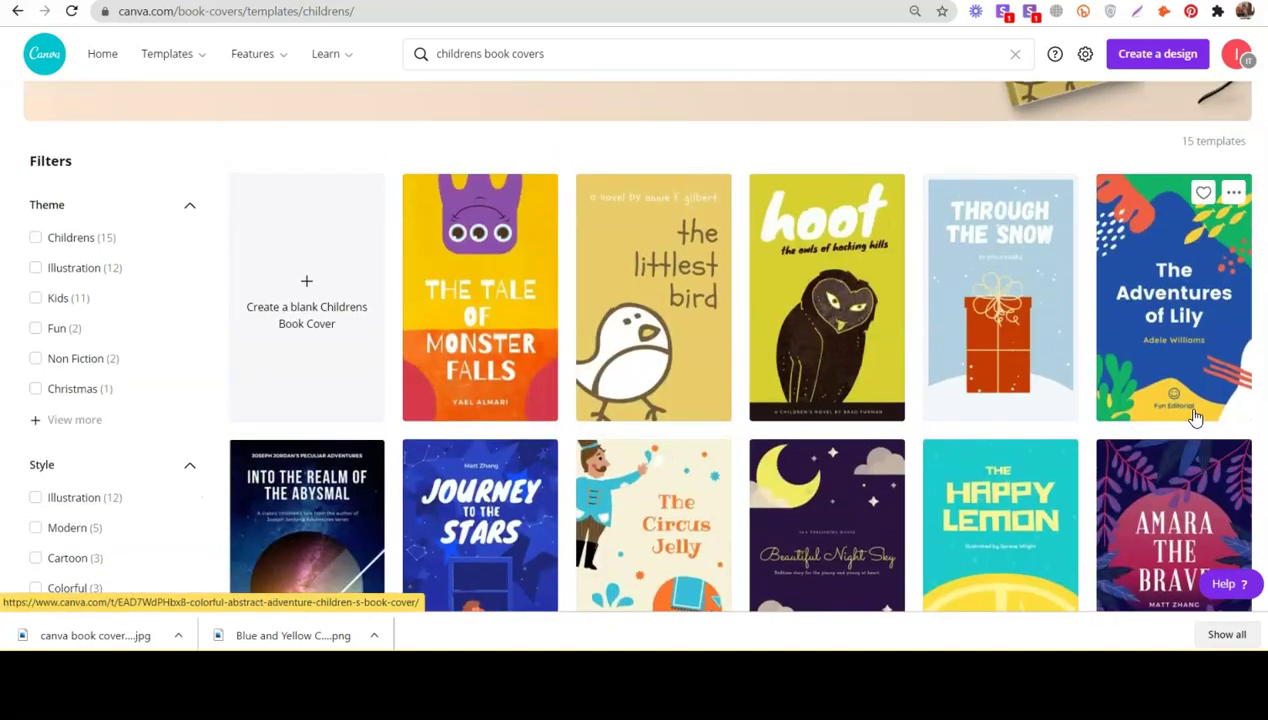
scroll(745, 398, down, 2)
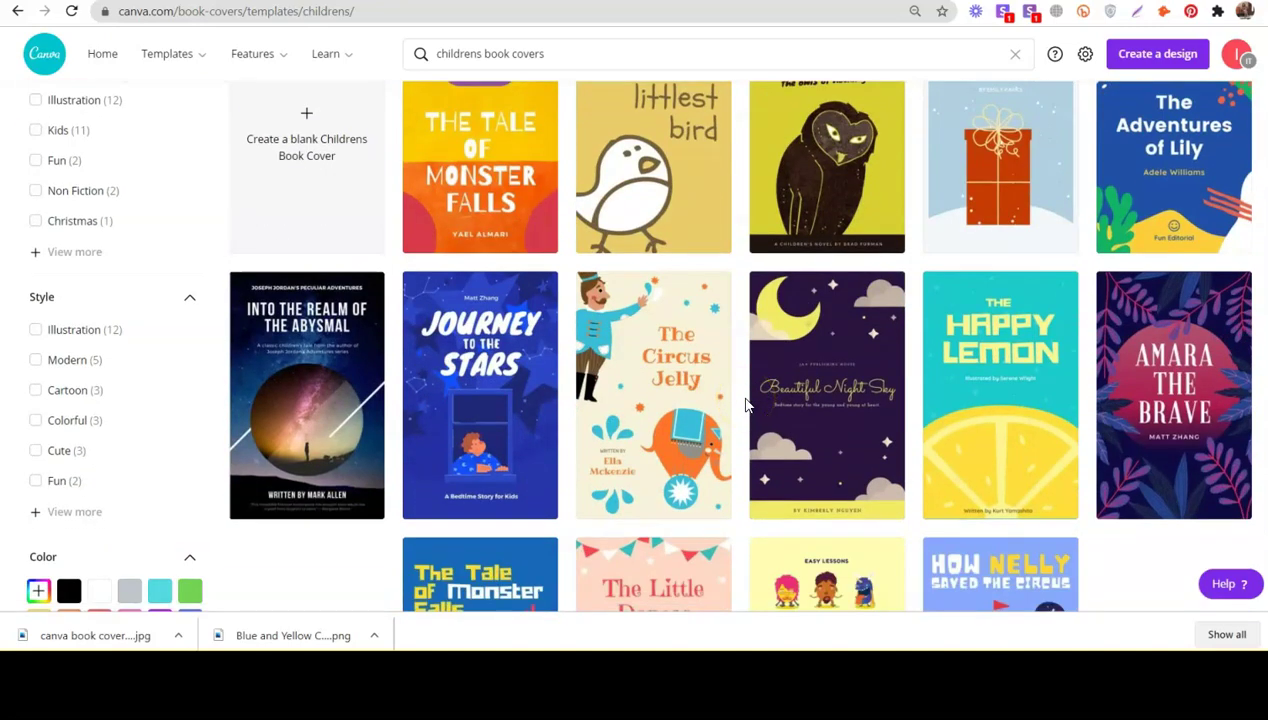
click(617, 395)
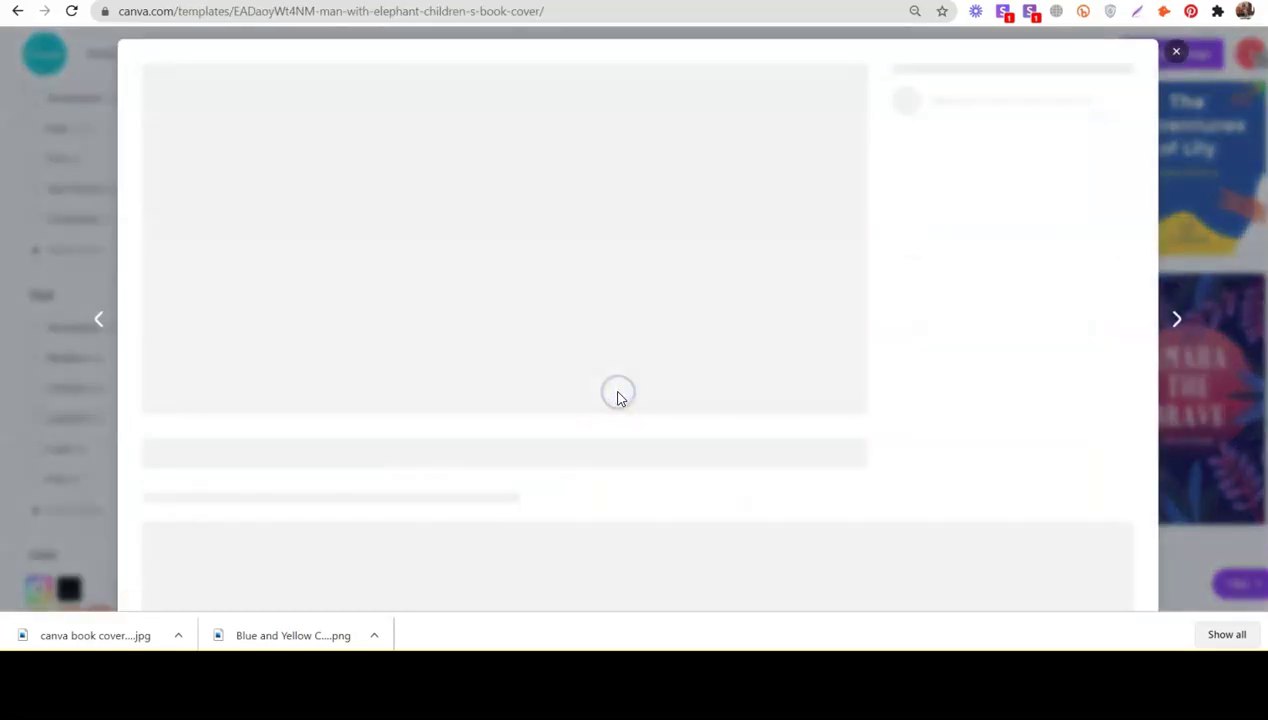
click(971, 346)
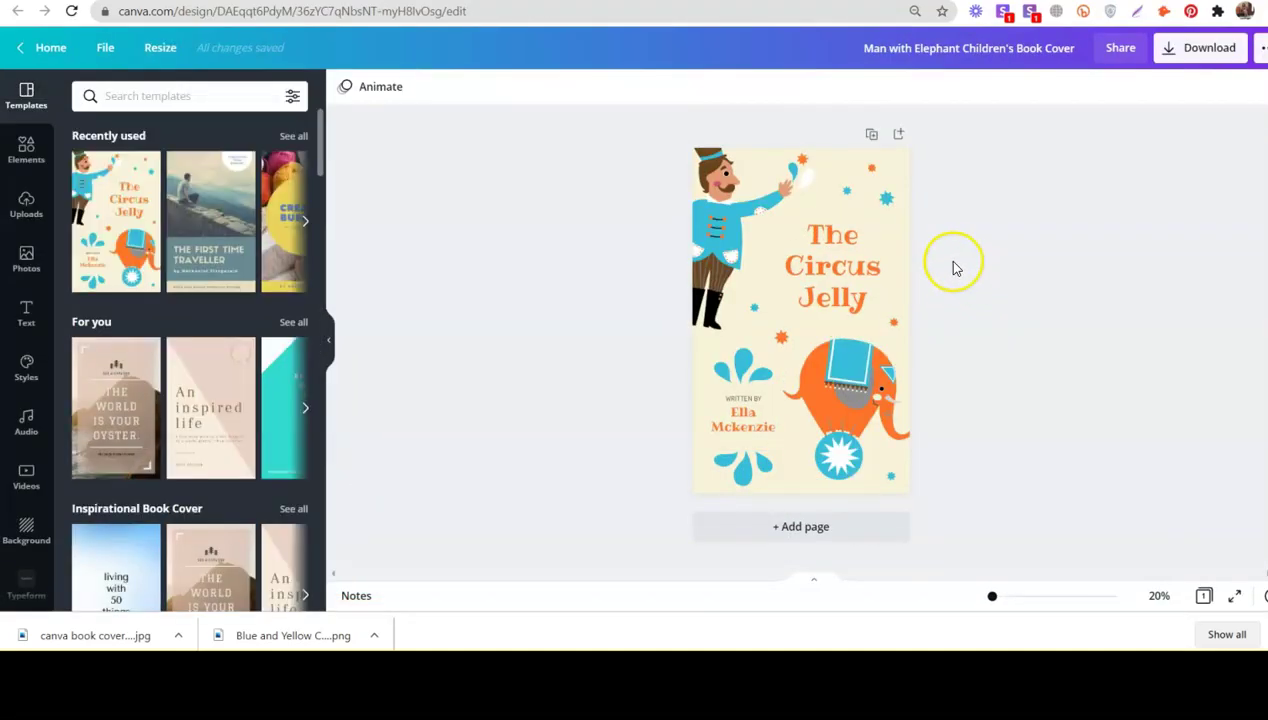
Step: View the information for the ringmaster illustration on the cover and expand its full keyword list
click(740, 216)
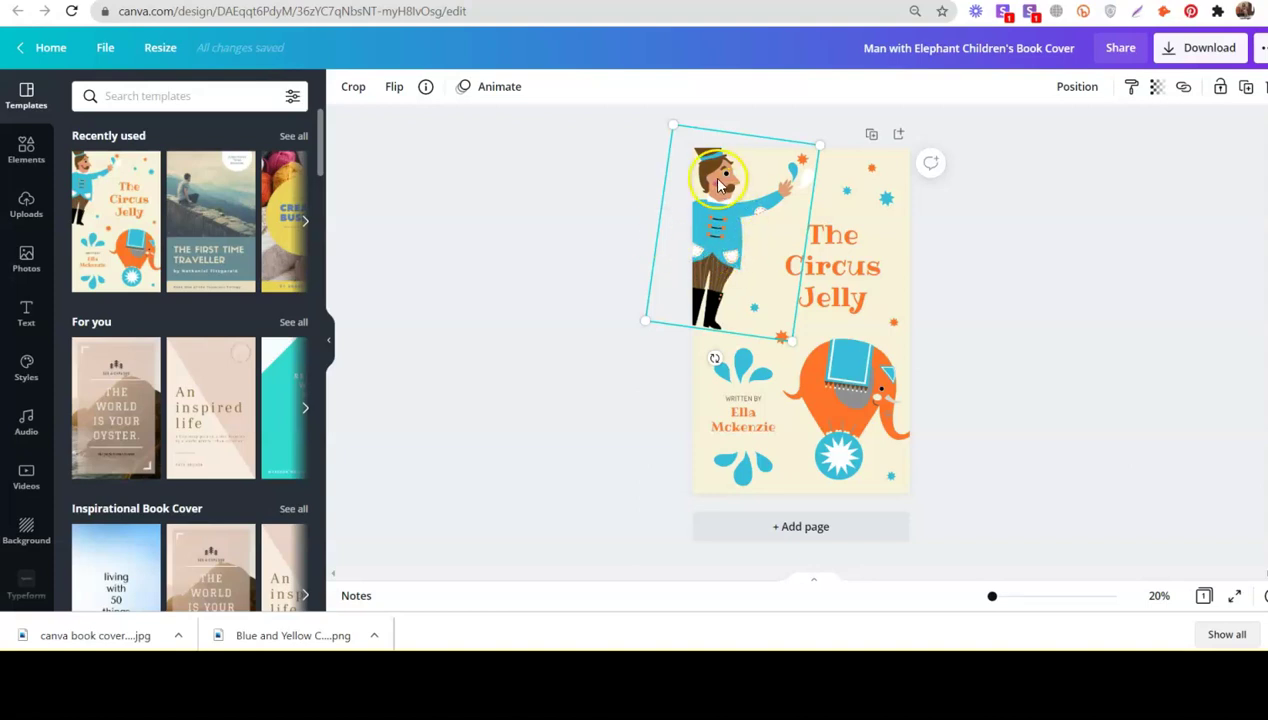
click(968, 241)
click(757, 235)
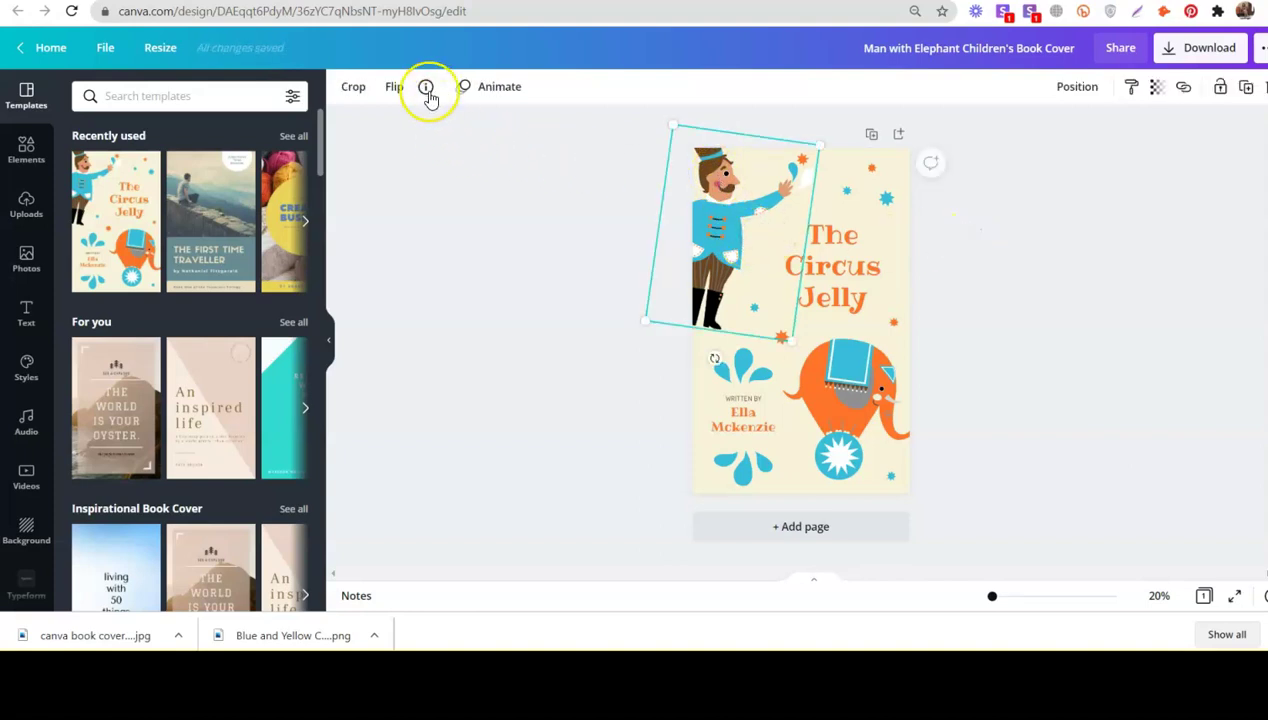
click(426, 88)
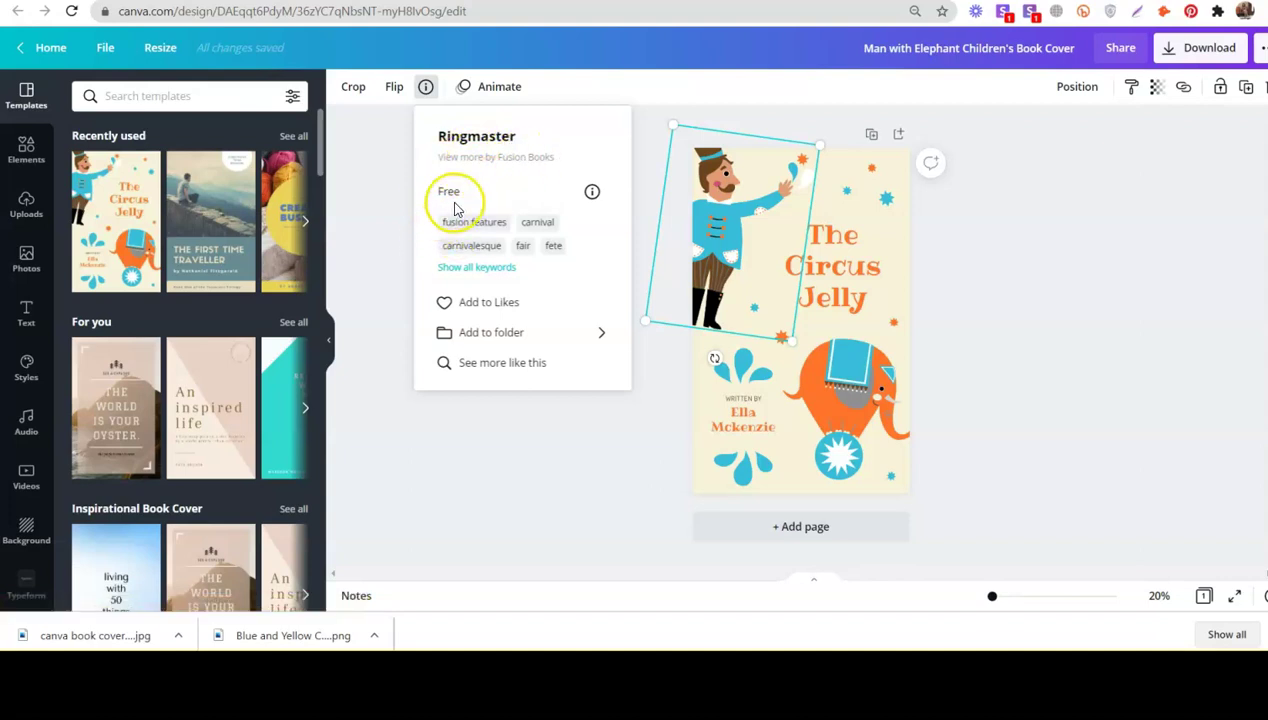
click(453, 268)
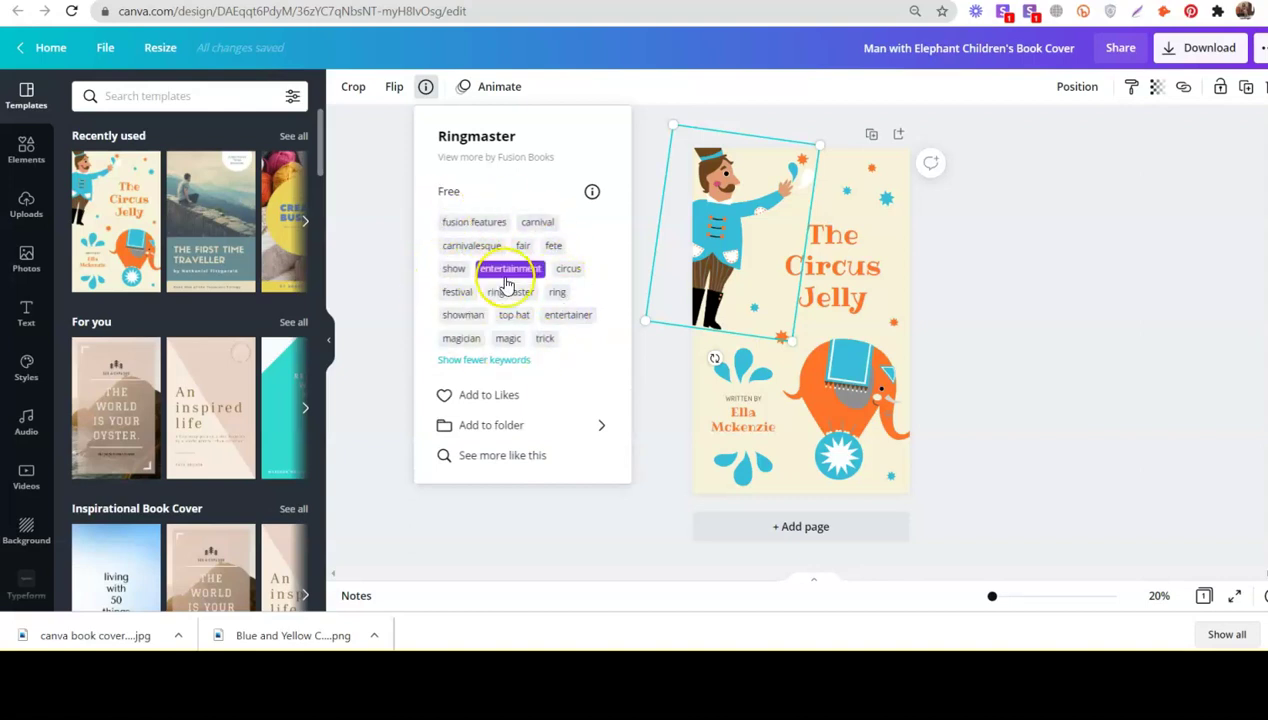
Step: Look through the folders available for saving the ringmaster illustration, and return to its information without adding it to one
click(483, 403)
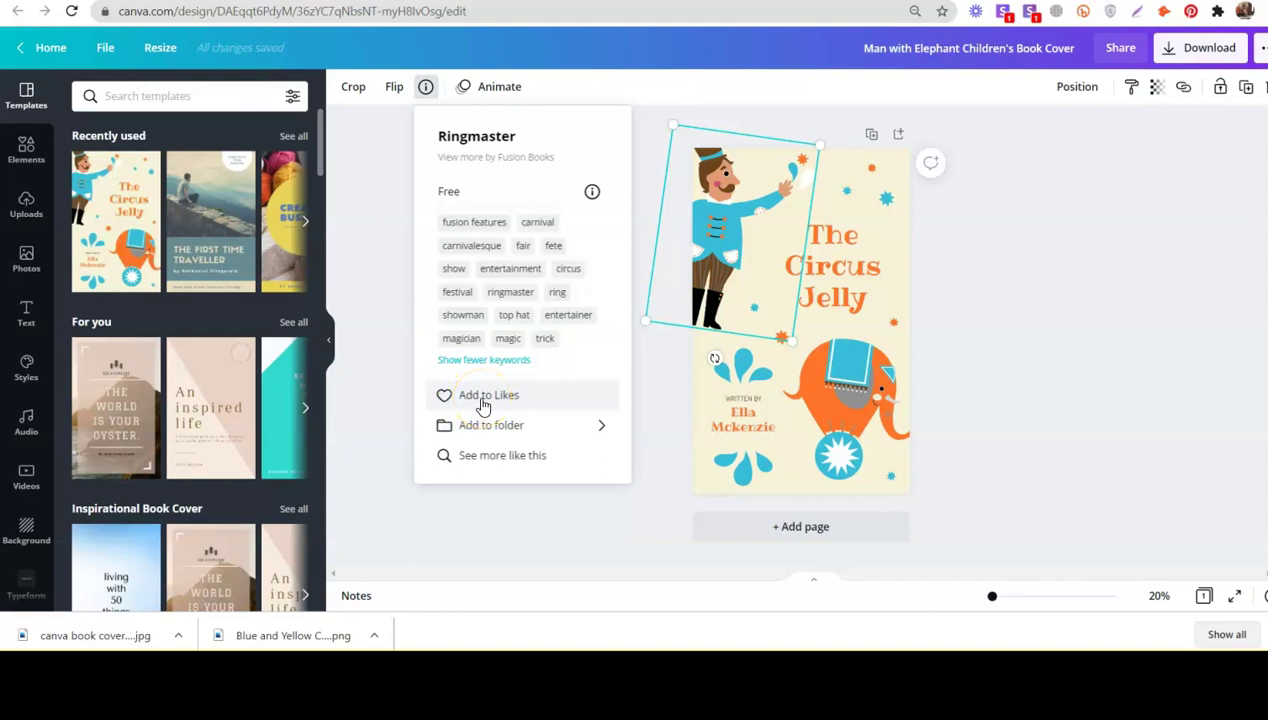
click(490, 427)
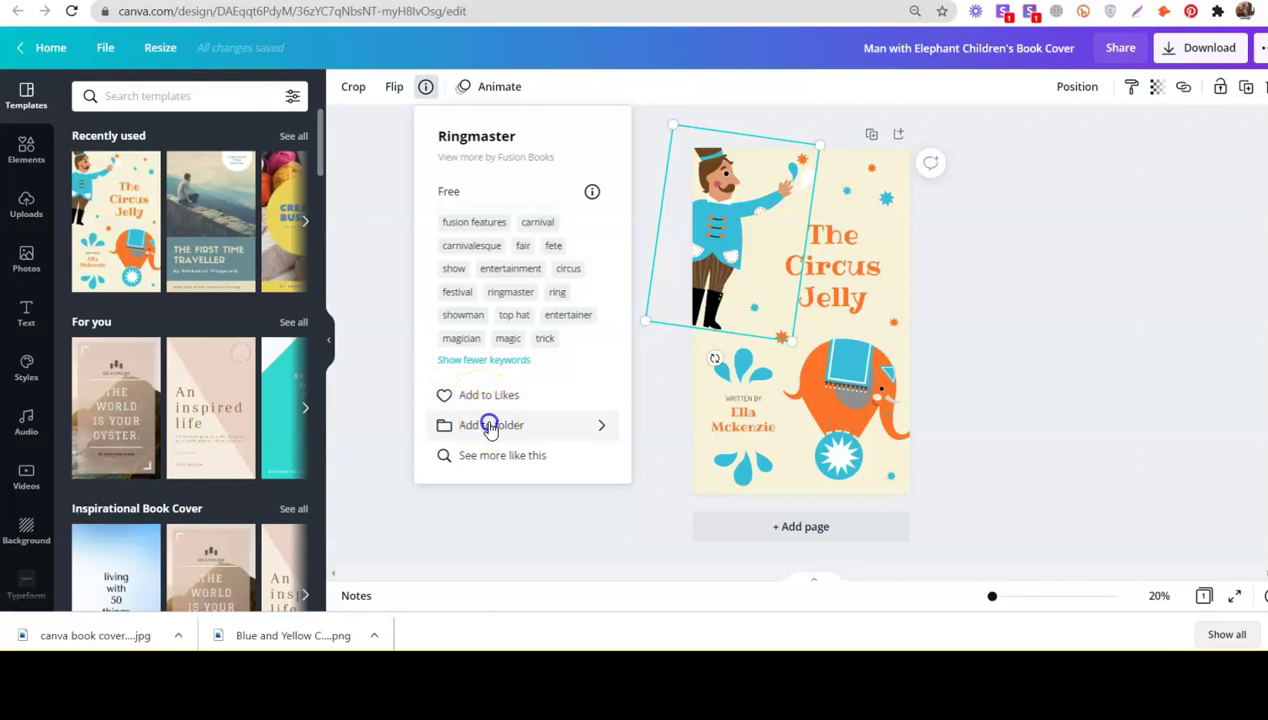
scroll(555, 400, down, 4)
scroll(555, 410, down, 4)
scroll(552, 410, up, 10)
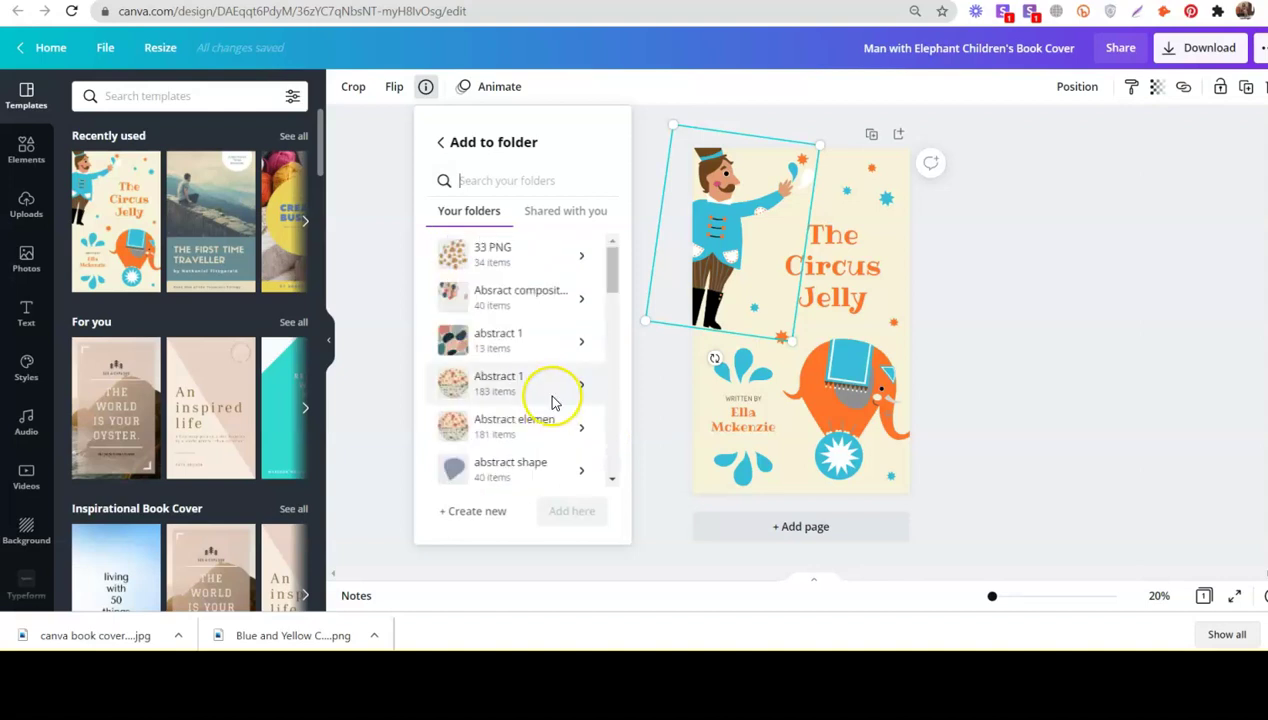
click(440, 142)
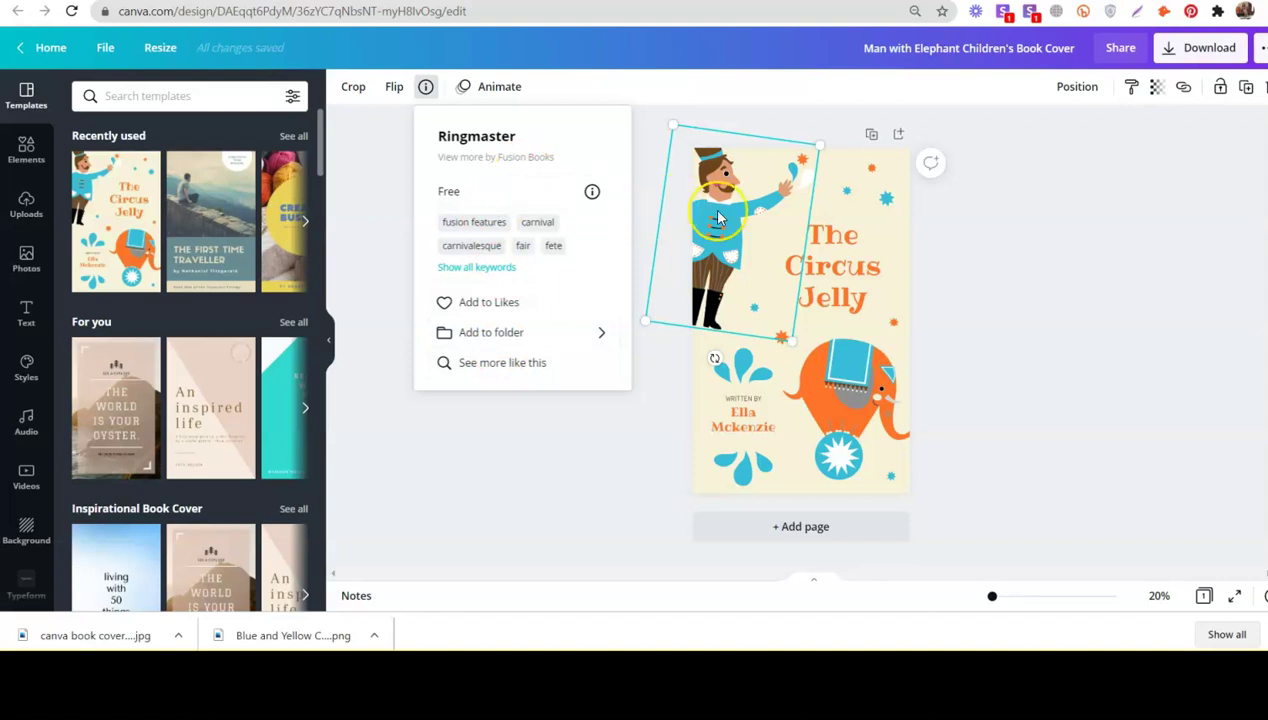
Step: Show more elements by Fusion Books and replace the ringmaster with the three-tree graphic at the cover's upper-left edge
click(524, 162)
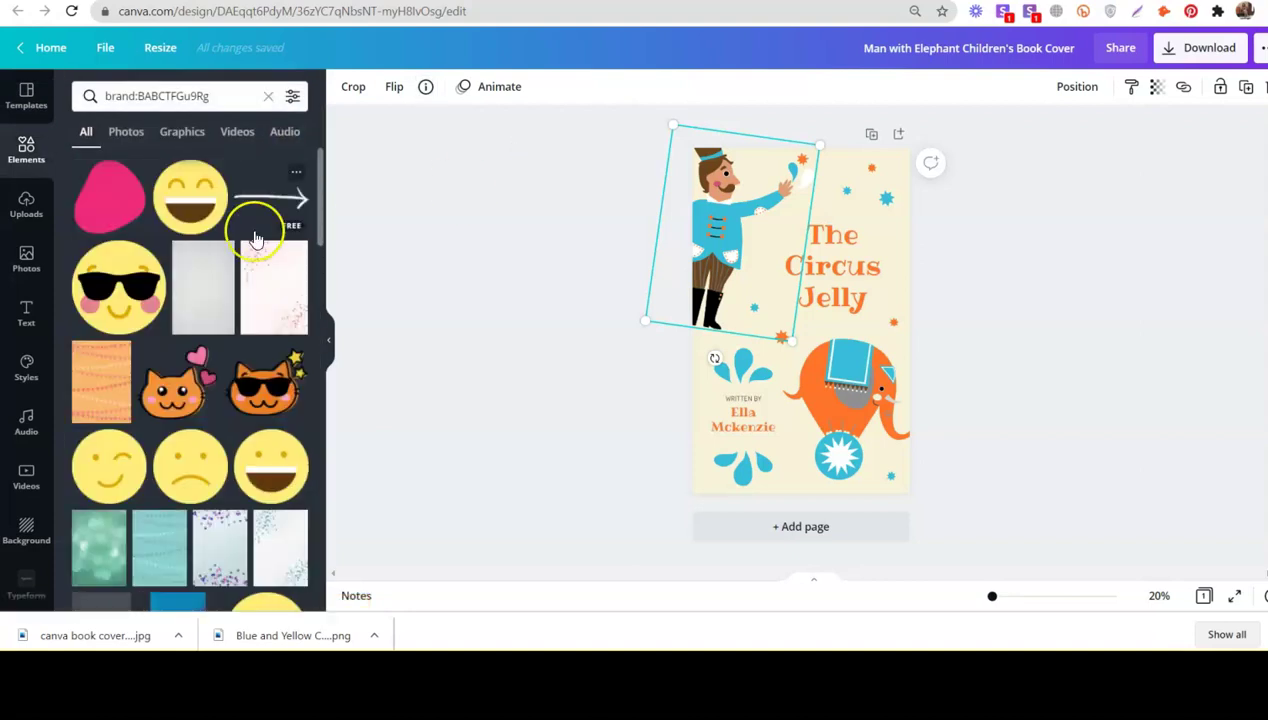
scroll(212, 320, down, 5)
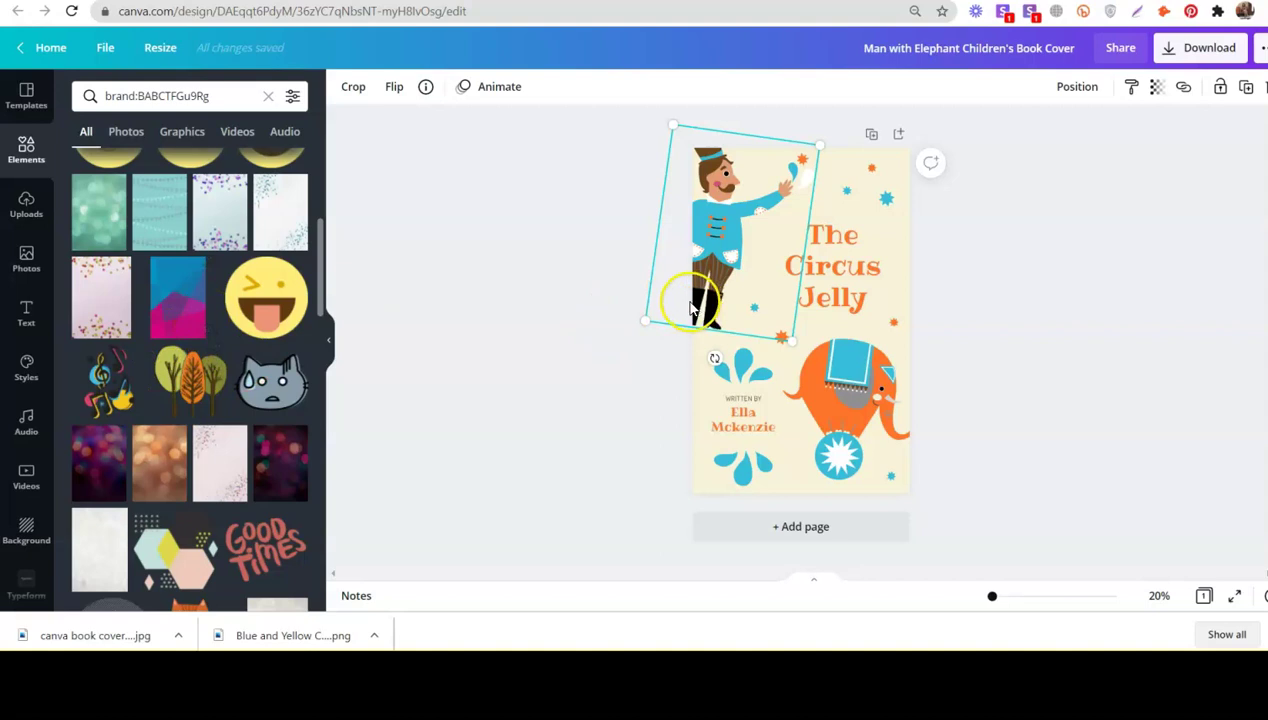
key(Delete)
drag(190, 380, 663, 288)
click(775, 308)
drag(724, 316, 690, 332)
click(597, 303)
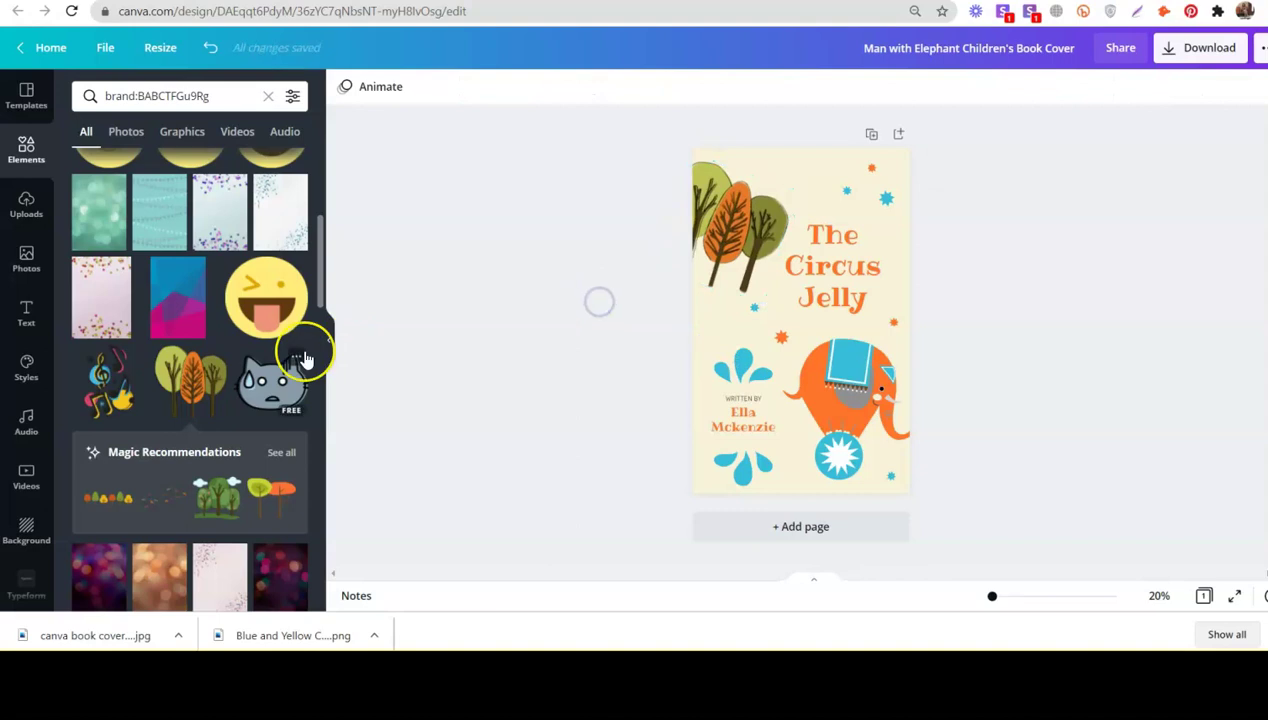
Step: Replace the title "The Circus Jelly" with the "Good Times" lettering graphic, placed beside the trees
scroll(221, 357, down, 4)
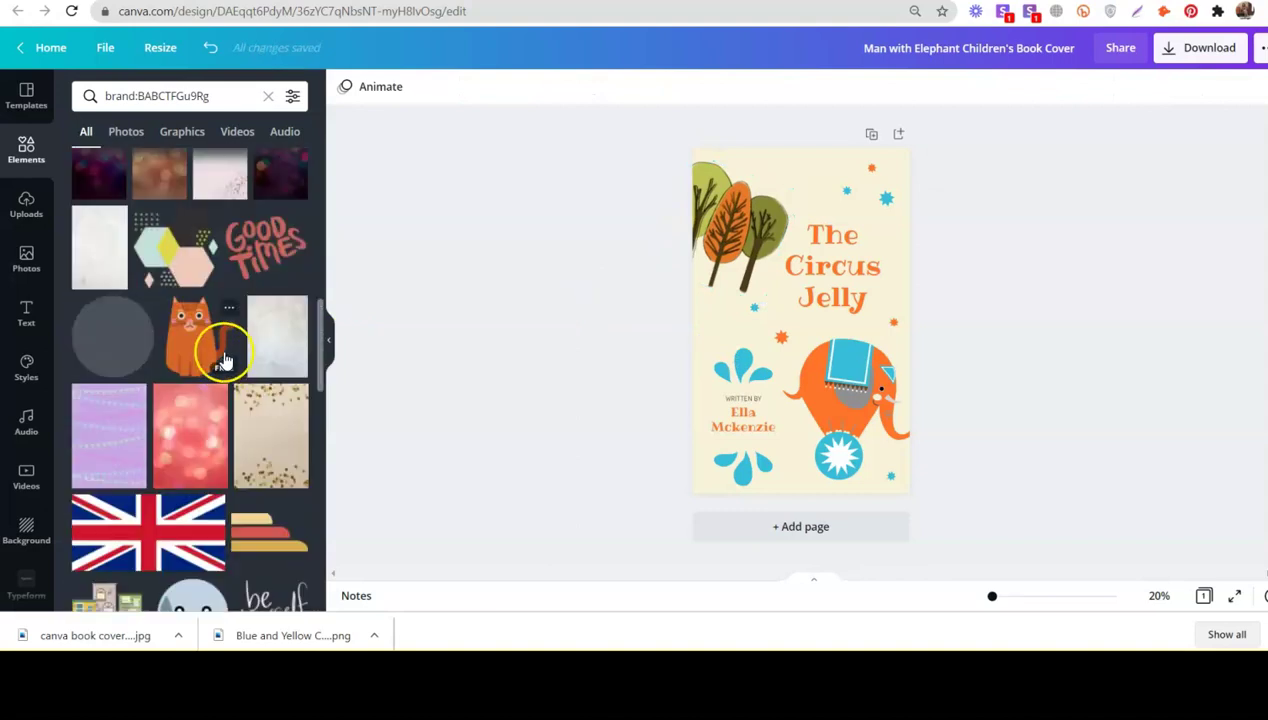
click(814, 286)
click(265, 245)
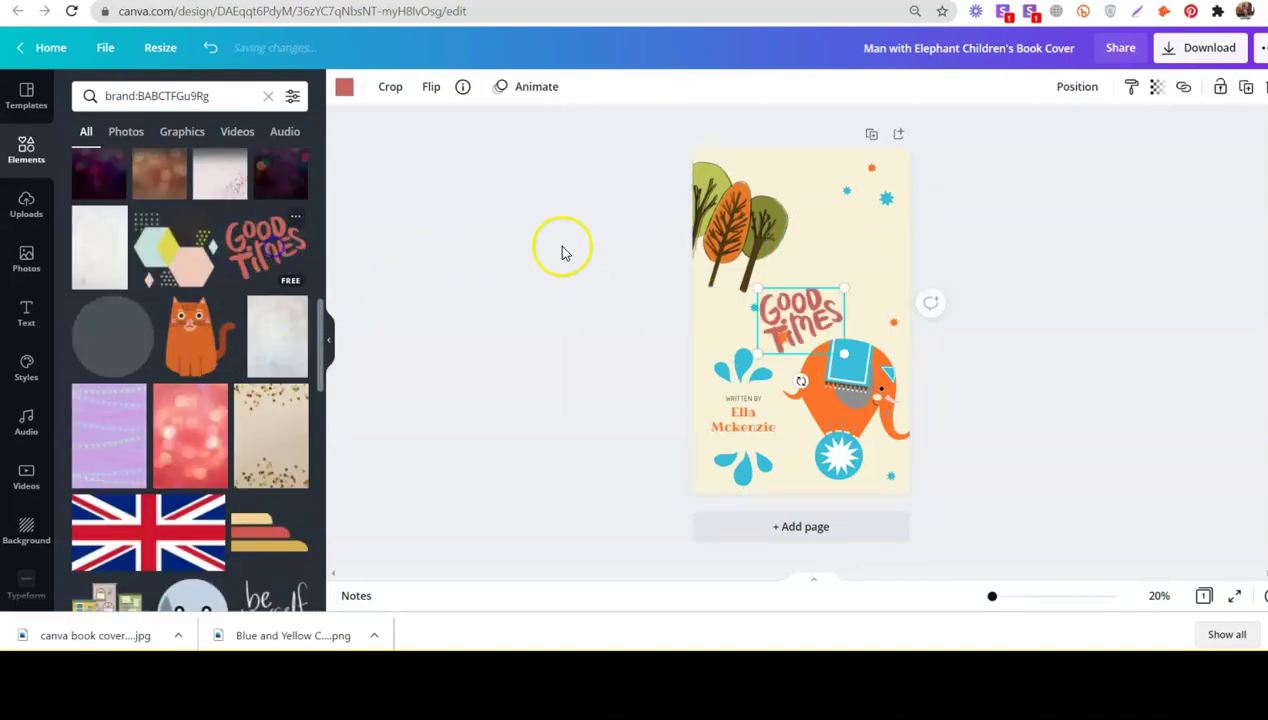
drag(810, 310, 901, 222)
click(948, 317)
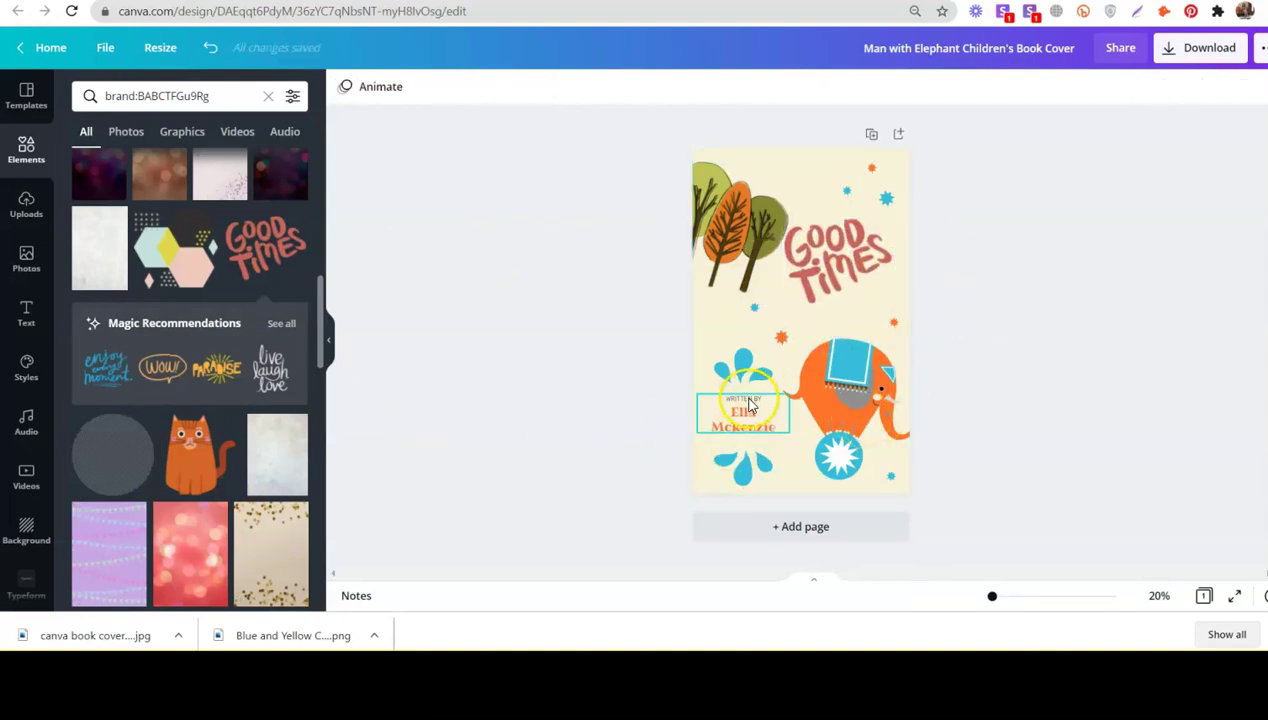
Step: Replace the author name under "Written by" with the new author's name on two lines
click(750, 405)
double_click(741, 428)
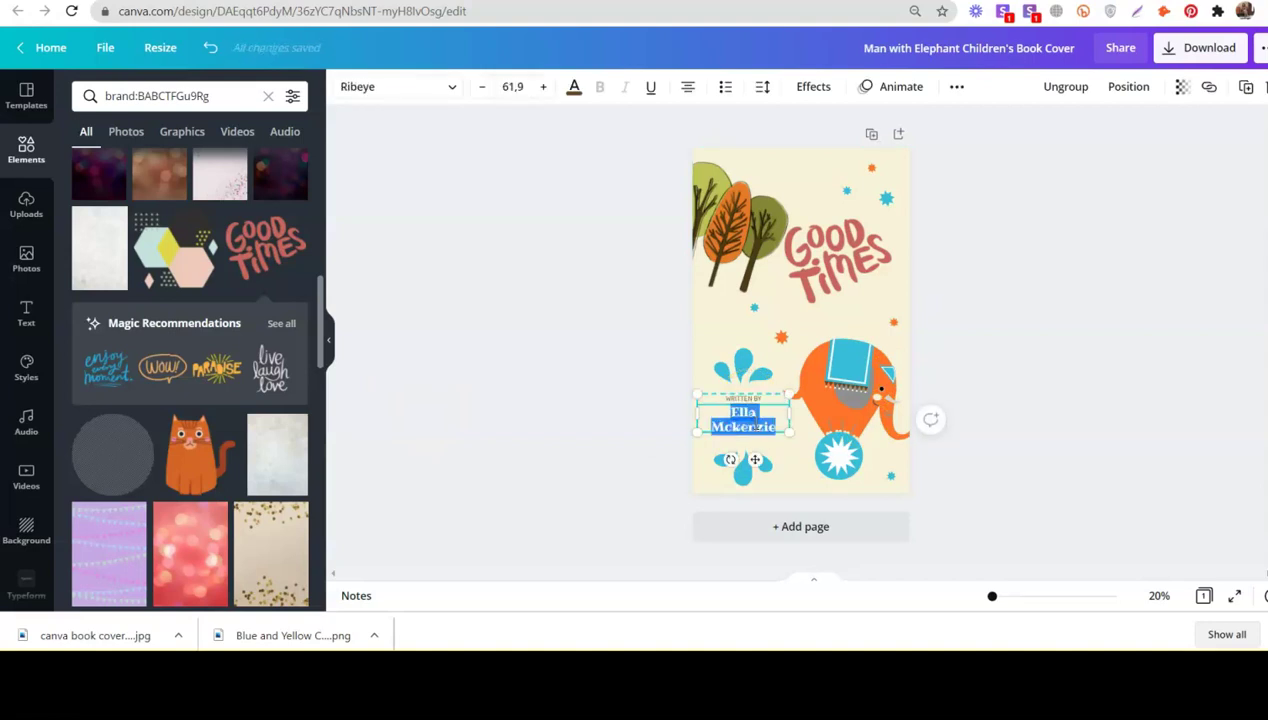
text(Ind)
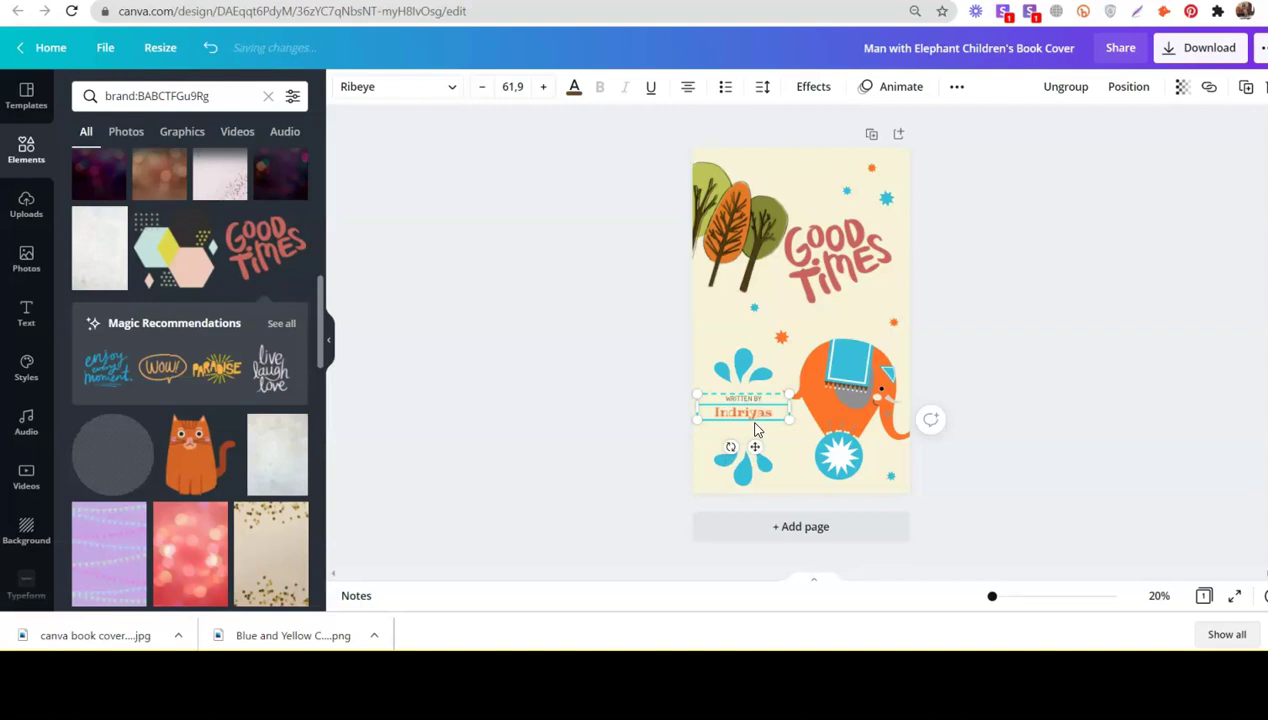
text(riyas)
key(Return)
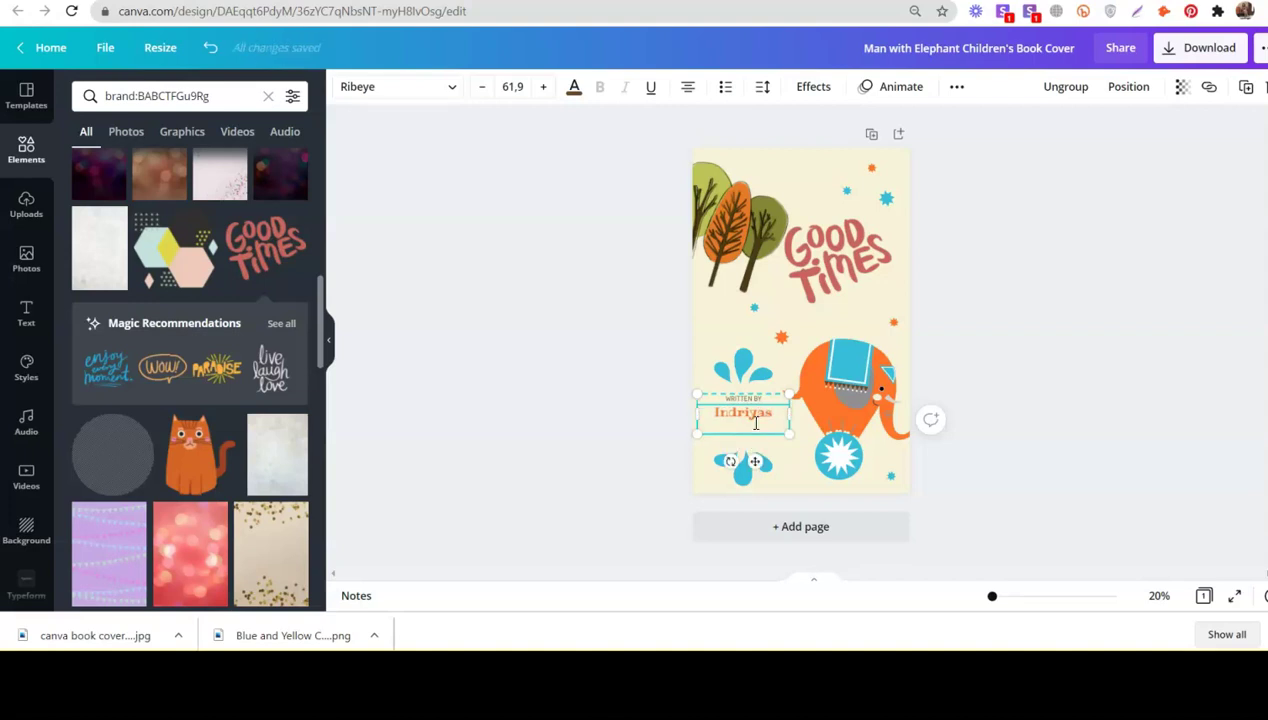
click(1031, 424)
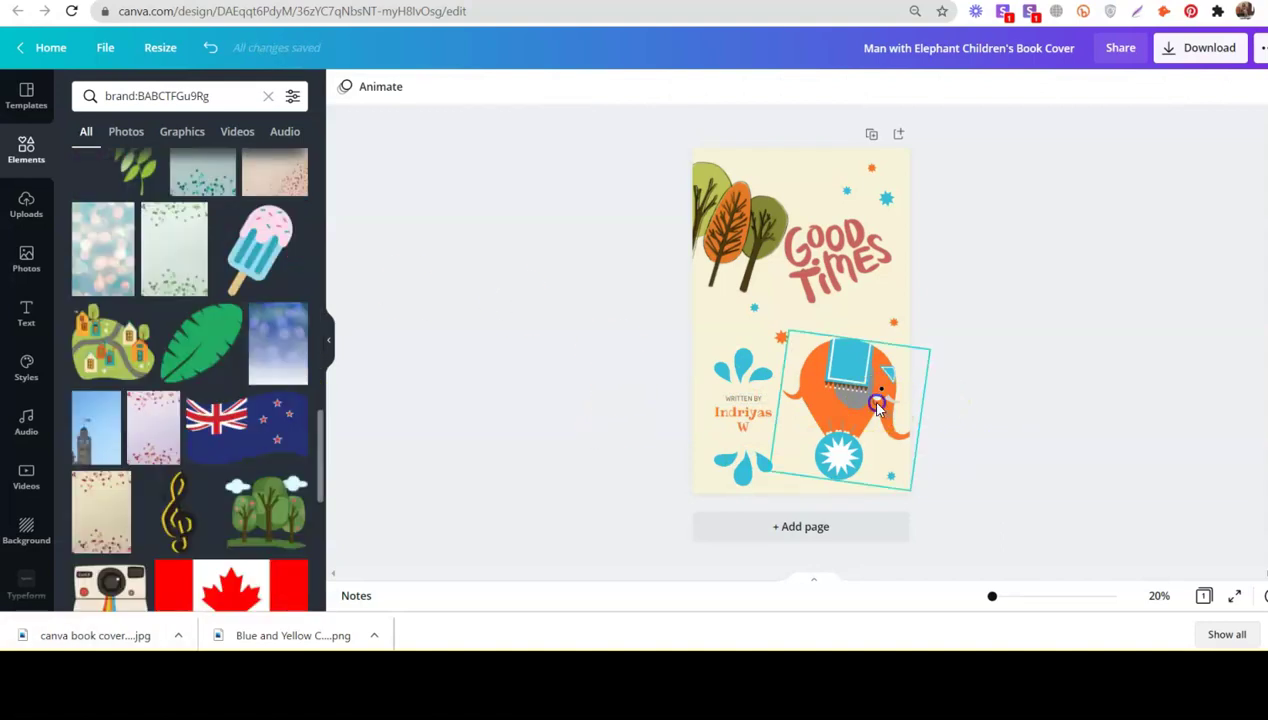
Step: Replace the elephant with the village map illustration in the cover's lower-right corner
click(873, 400)
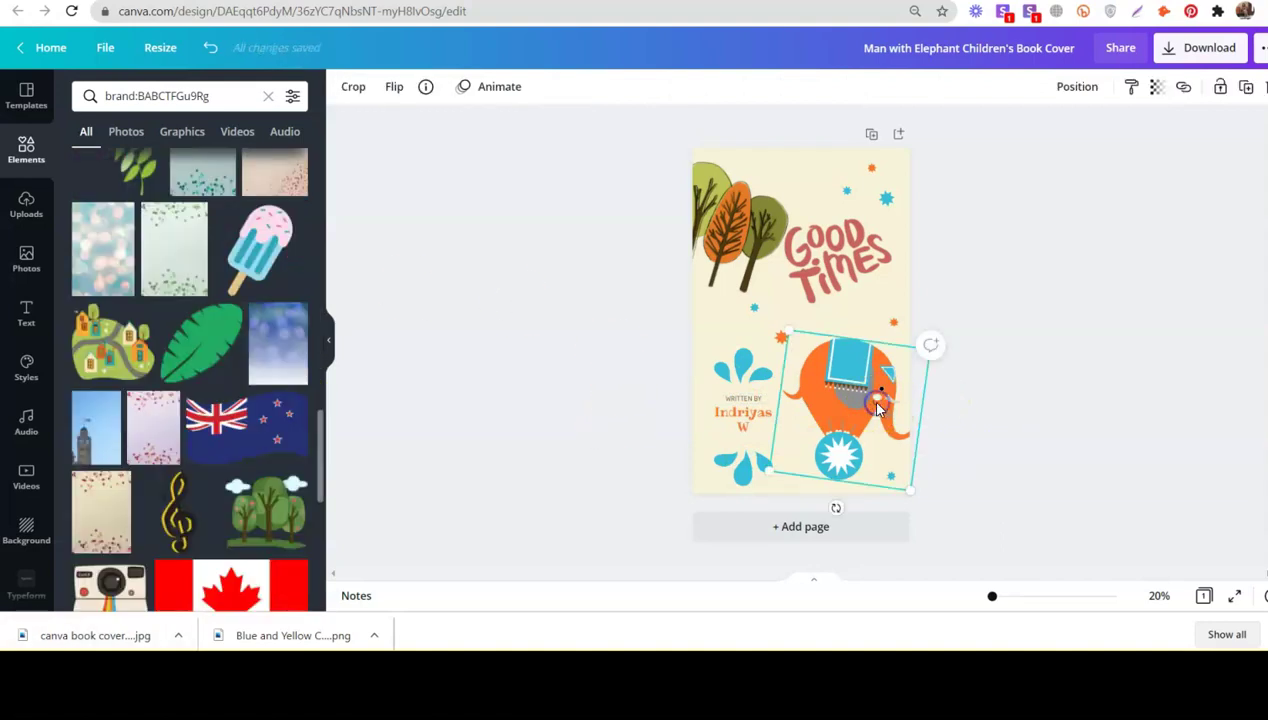
key(Delete)
drag(112, 342, 818, 466)
drag(874, 413, 917, 371)
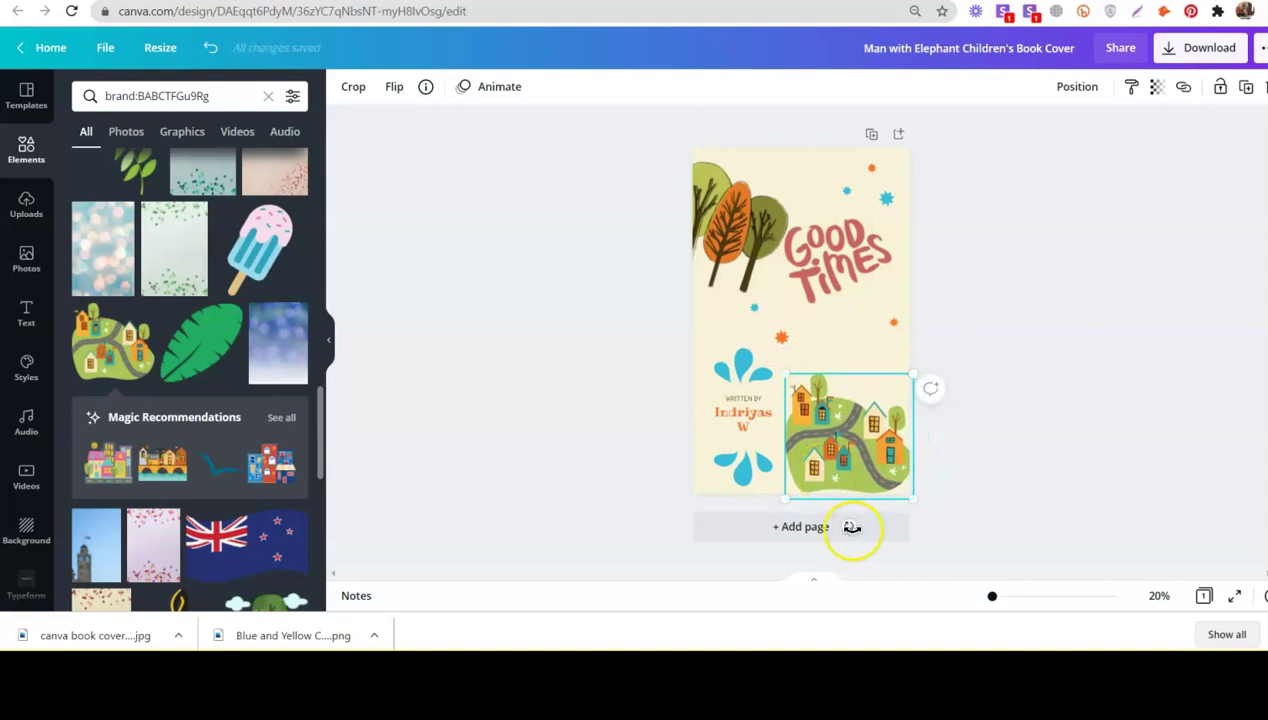
Step: Tilt the village illustration slightly clockwise, enlarge it into the lower-right corner, and move the "Good Times" lettering slightly lower
drag(852, 526, 847, 529)
drag(848, 474, 846, 490)
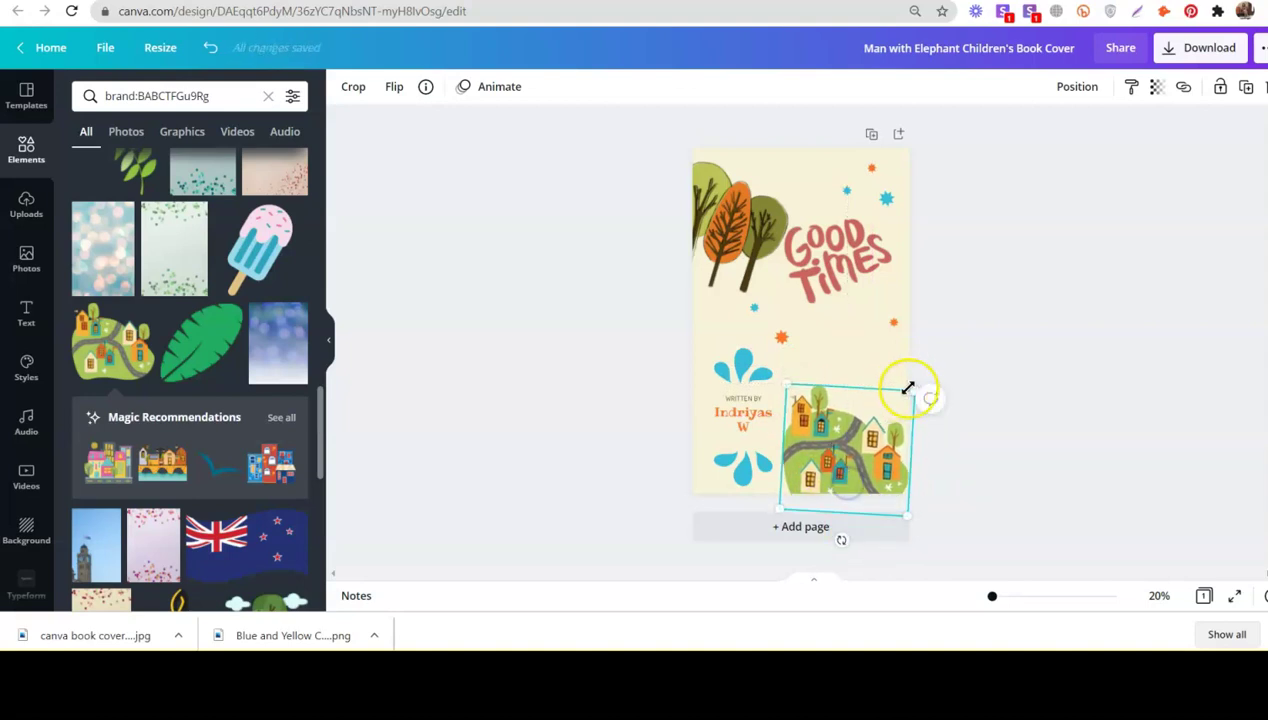
drag(782, 386, 765, 368)
click(1008, 333)
key(ctrl+z)
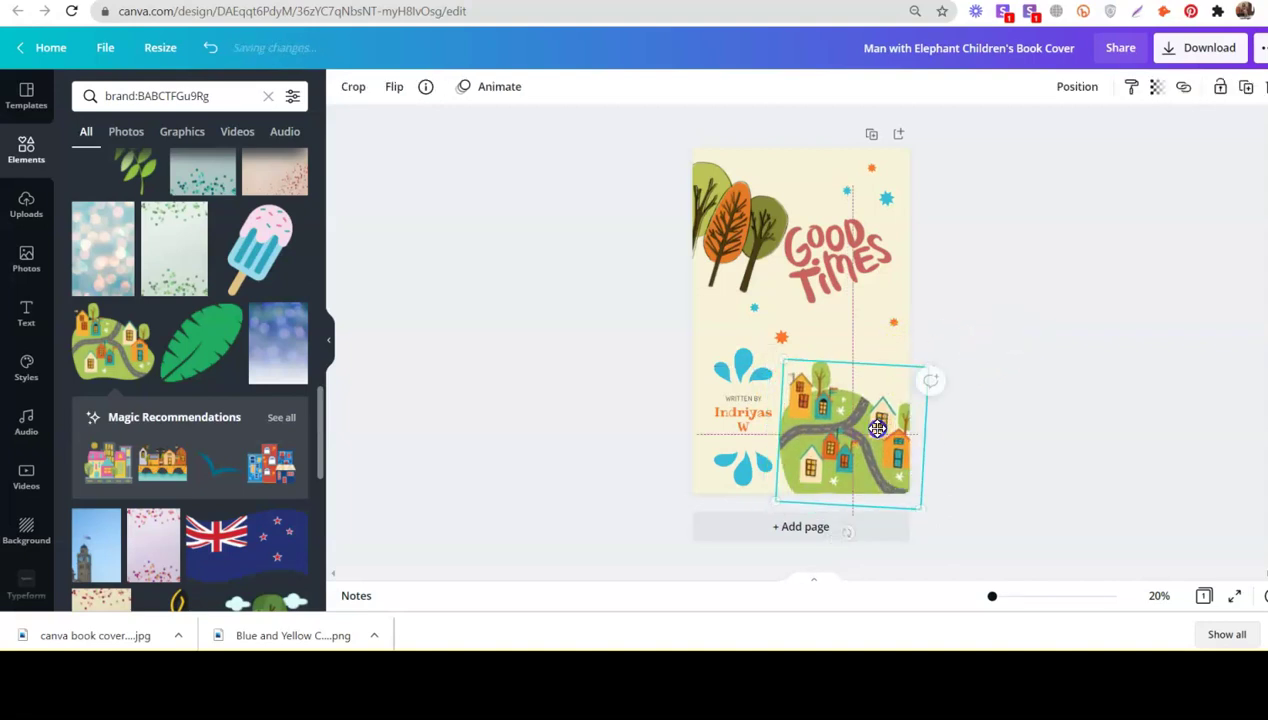
click(997, 310)
drag(838, 272, 842, 297)
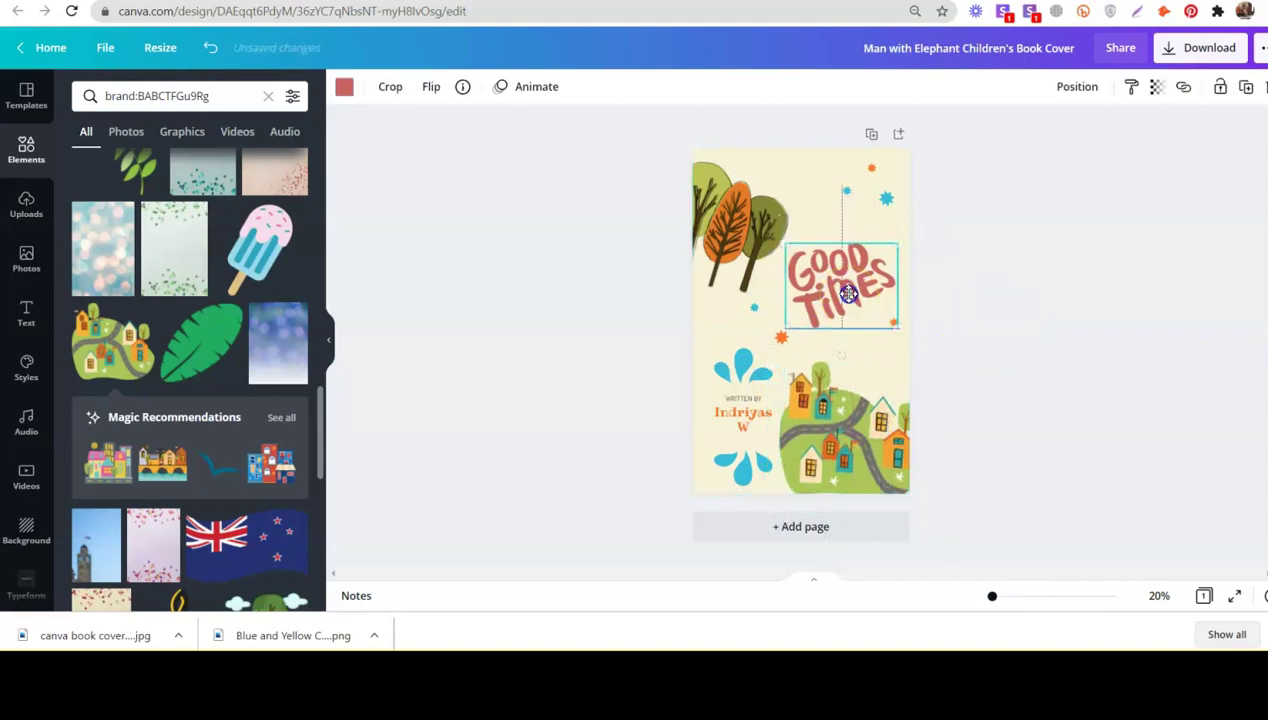
click(1012, 305)
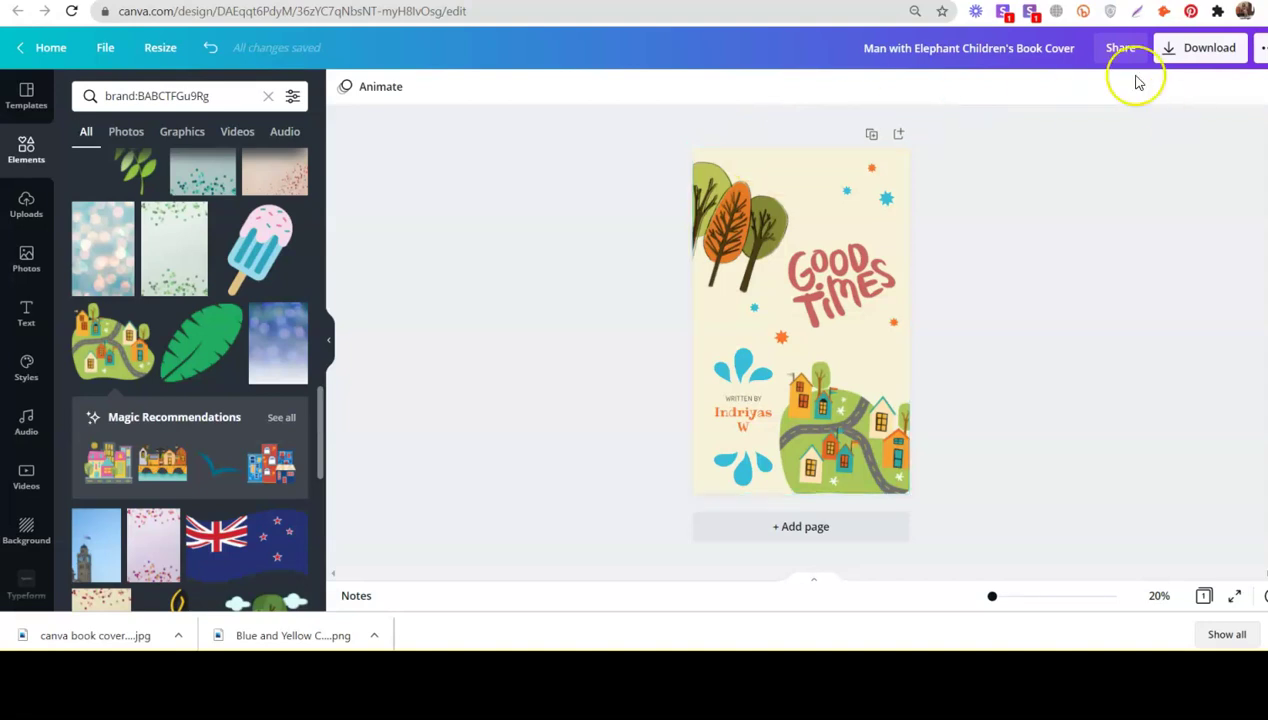
Step: Download the finished book cover as a PNG file
click(1190, 50)
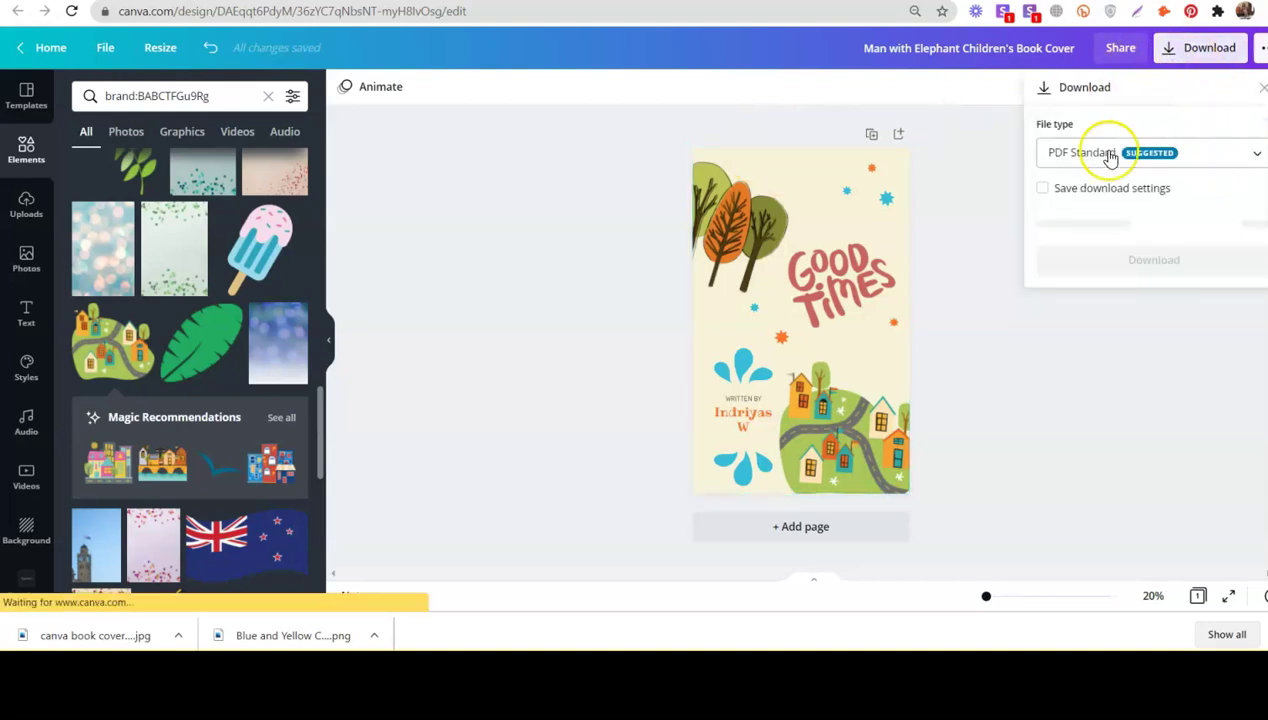
click(1078, 163)
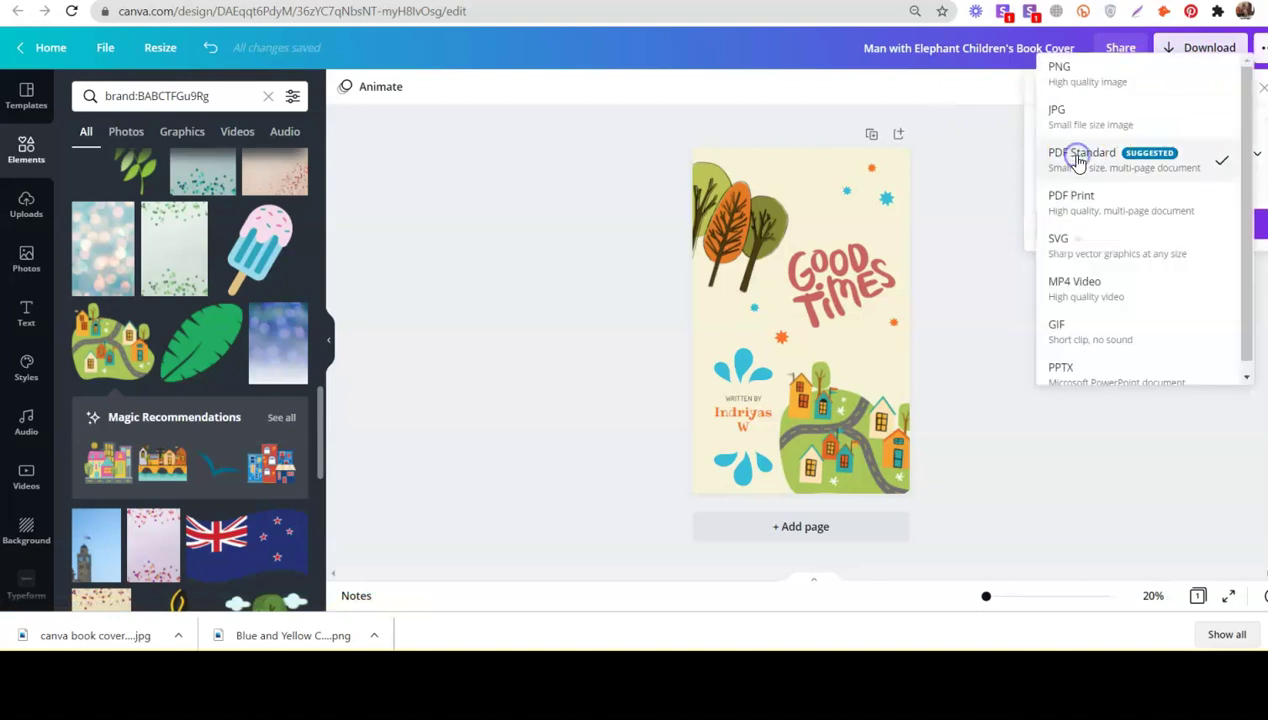
click(1080, 70)
click(1157, 336)
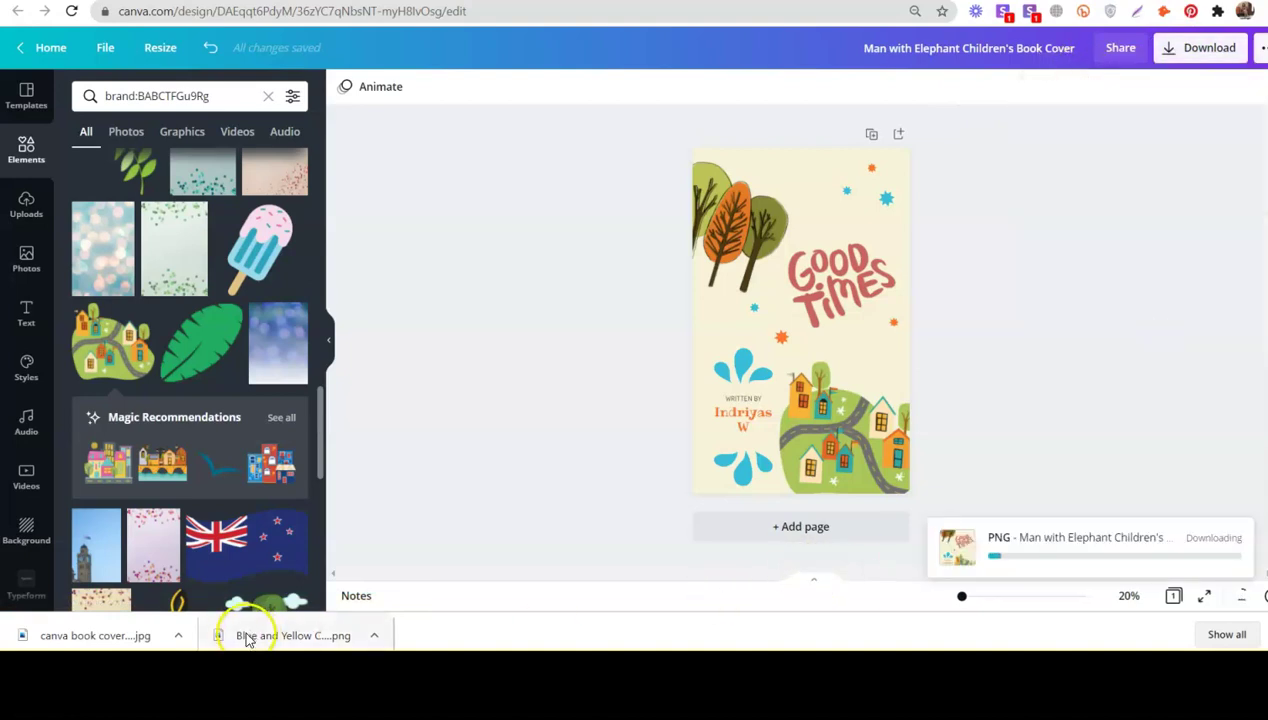
Step: Open the downloaded "Man with Elephant Children's Book Cover" PNG from the Canva folder to check it, and return to Canva
click(150, 632)
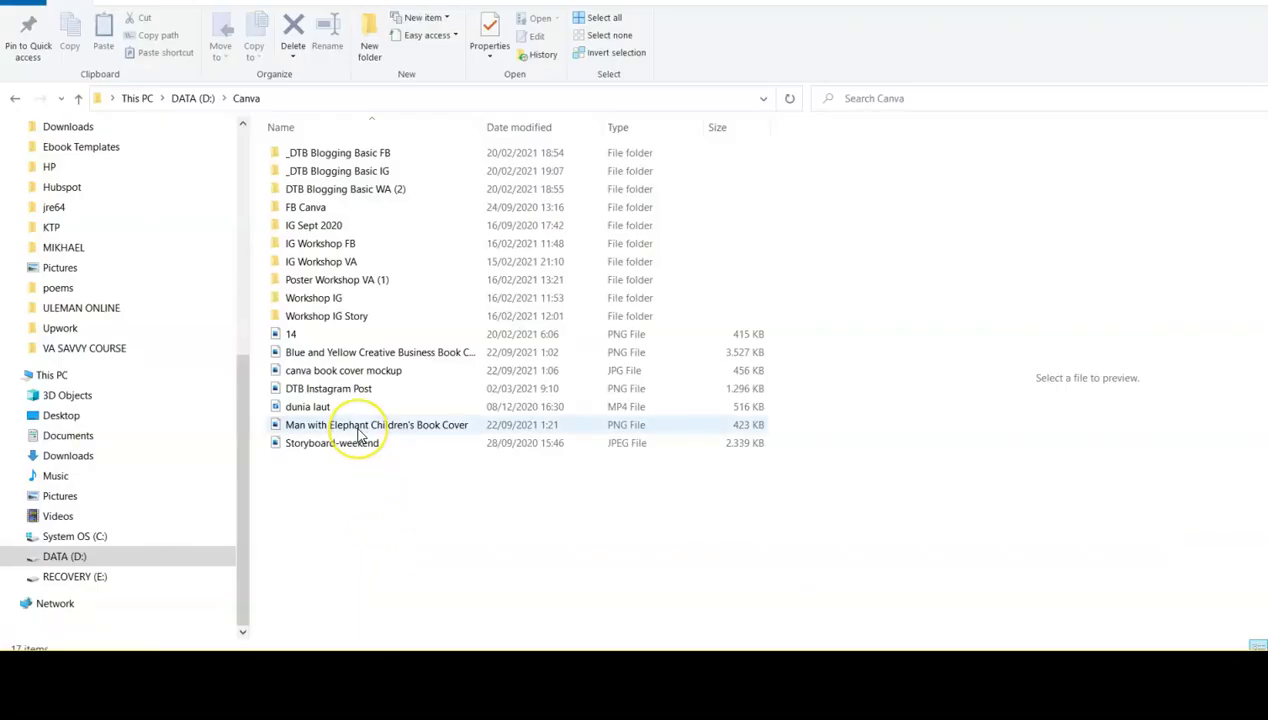
click(617, 430)
double_click(617, 430)
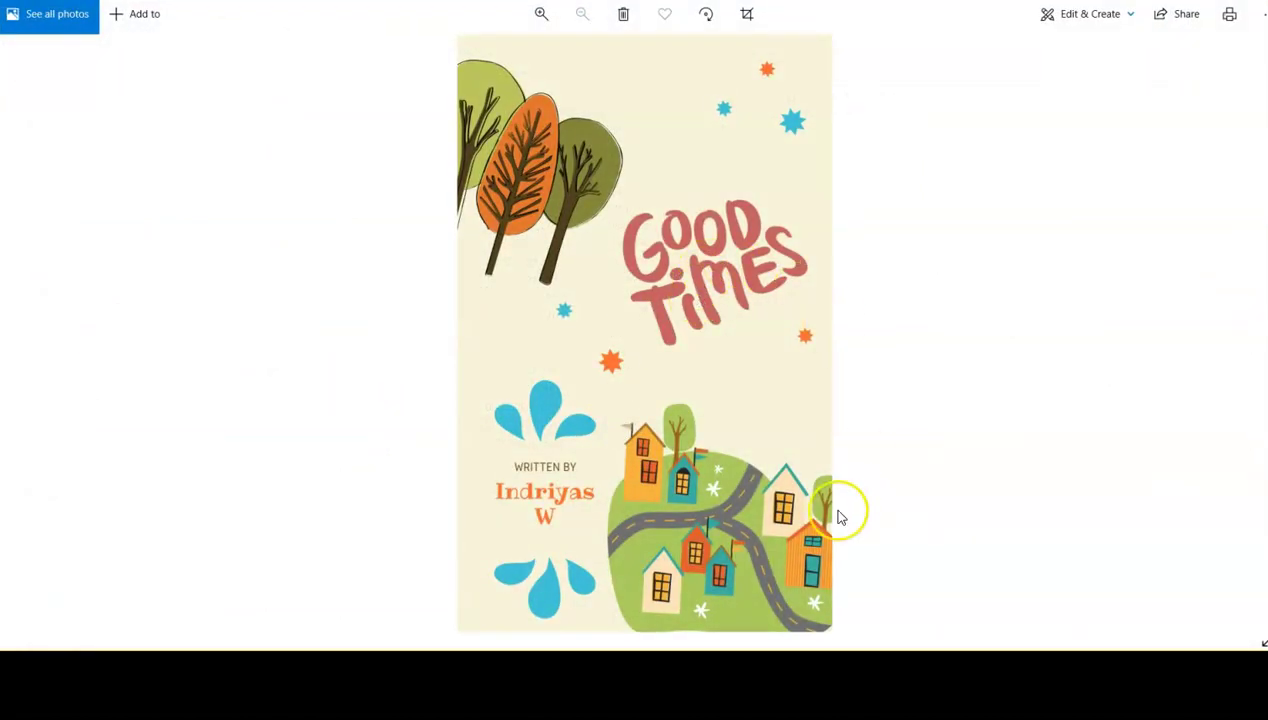
click(773, 605)
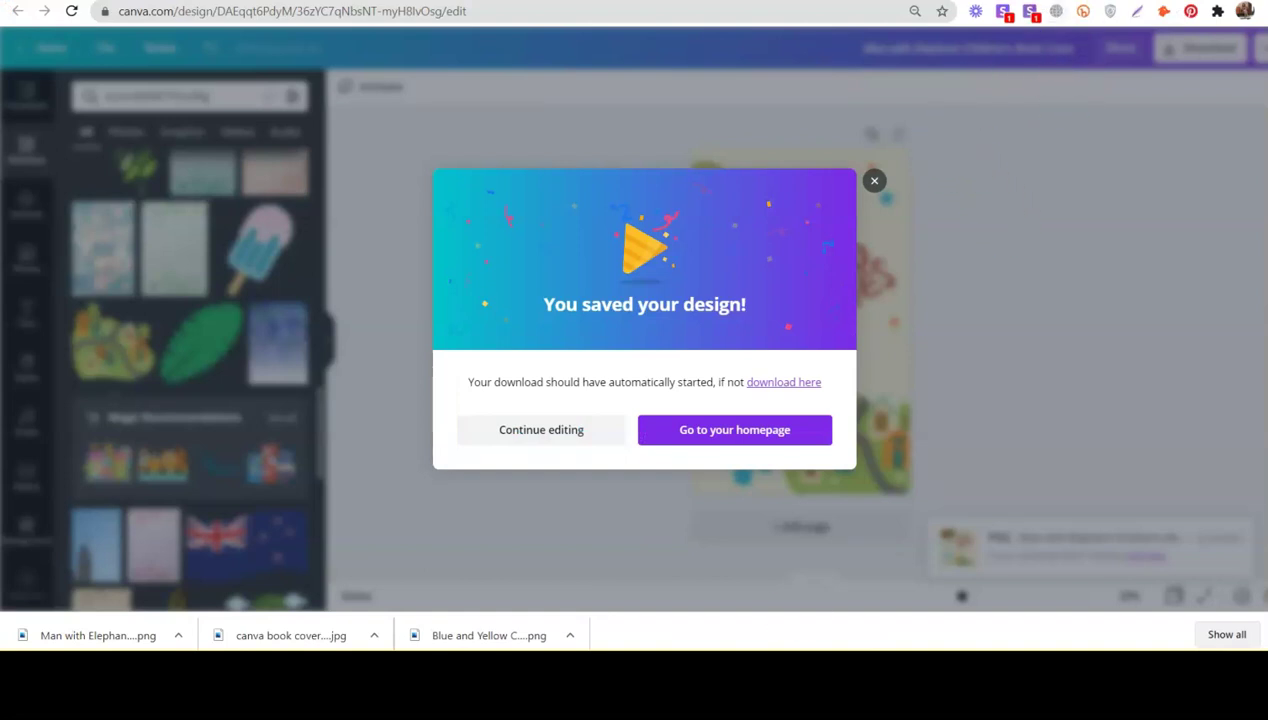
Step: Switch to the Smartmockups book page and look through the available book mockups
key(ctrl+Tab)
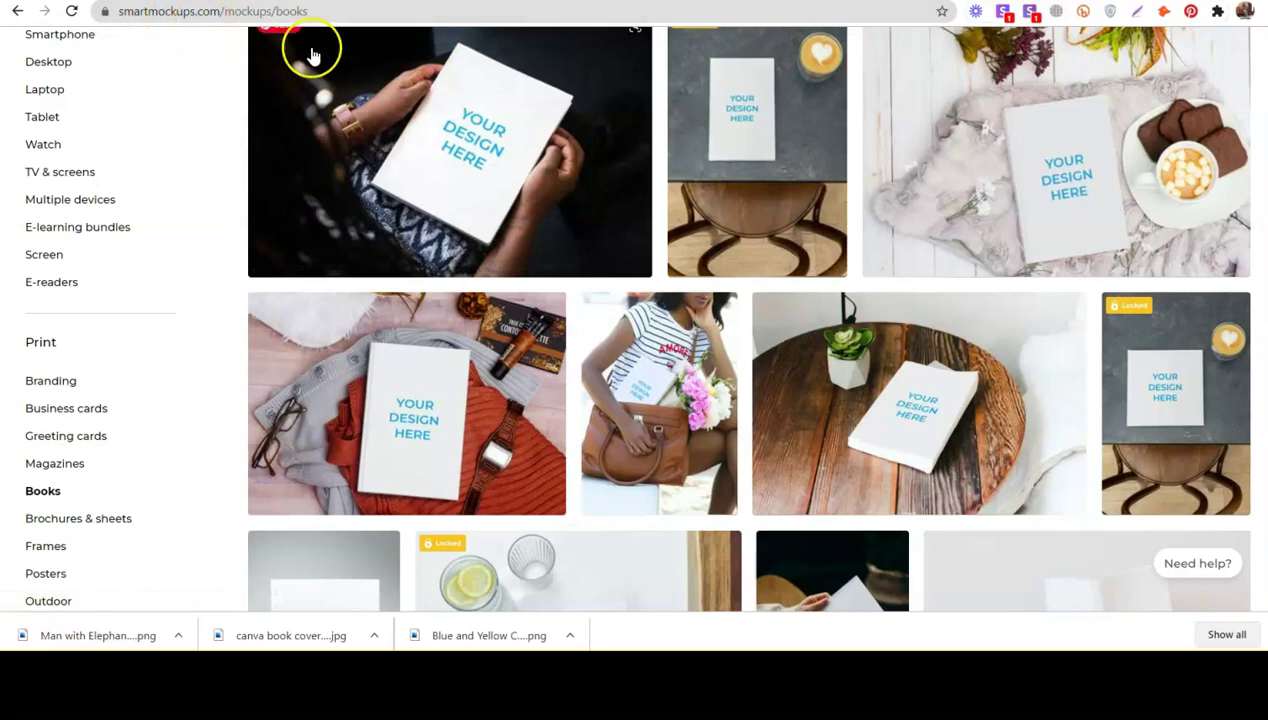
scroll(467, 292, up, 3)
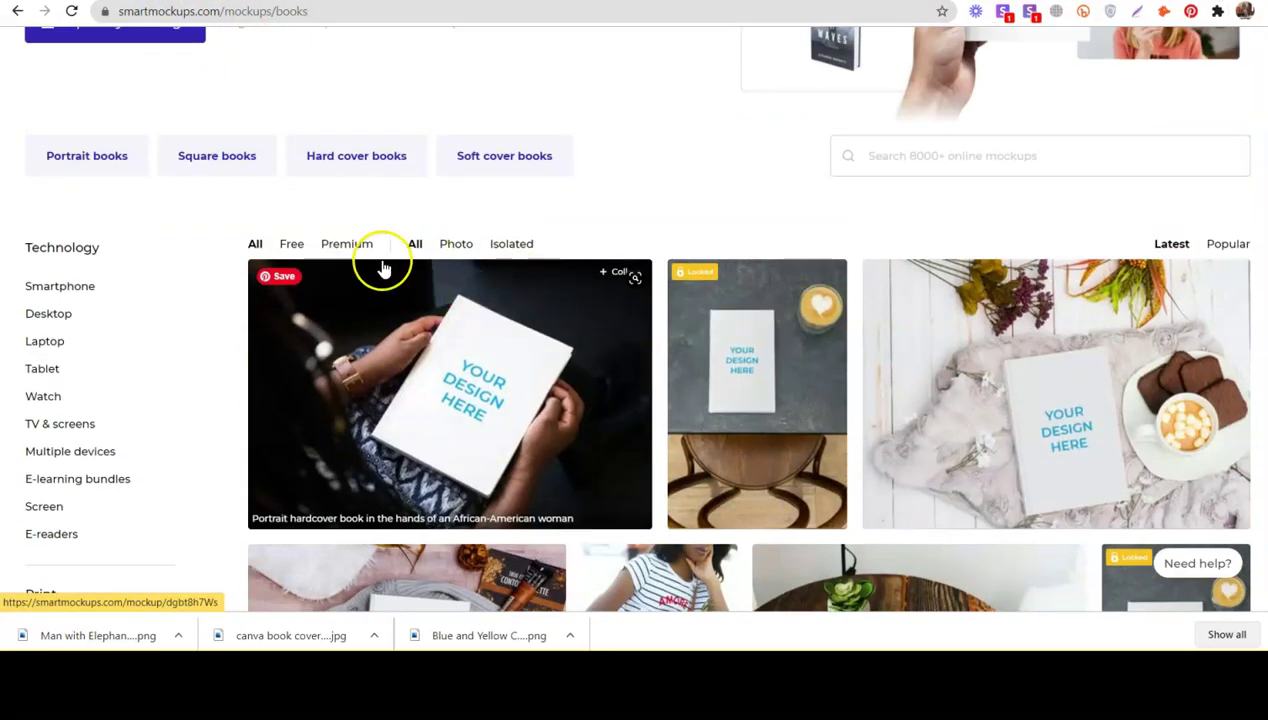
scroll(566, 249, up, 3)
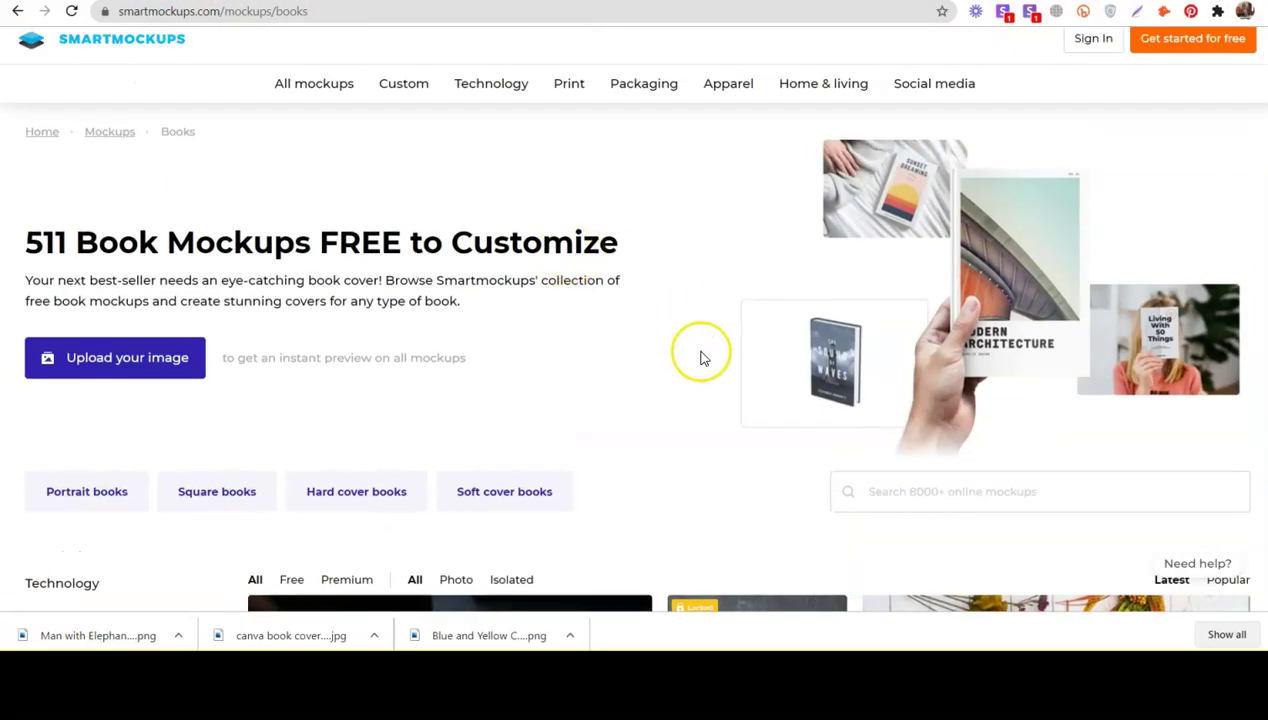
scroll(697, 362, up, 1)
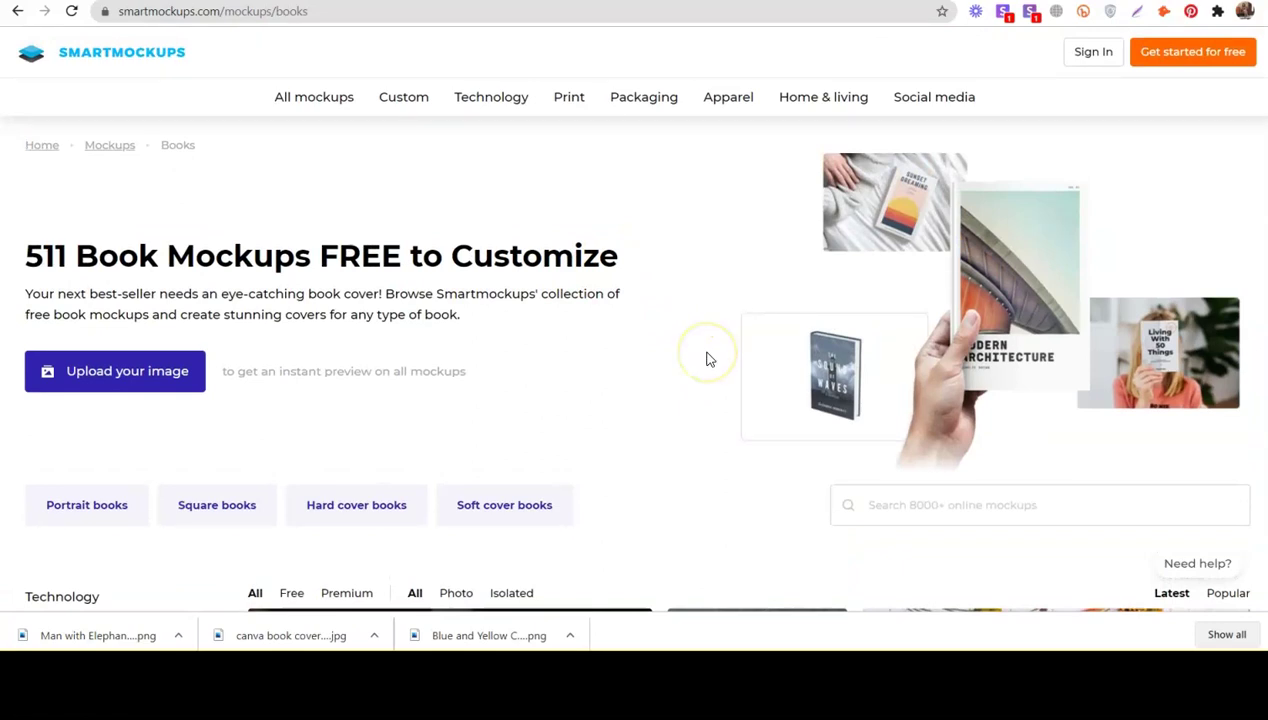
scroll(706, 359, down, 3)
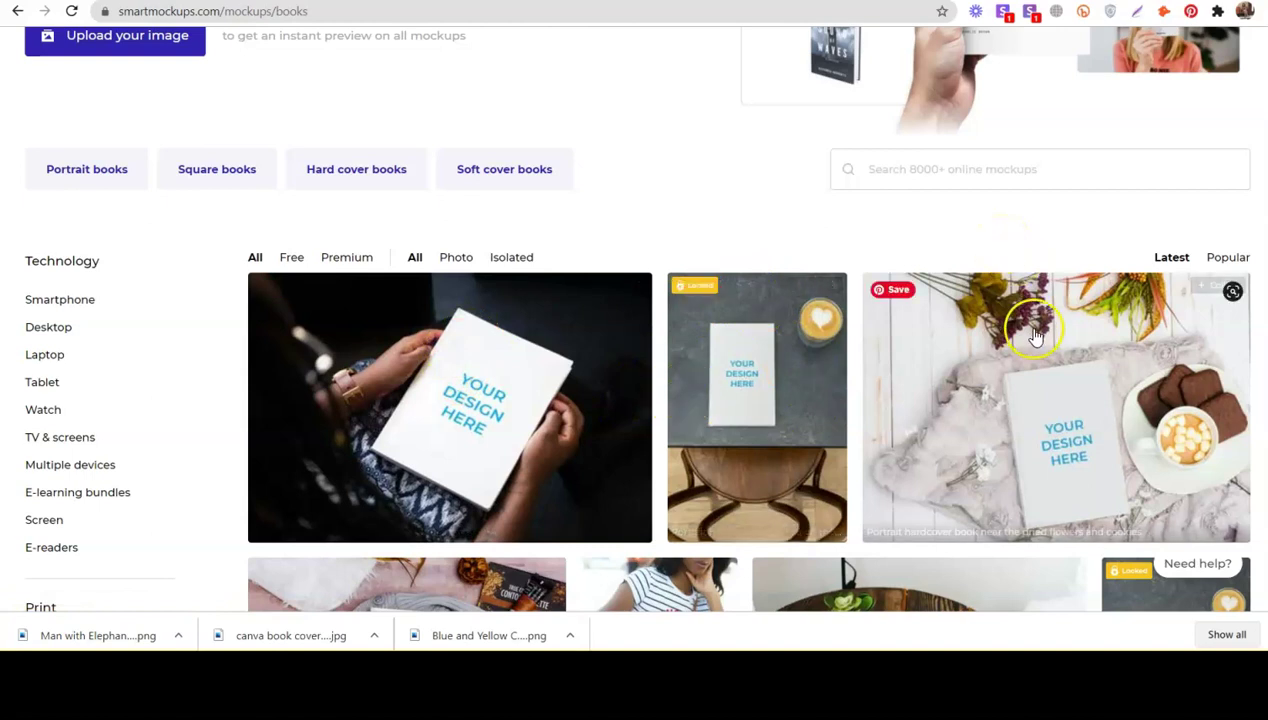
scroll(556, 455, down, 2)
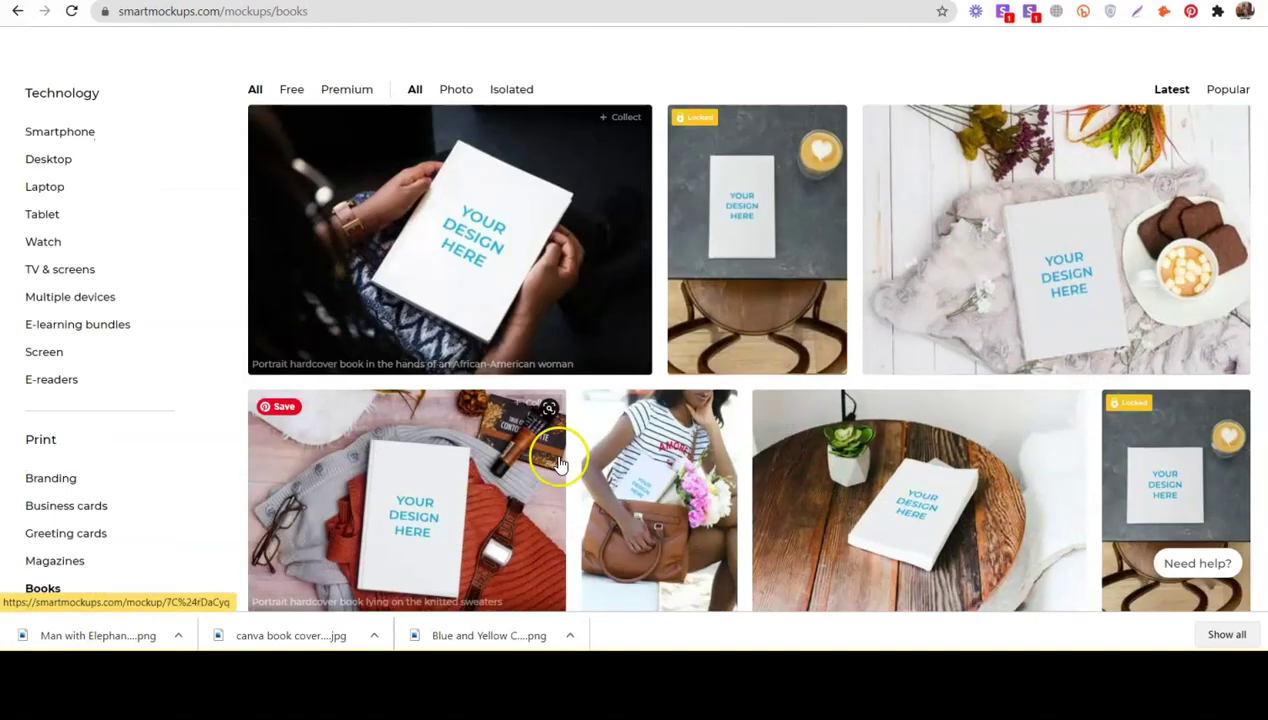
scroll(878, 458, down, 3)
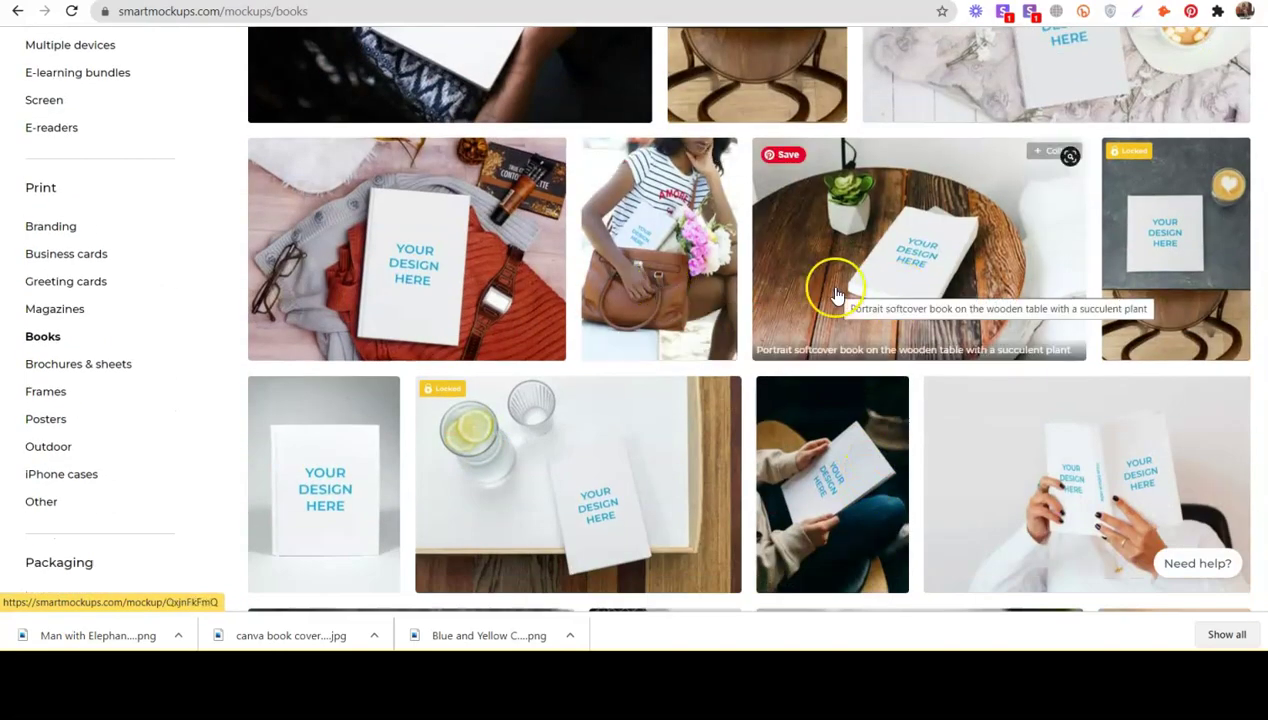
Step: Browse the magazine mockups category, and return to the book mockups
click(66, 312)
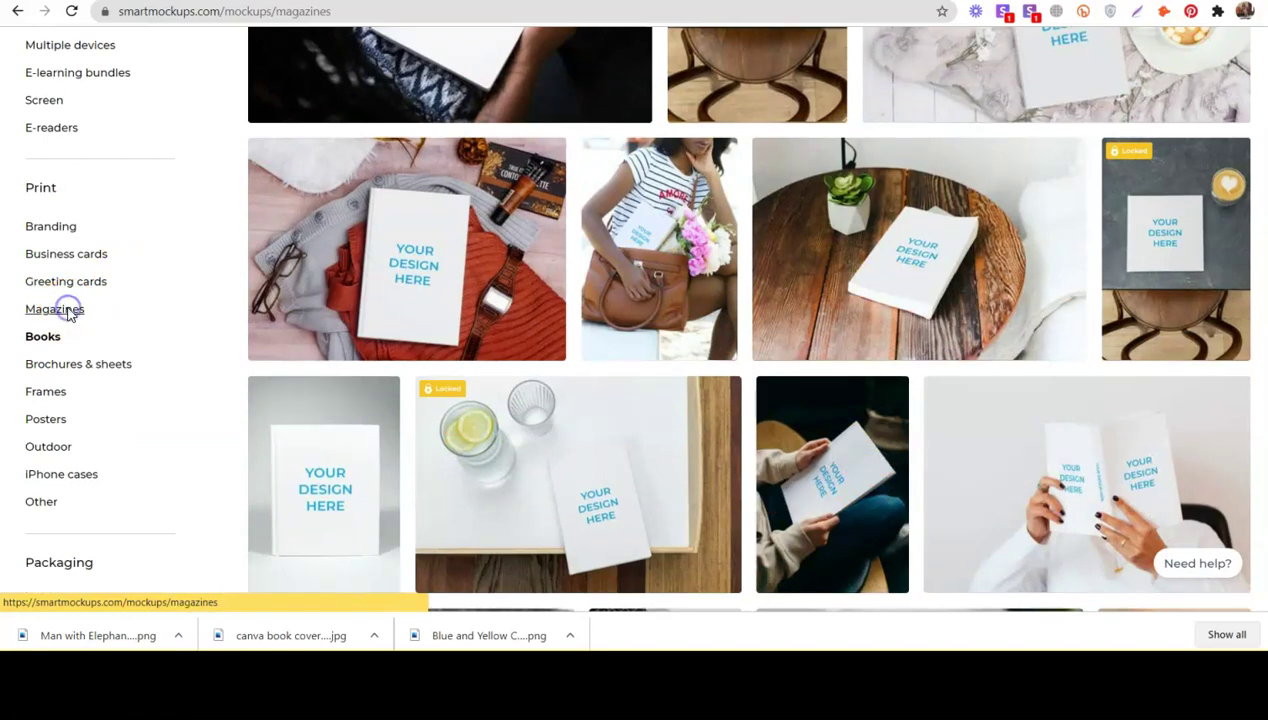
scroll(470, 330, down, 3)
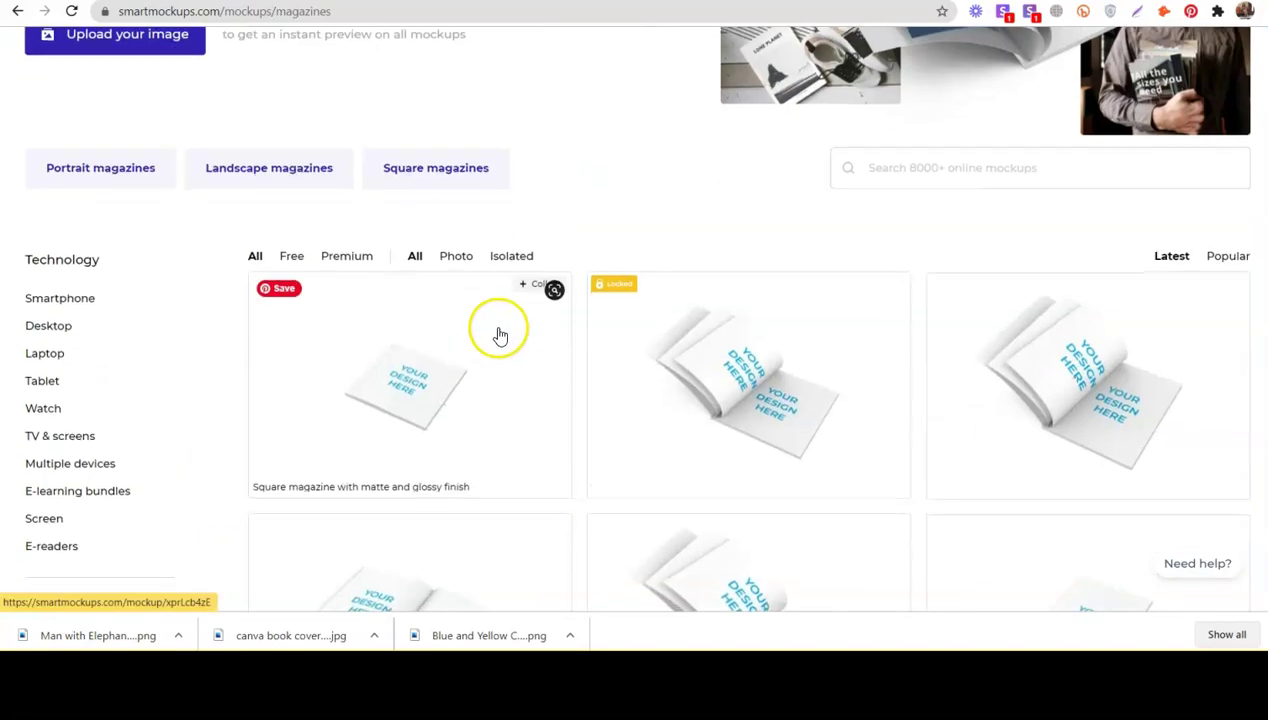
scroll(784, 436, down, 3)
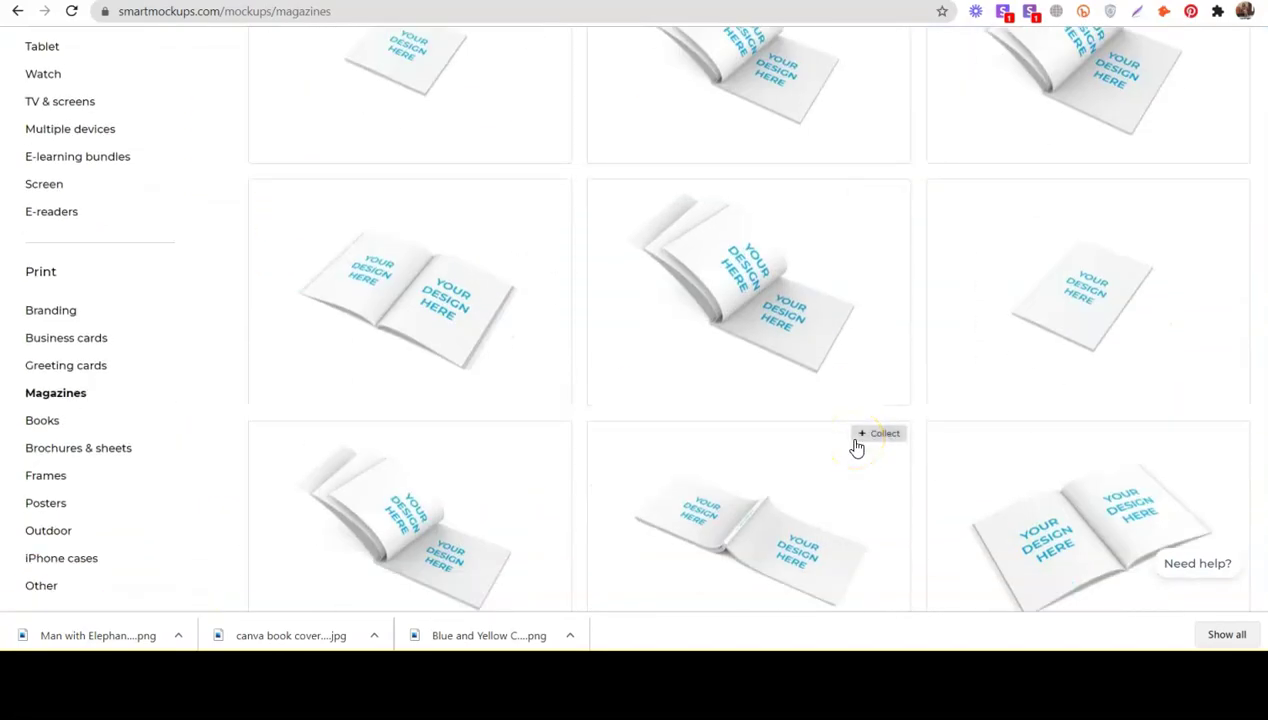
click(45, 426)
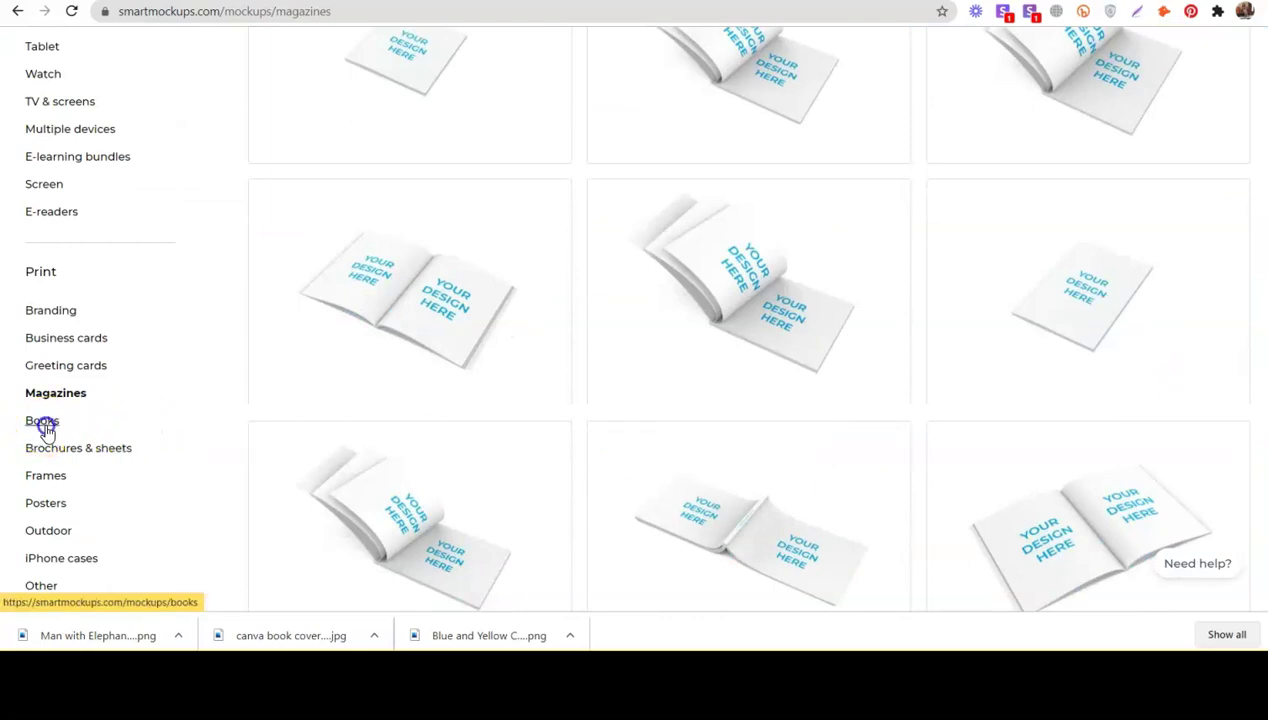
Step: Open the mockup of a portrait hardcover book in the hands of an African-American woman in a new tab
scroll(523, 490, down, 4)
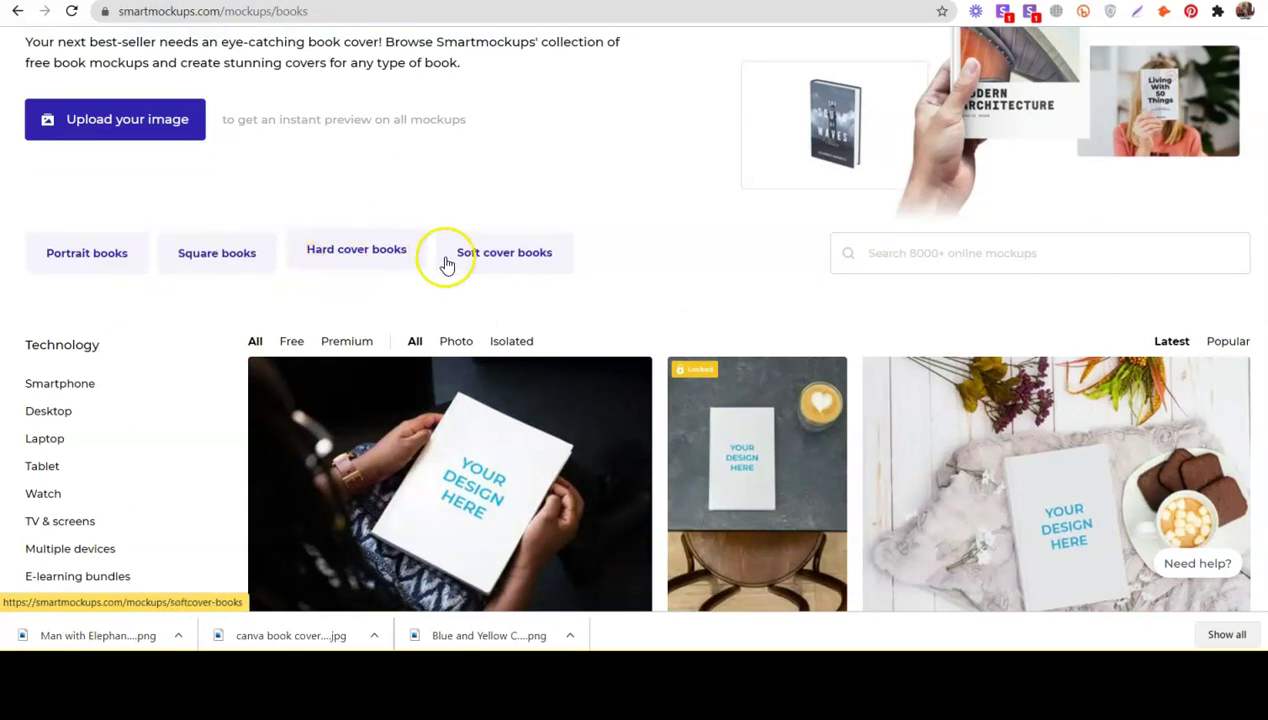
scroll(550, 370, down, 3)
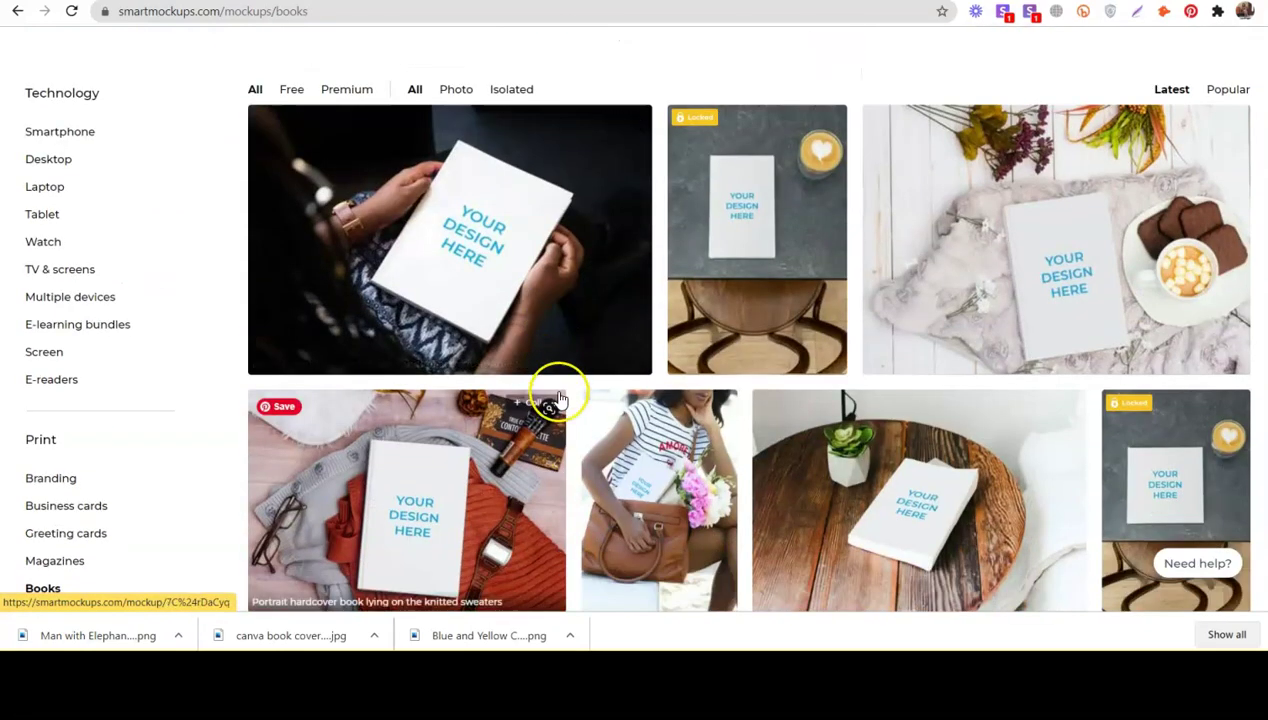
right_click(488, 230)
click(497, 240)
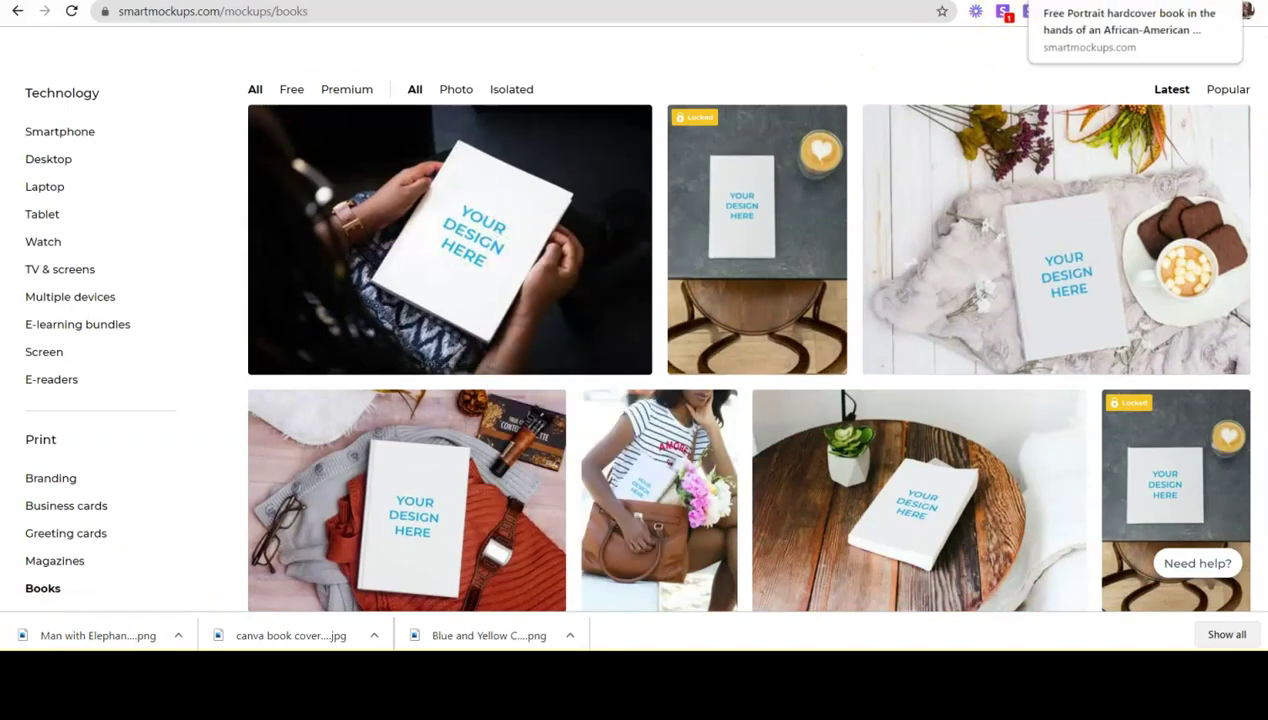
click(1100, 2)
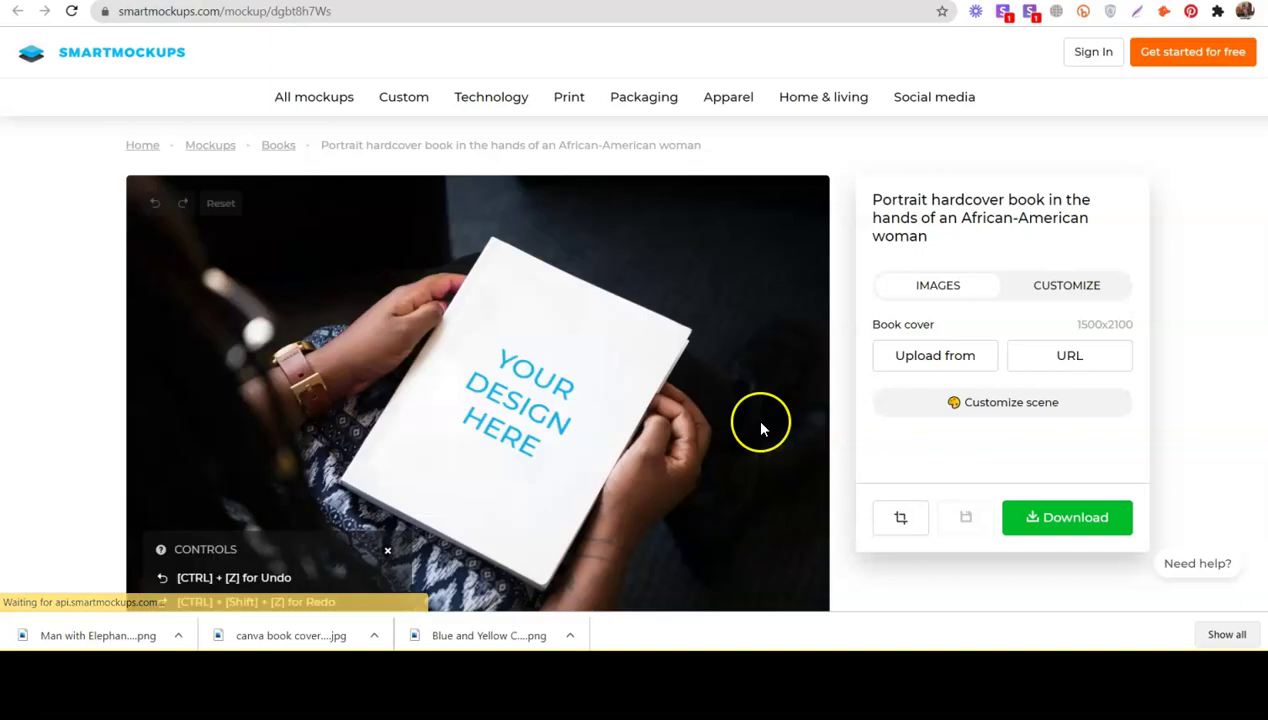
Step: Upload the "Man with Elephant Children's Book Cover" PNG from the Canva folder as the mockup's book cover
click(935, 356)
click(965, 302)
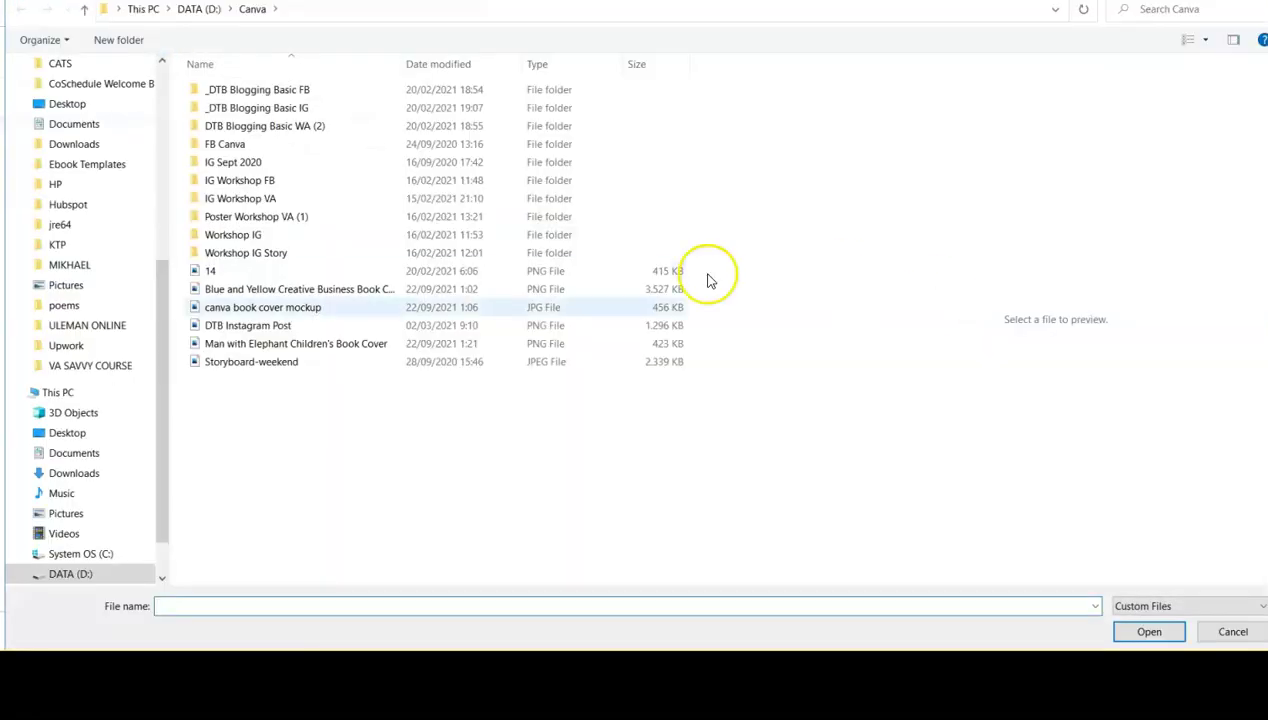
click(397, 343)
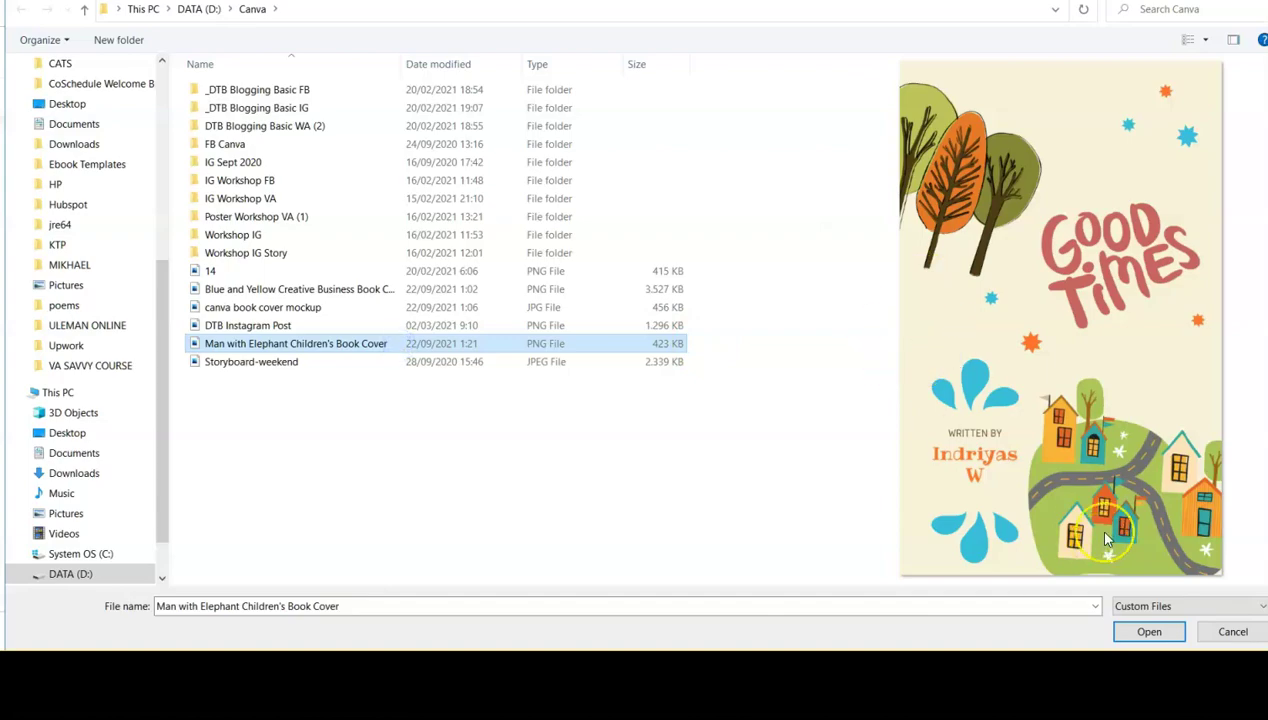
click(1150, 632)
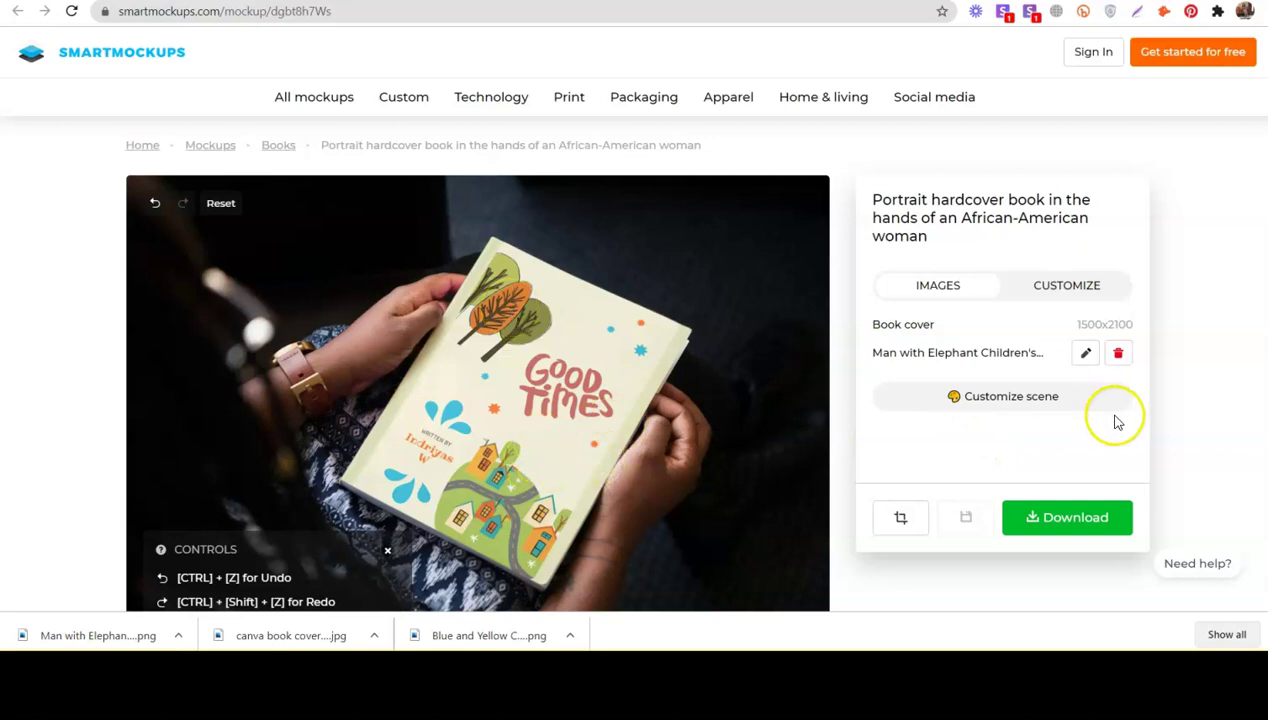
Step: Download the mockup in Medium quality (1280x855), save it as a JPEG in the Canva folder, and open the saved image
click(1122, 512)
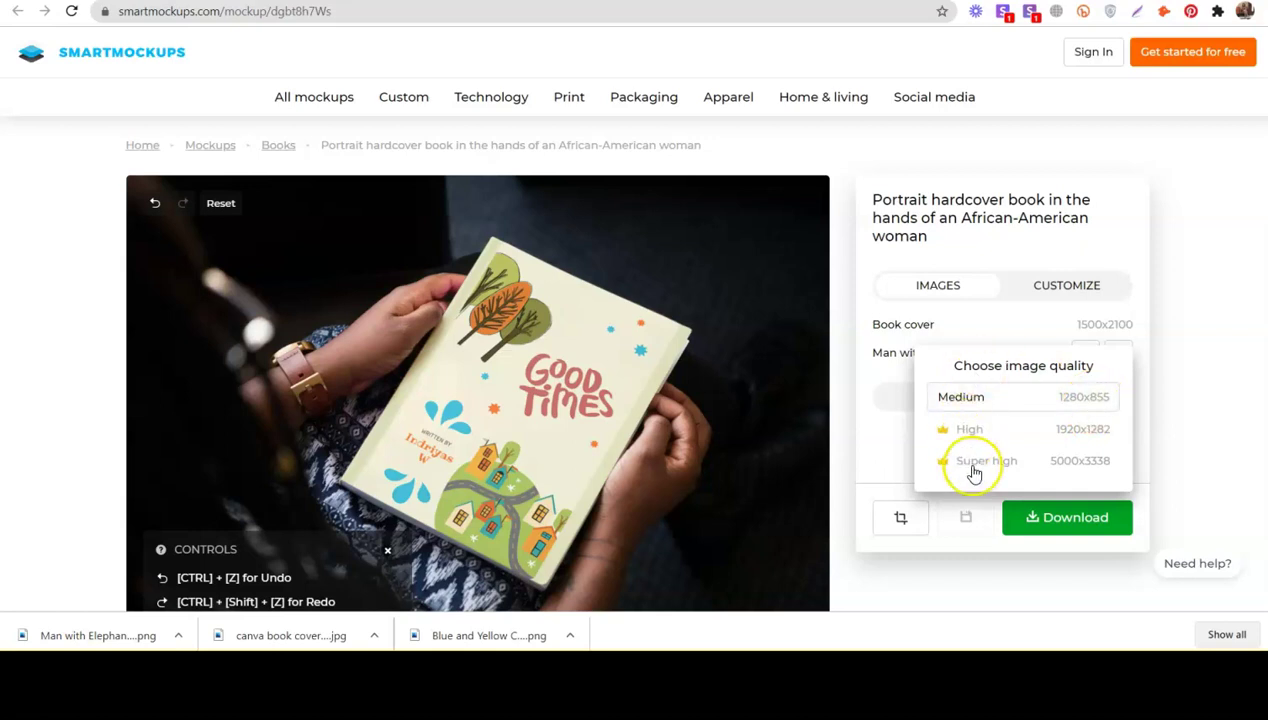
click(966, 404)
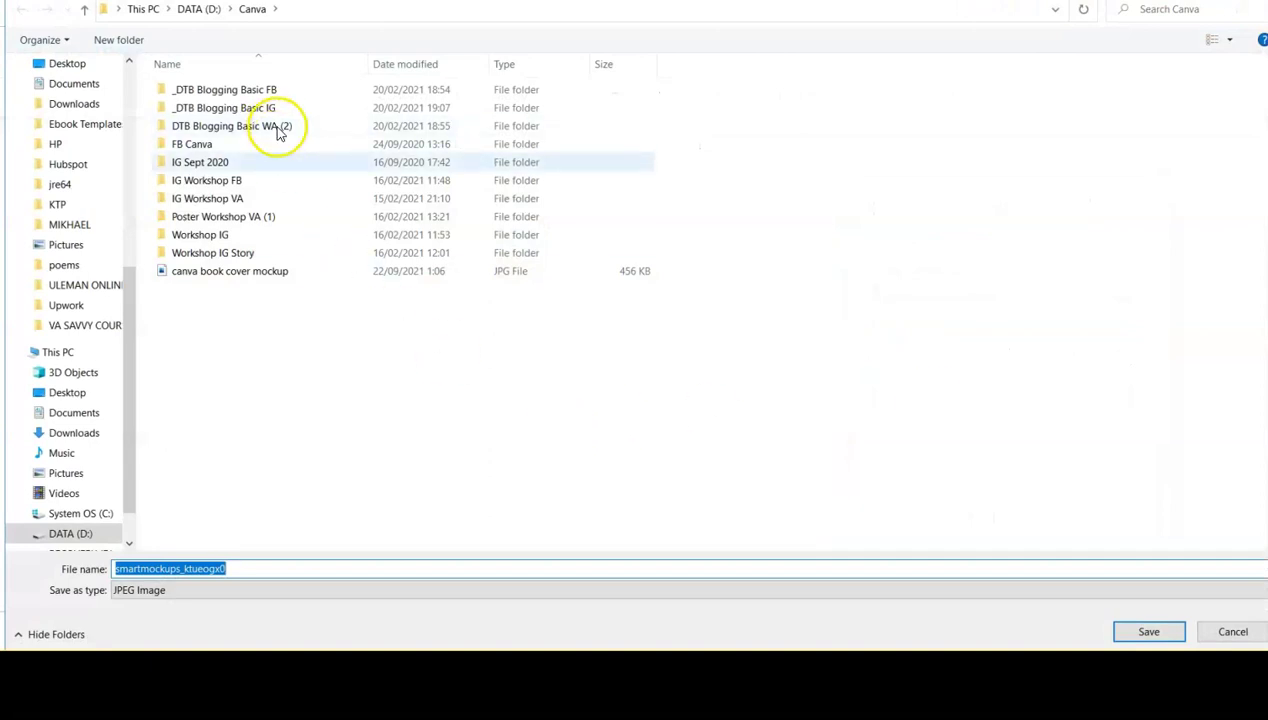
click(1148, 631)
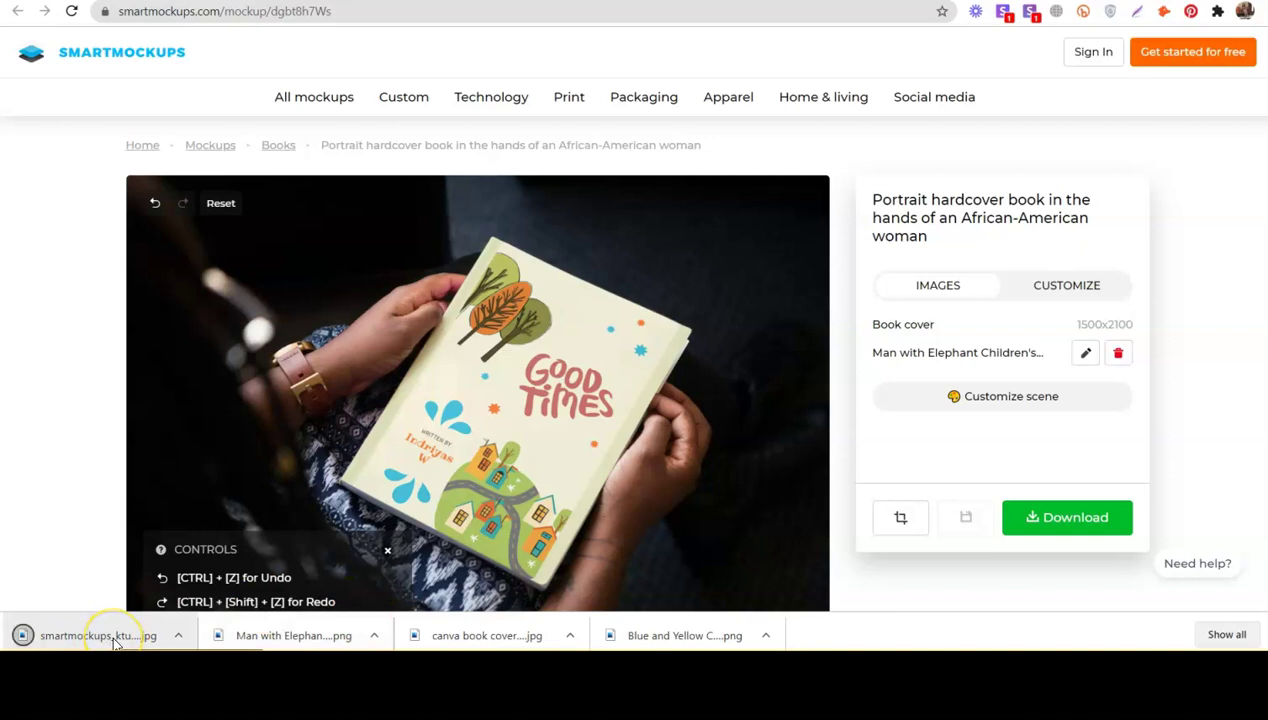
click(115, 641)
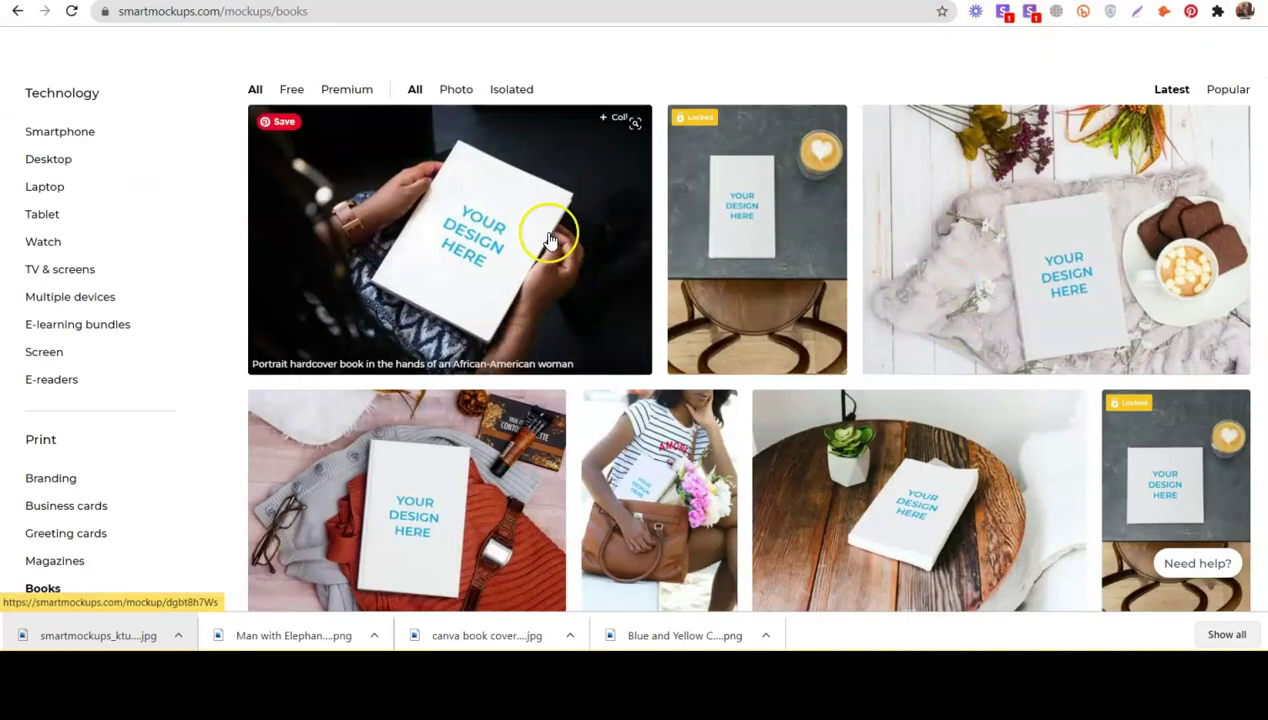
Step: Look through the rest of the book mockups for another scene to hold the cover design
scroll(920, 385, down, 1)
scroll(925, 393, up, 1)
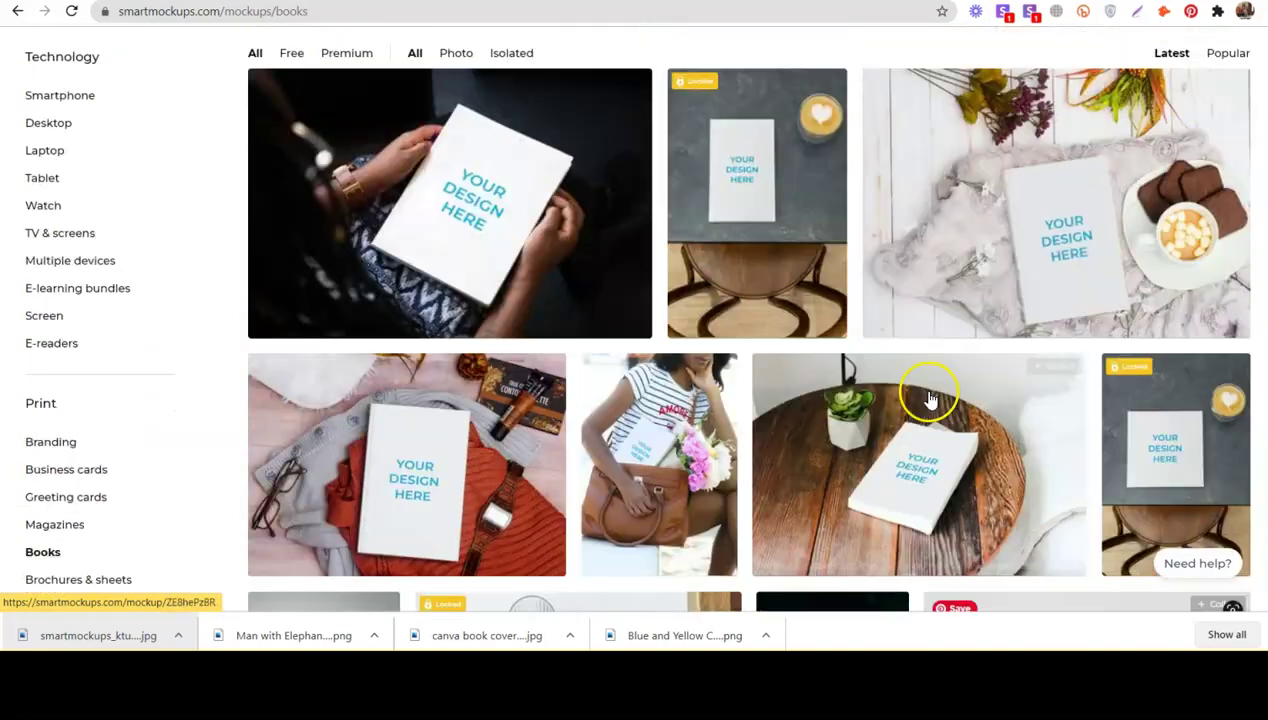
scroll(578, 310, down, 4)
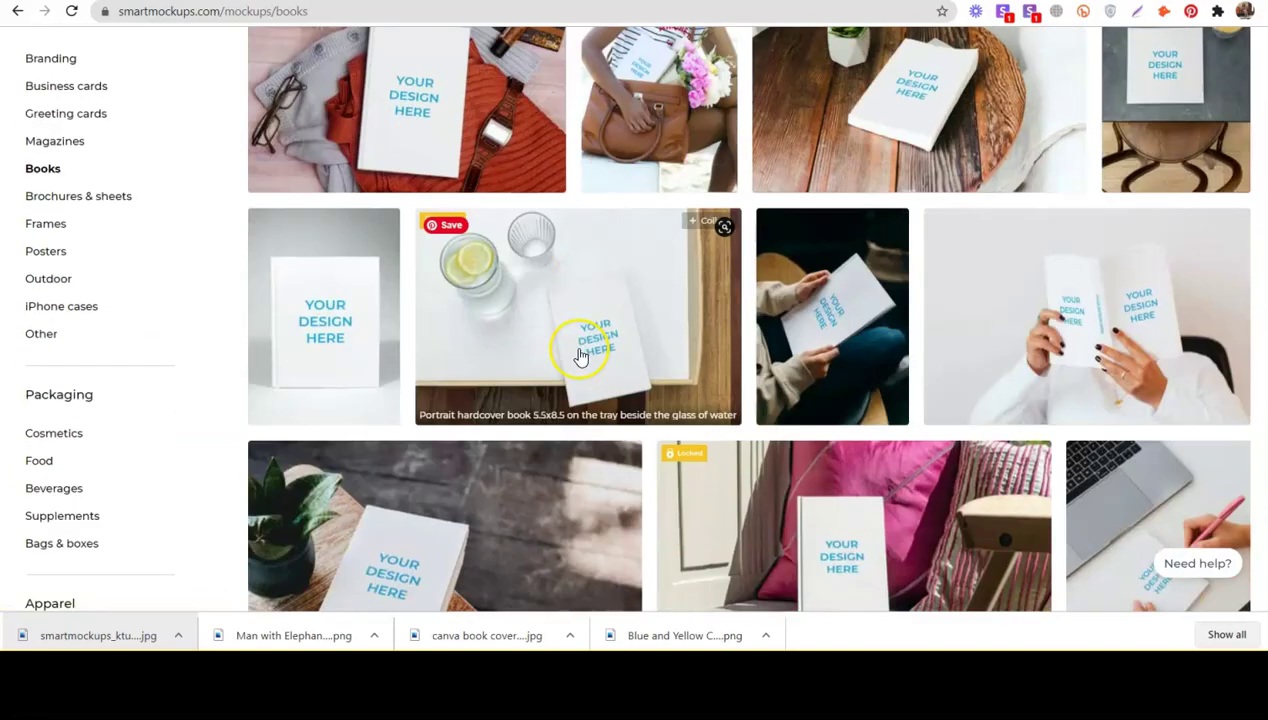
scroll(579, 347, down, 2)
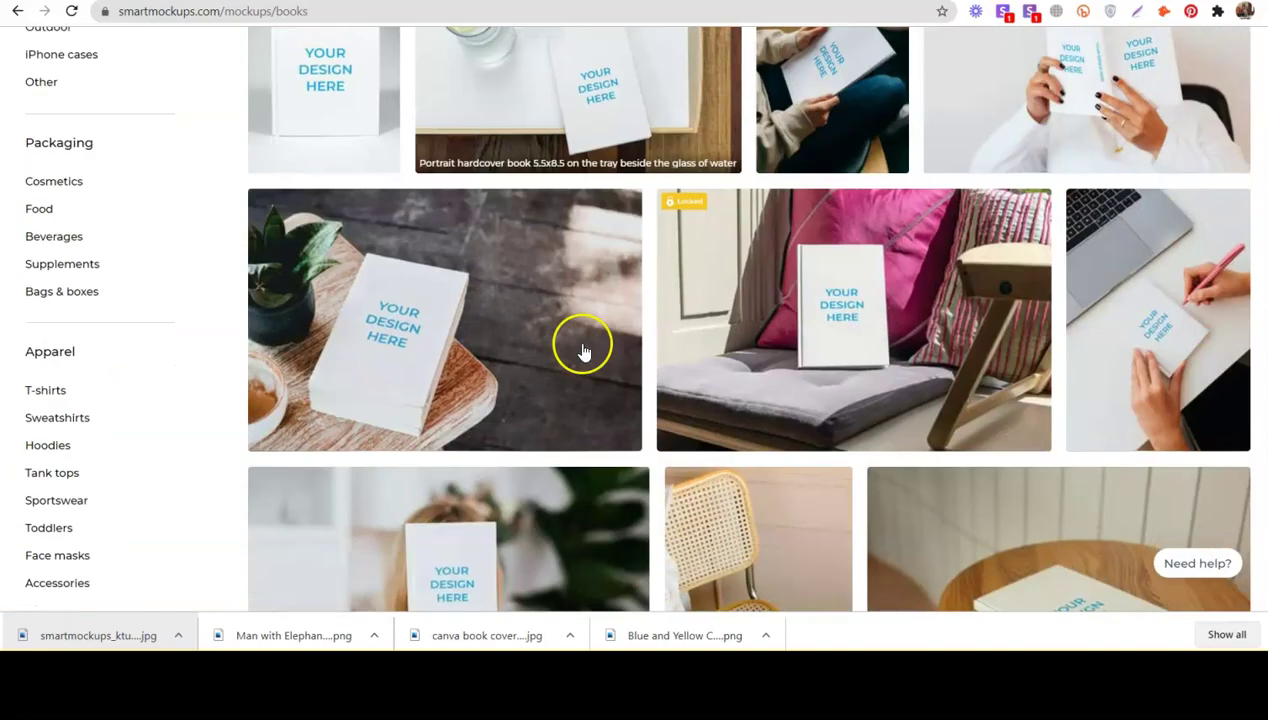
right_click(485, 333)
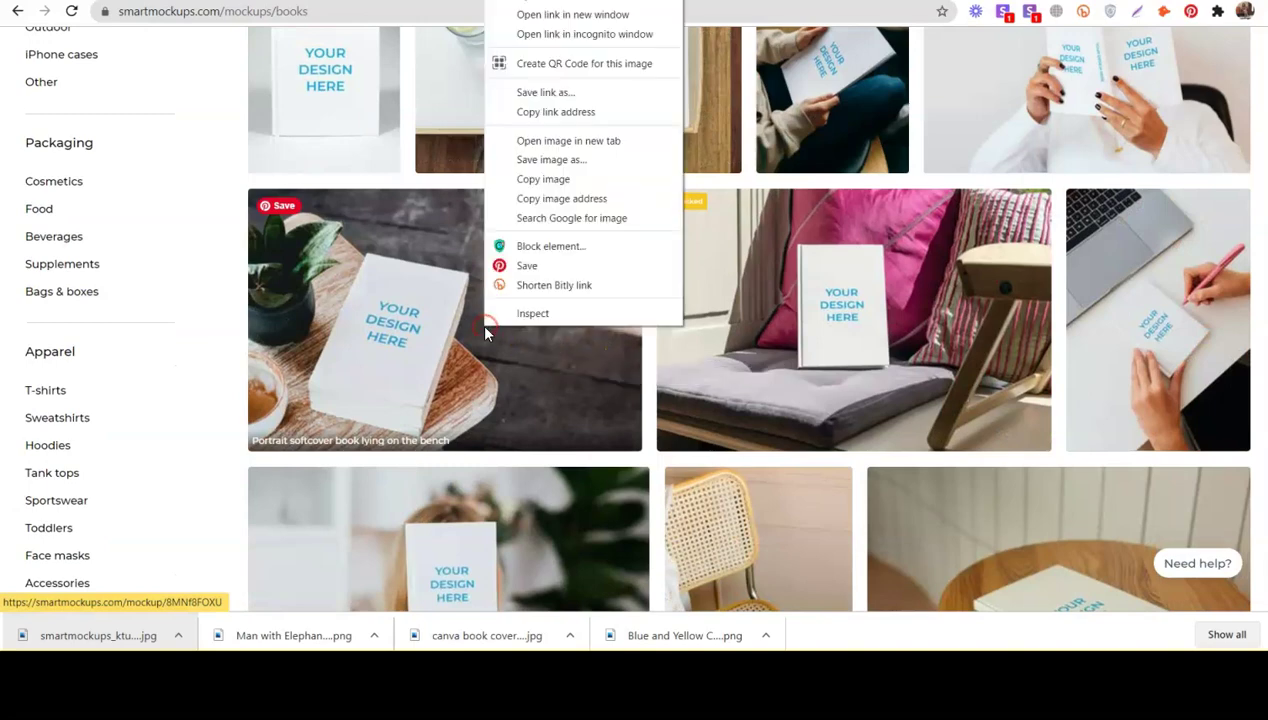
scroll(497, 360, down, 5)
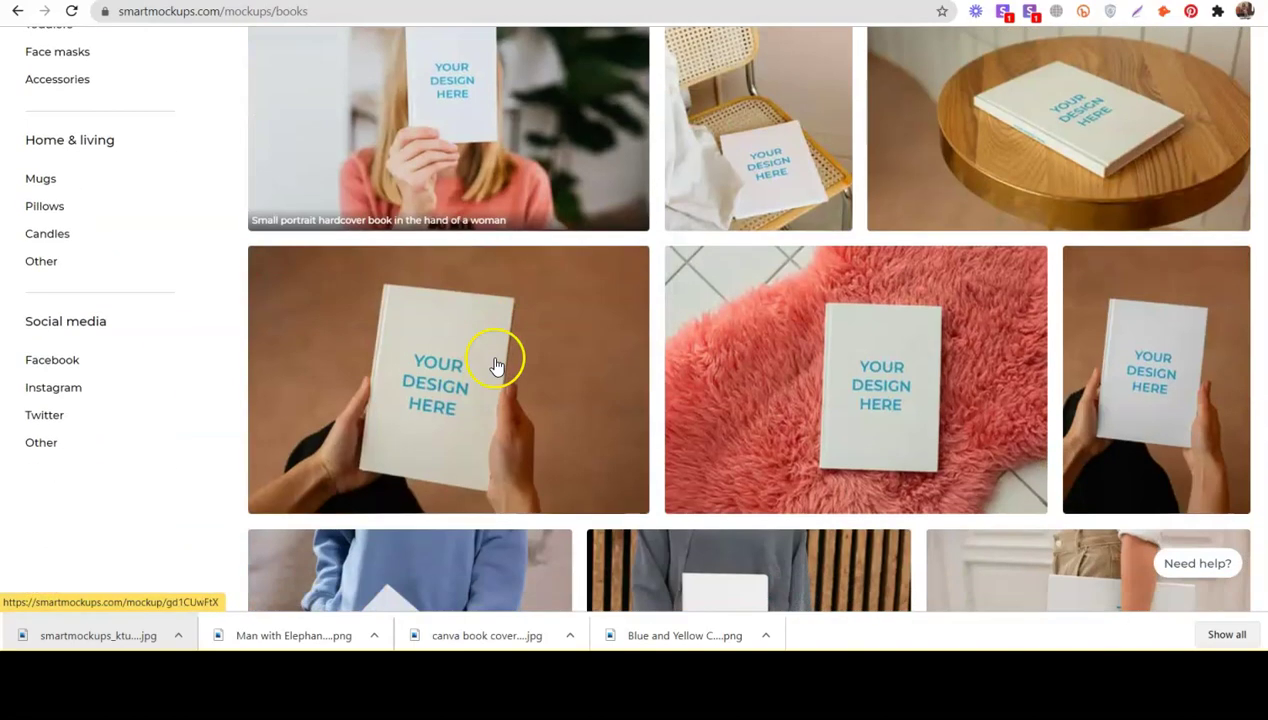
scroll(869, 366, down, 3)
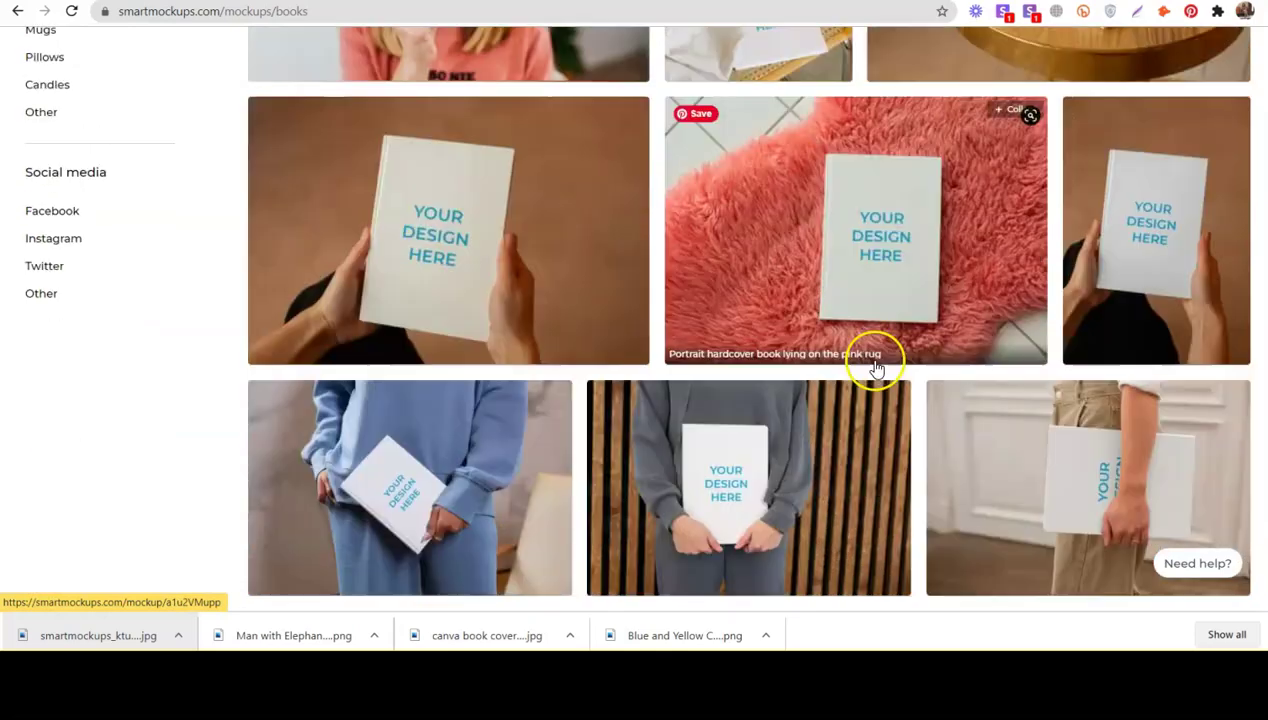
scroll(1016, 320, down, 5)
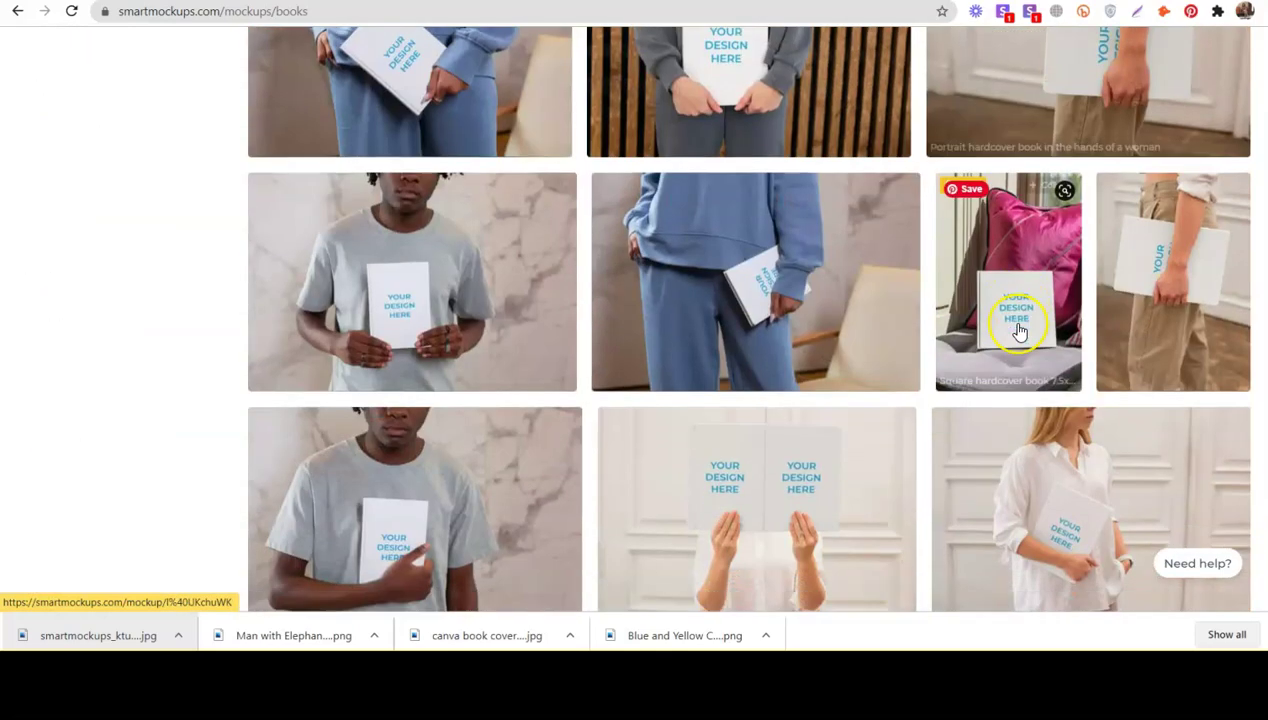
scroll(1018, 326, down, 3)
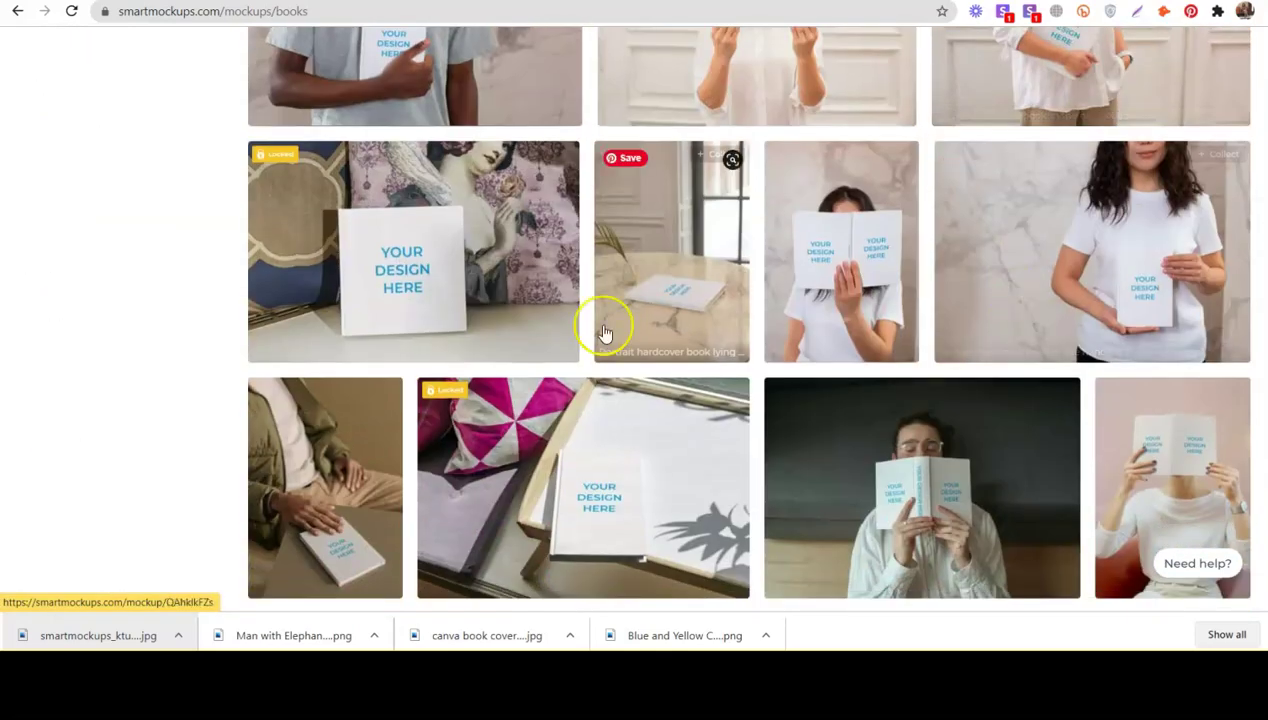
scroll(765, 335, down, 1)
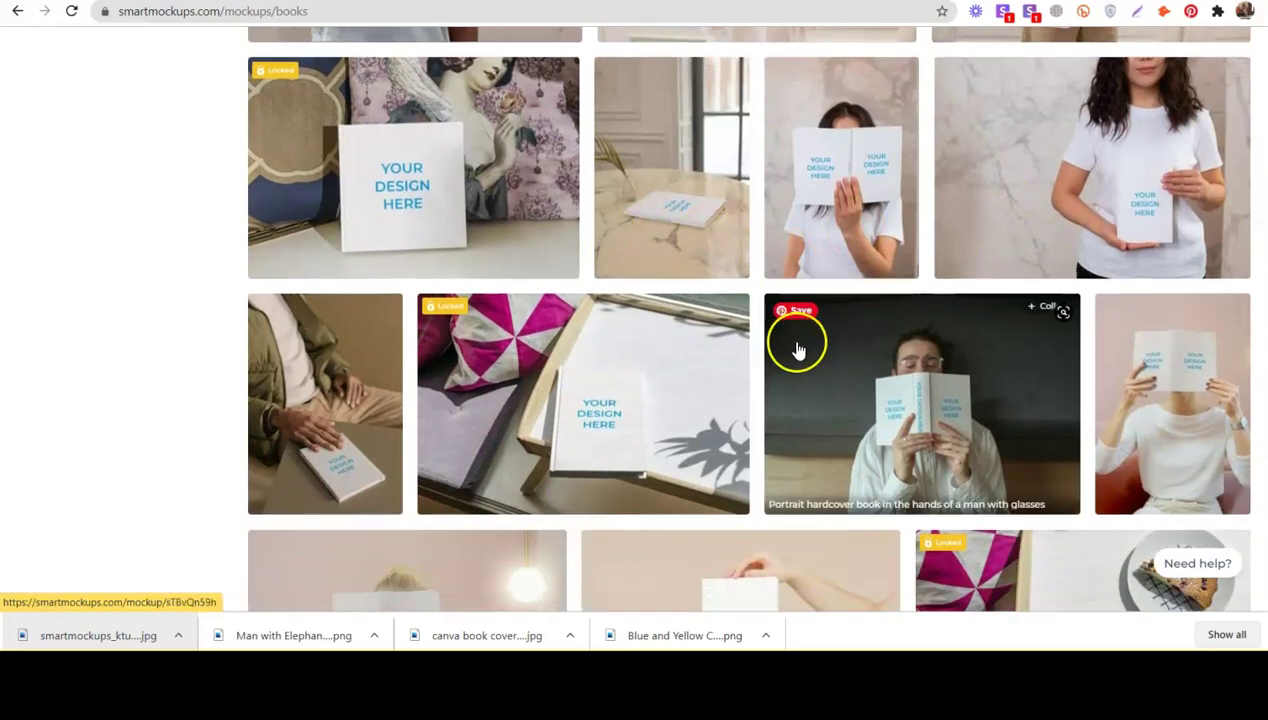
scroll(798, 348, down, 4)
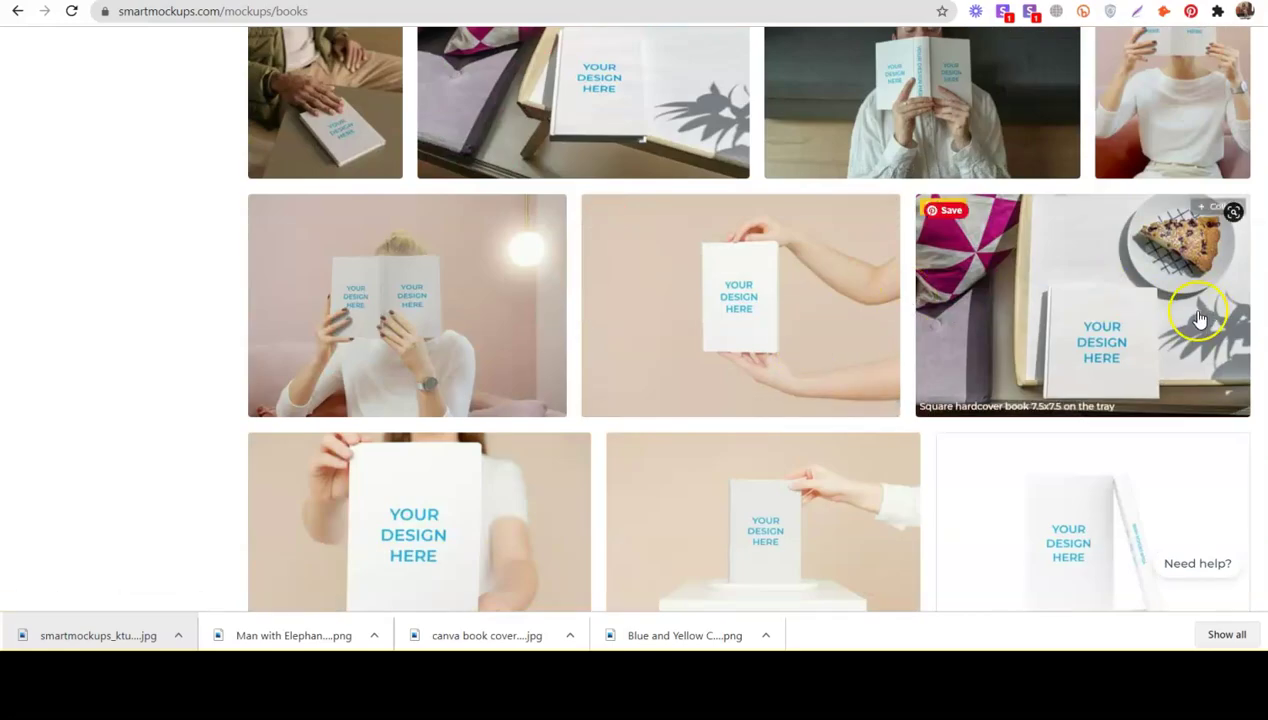
scroll(1198, 318, down, 2)
Step: Open the mockup of a portrait softcover book in a woman's hands and upload "Man with Elephant Children's Book Cover" as its cover
right_click(519, 331)
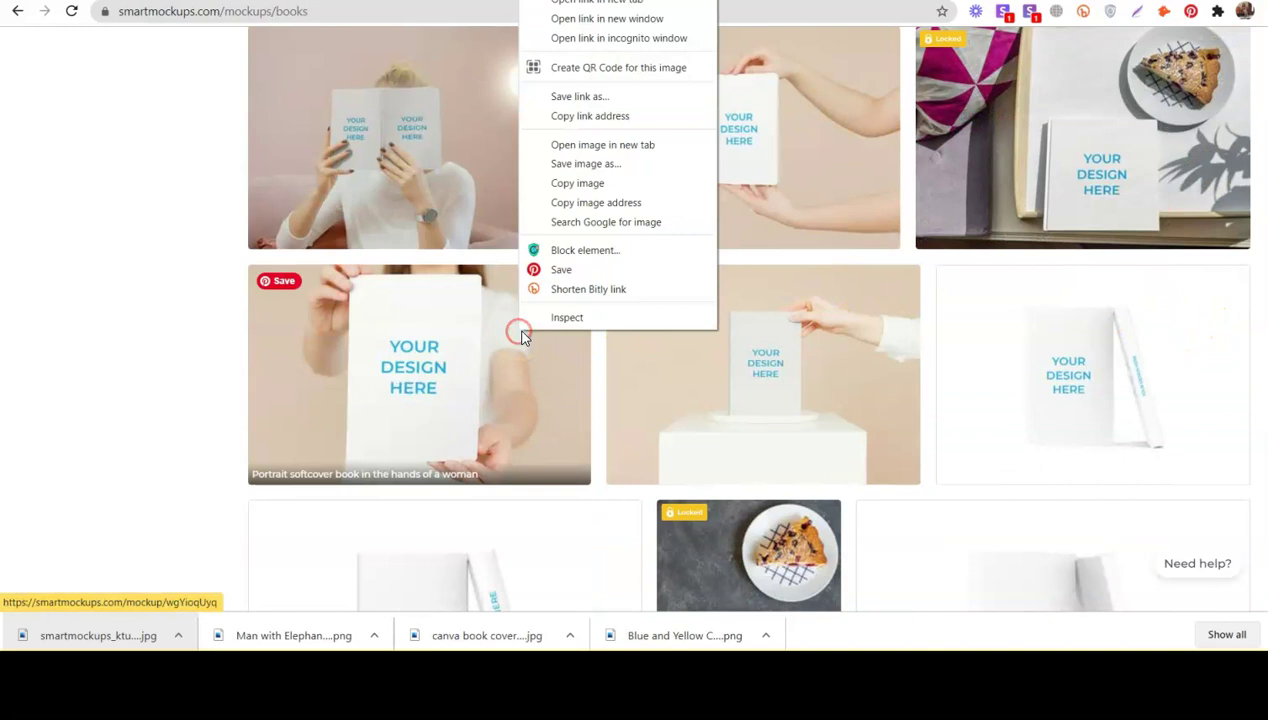
click(616, 5)
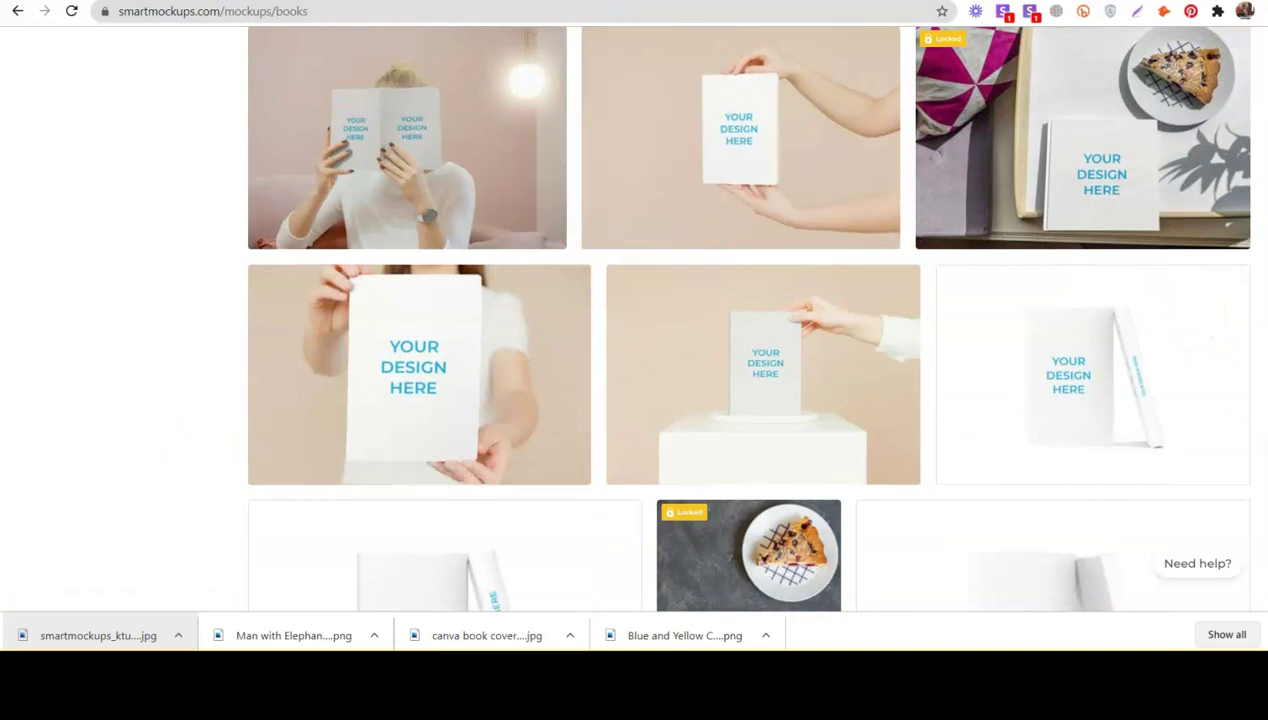
click(917, 352)
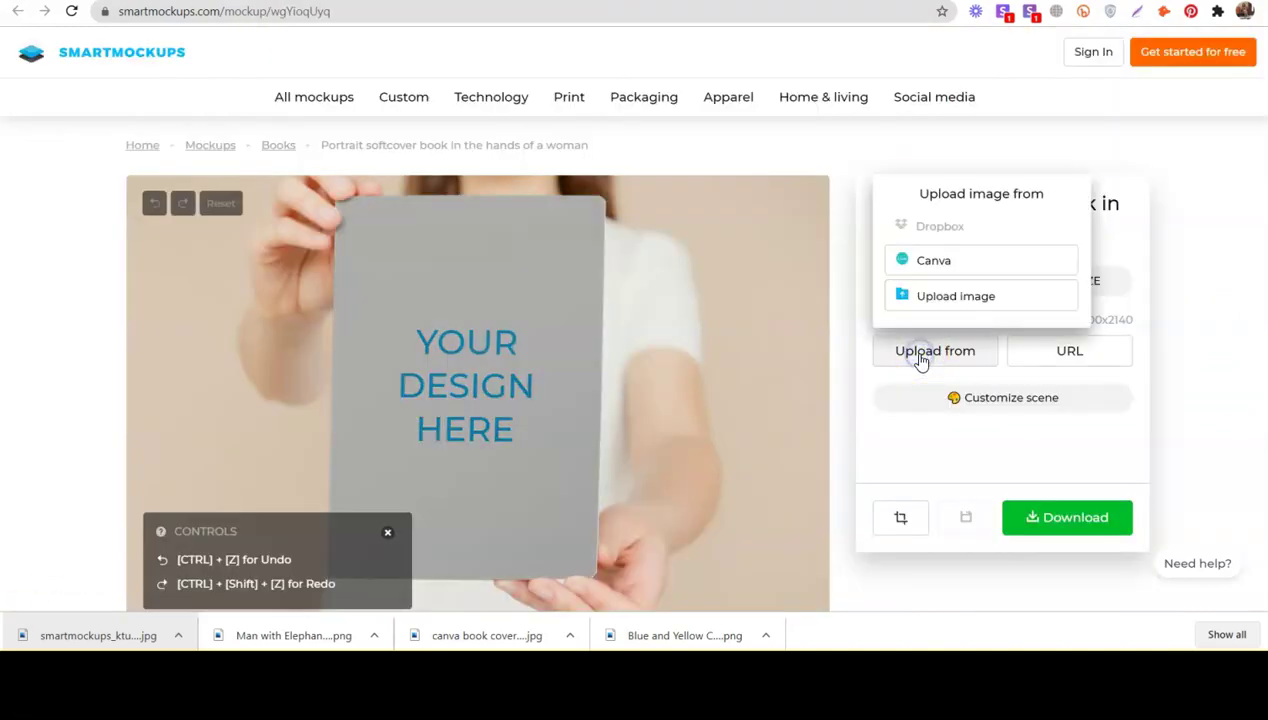
click(948, 295)
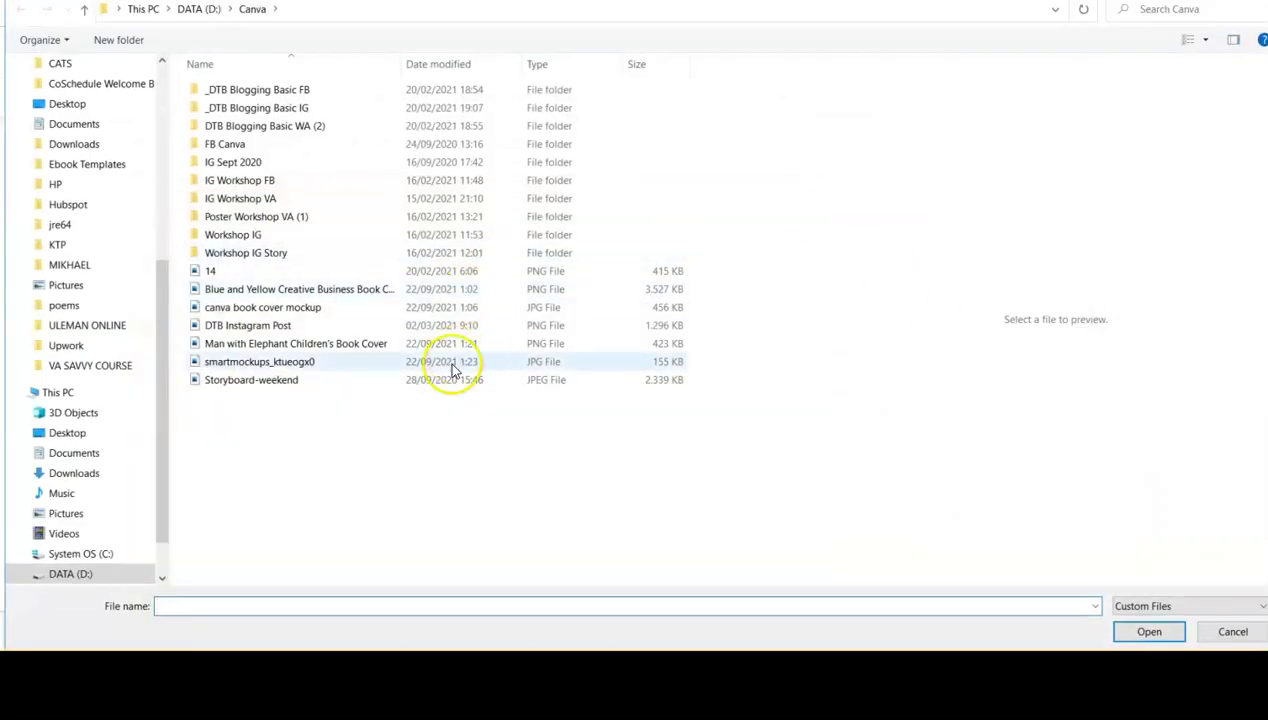
click(355, 343)
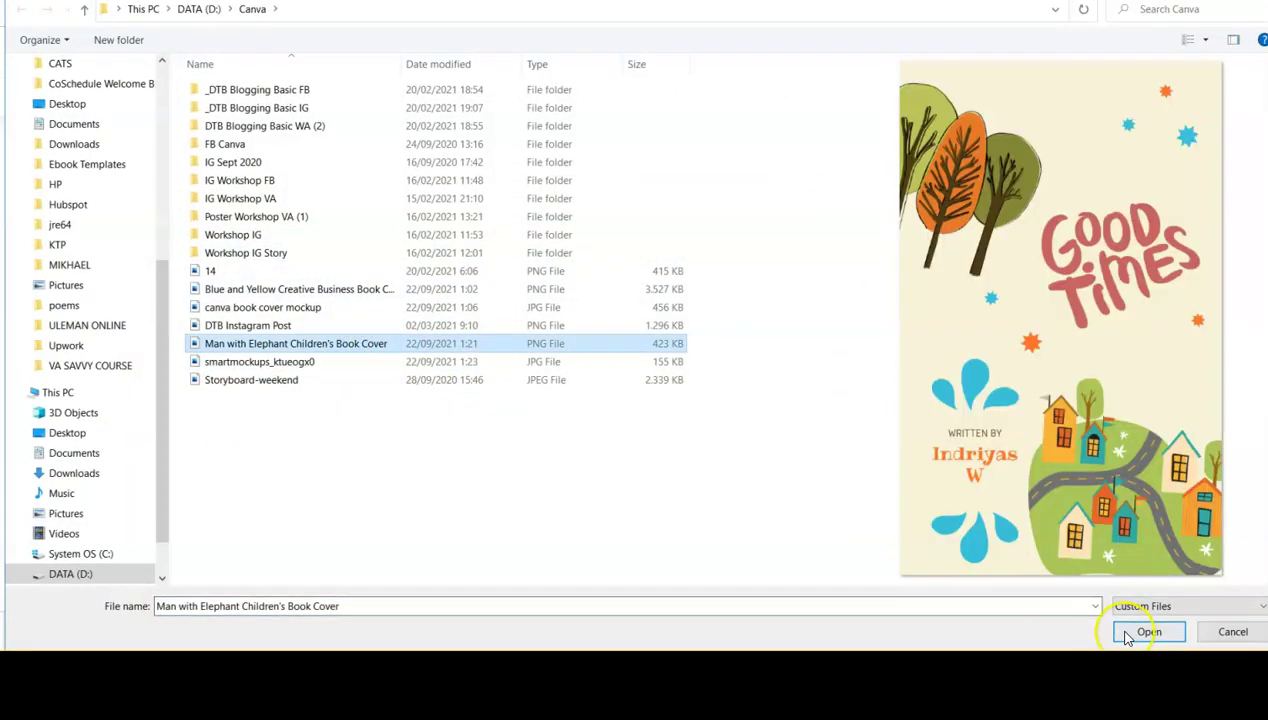
click(1125, 634)
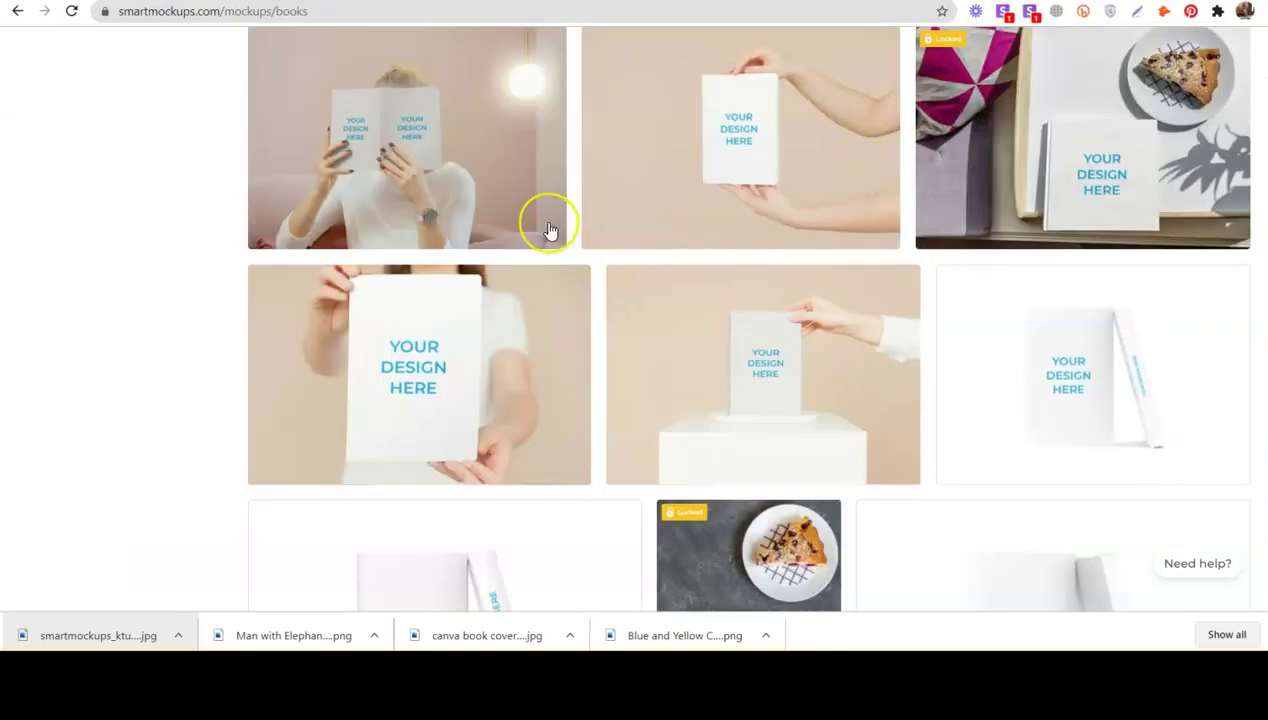
Step: Look back through the Smartmockups book gallery to review the available scenes from the later mockups up to the first ones
scroll(797, 458, down, 6)
scroll(800, 440, up, 10)
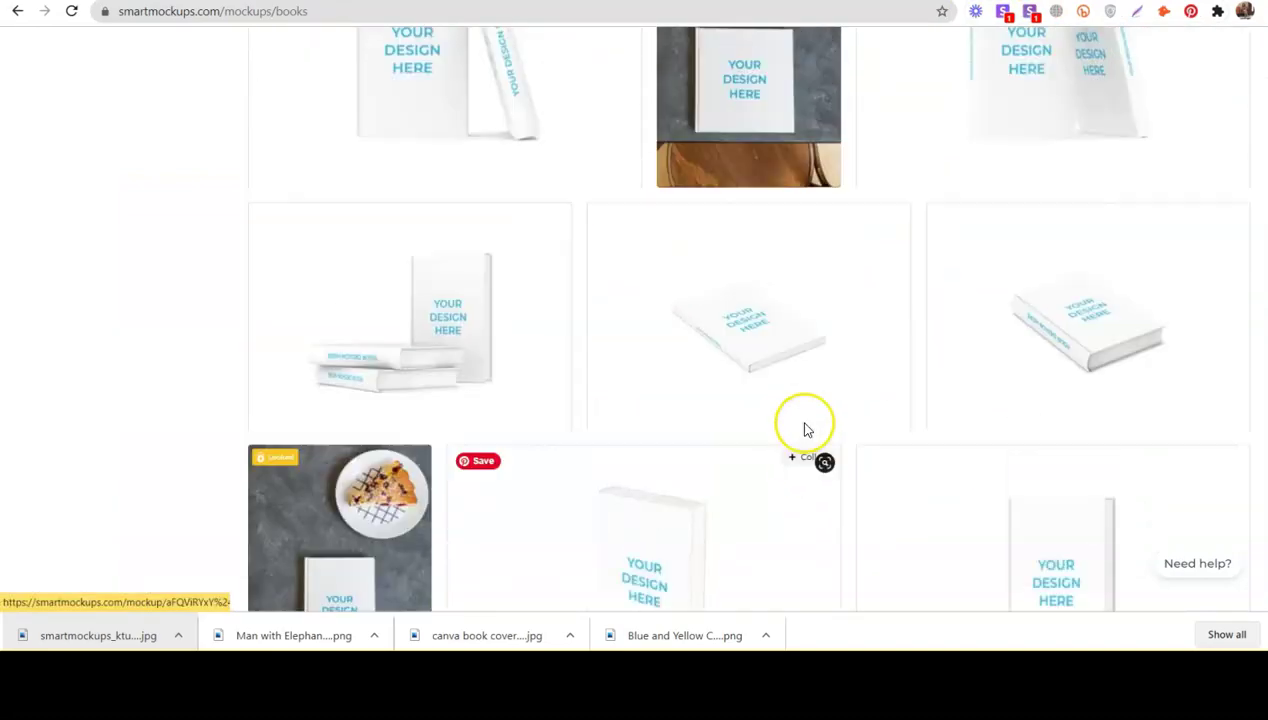
scroll(805, 412, up, 10)
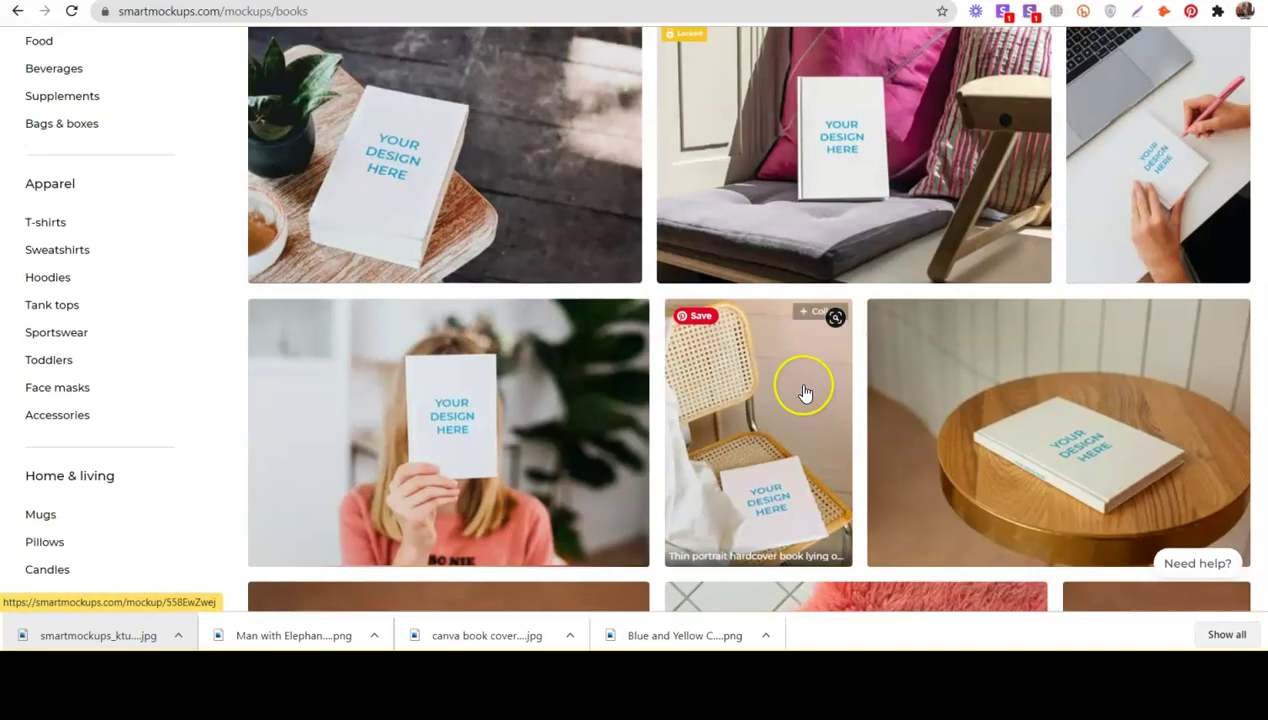
scroll(1013, 385, up, 5)
scroll(1013, 385, up, 3)
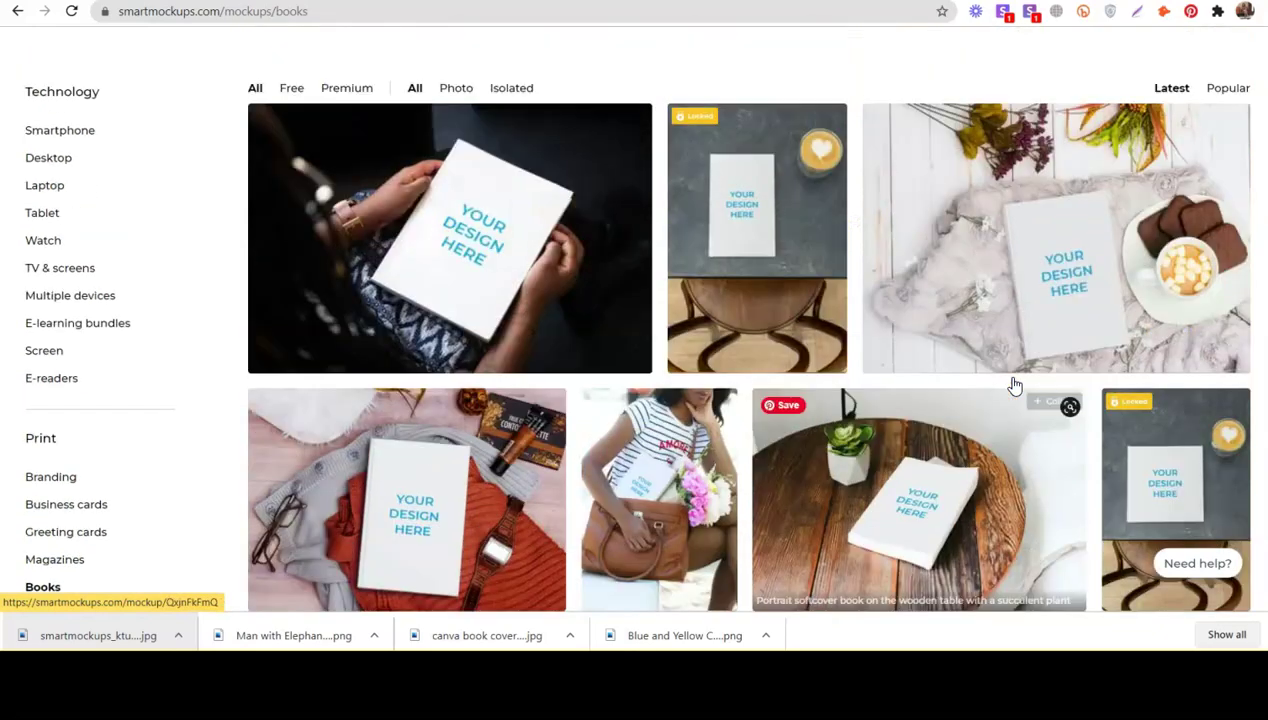
scroll(1015, 388, down, 2)
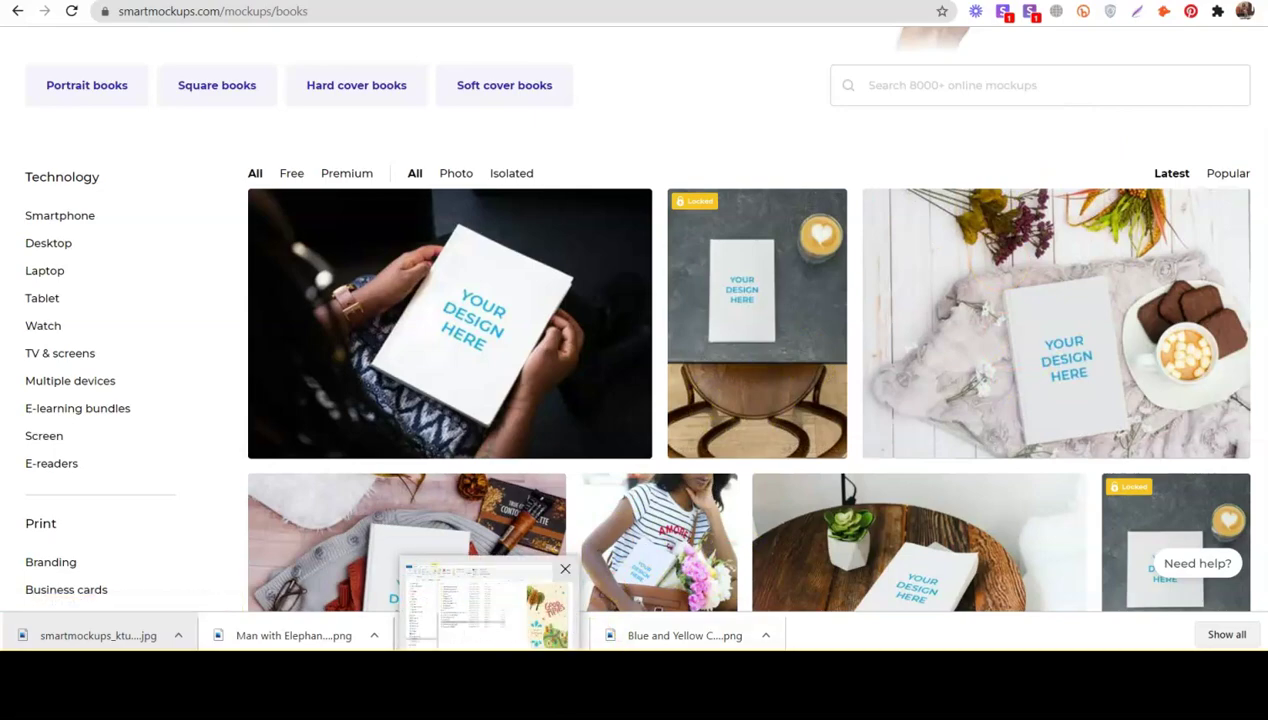
scroll(87, 405, up, 7)
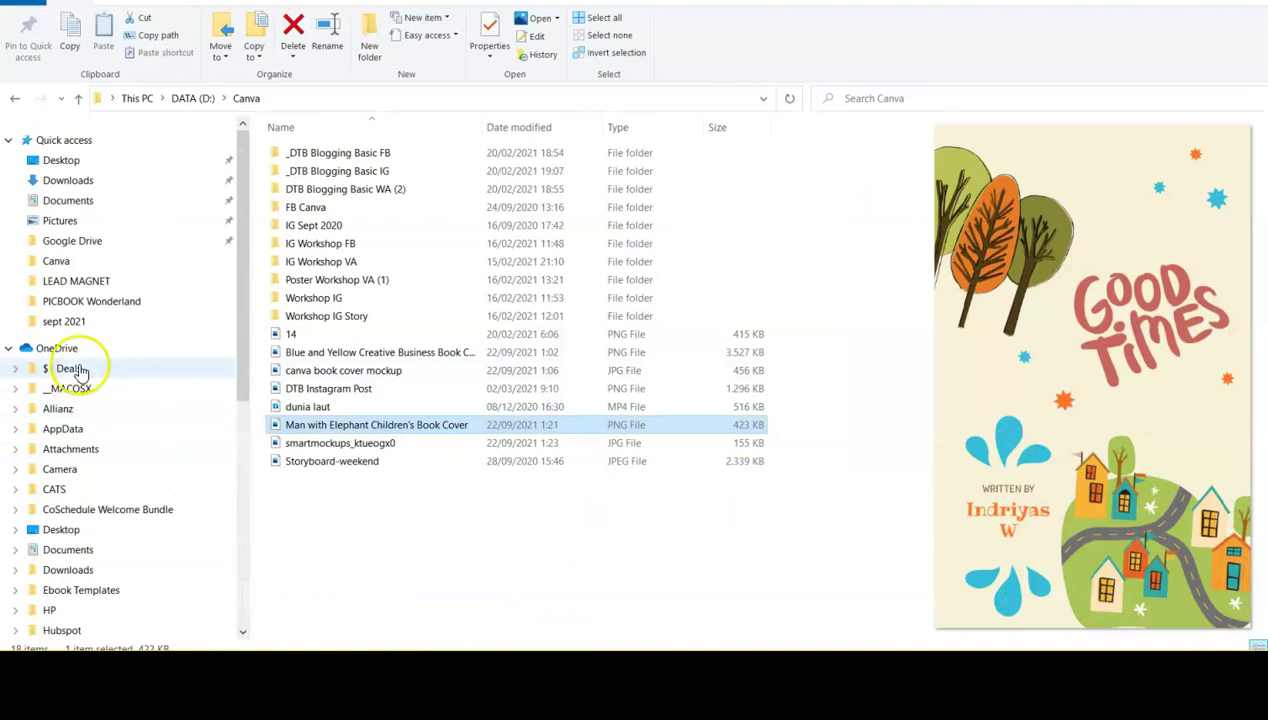
Step: In File Explorer, open the PICBOOK Wonderland folder inside ANTOLOGI on the DATA (D:) drive
scroll(150, 455, down, 3)
scroll(150, 470, down, 4)
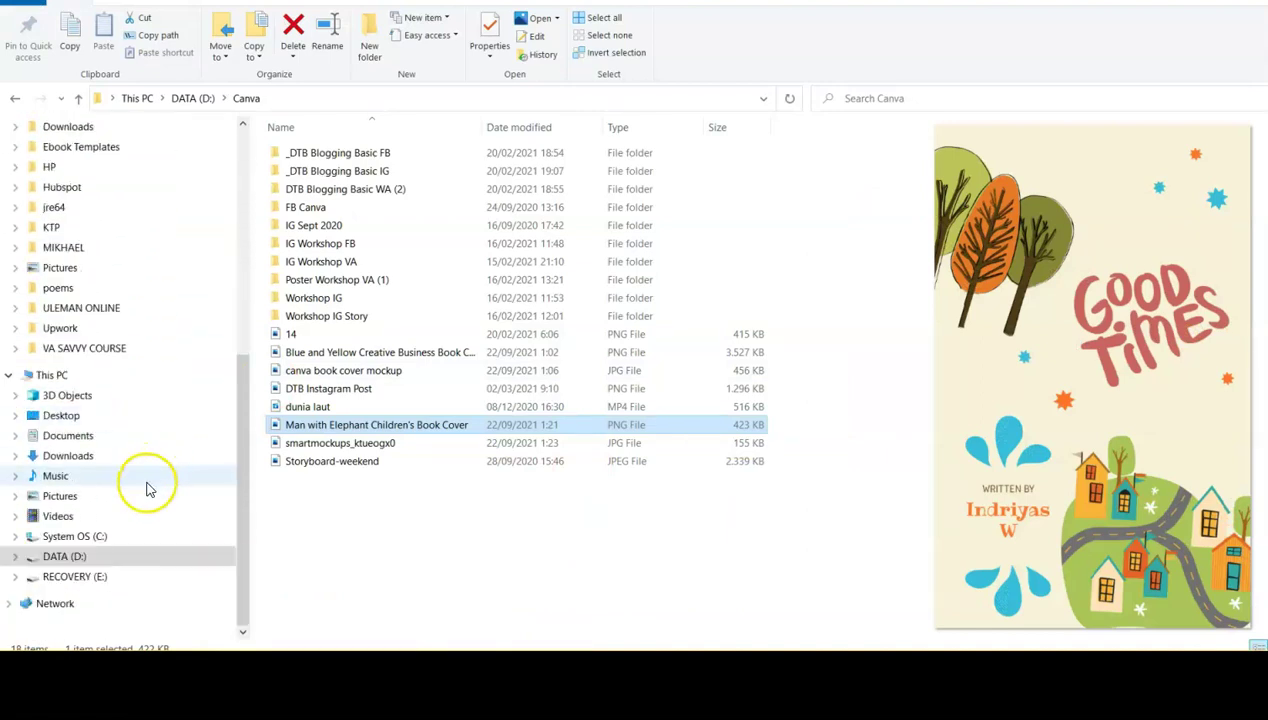
click(133, 556)
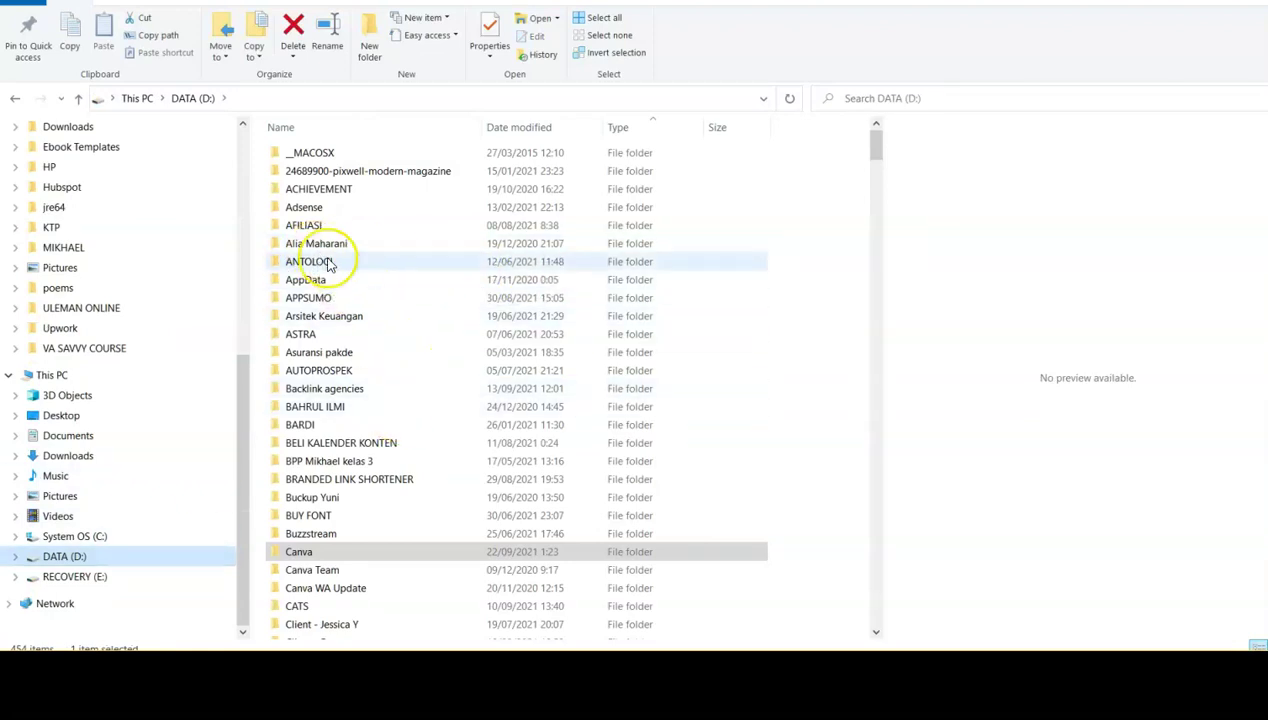
double_click(325, 261)
double_click(334, 226)
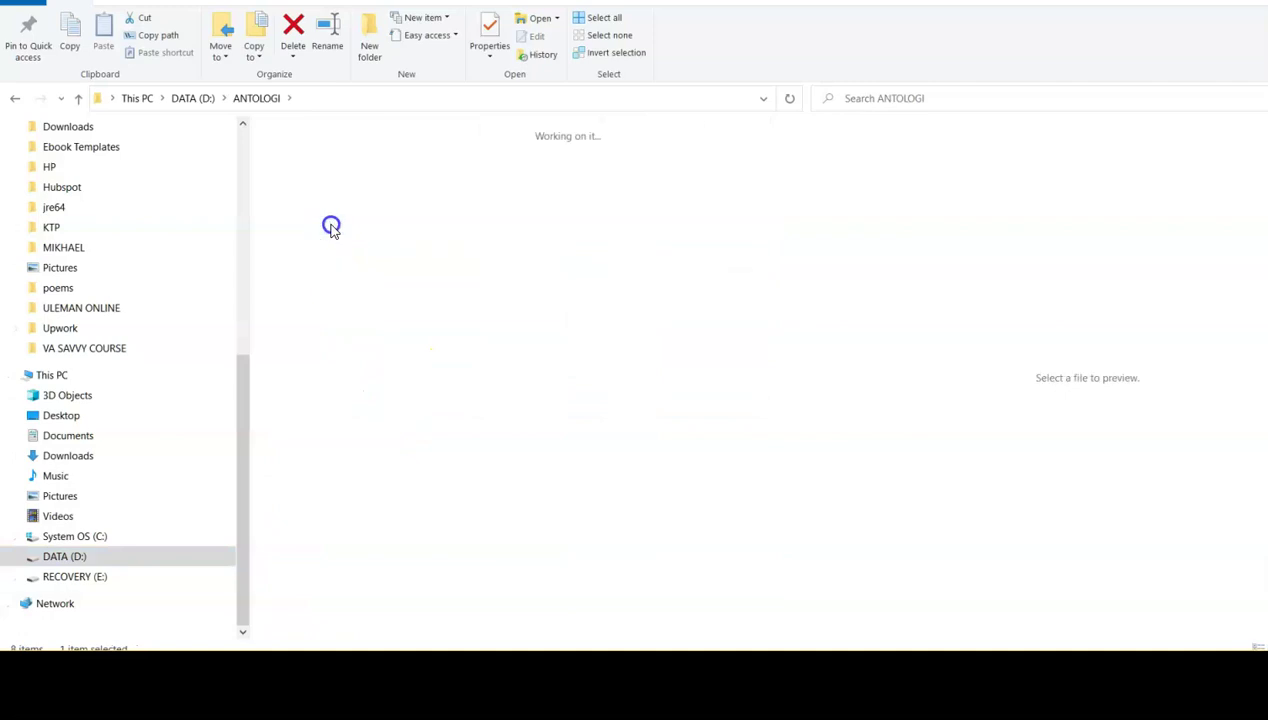
Step: View the "canva cover depan" cover image and the "mockup imac" image, closing the photo viewer when finished
click(636, 217)
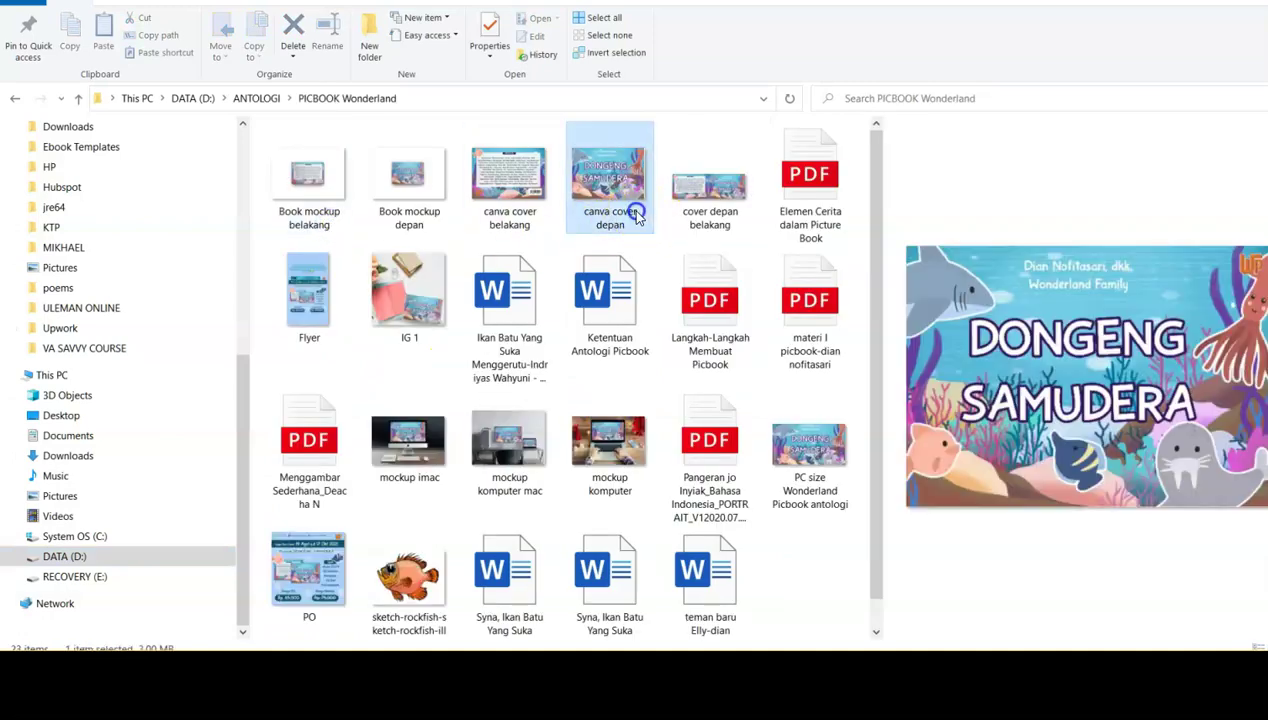
double_click(636, 217)
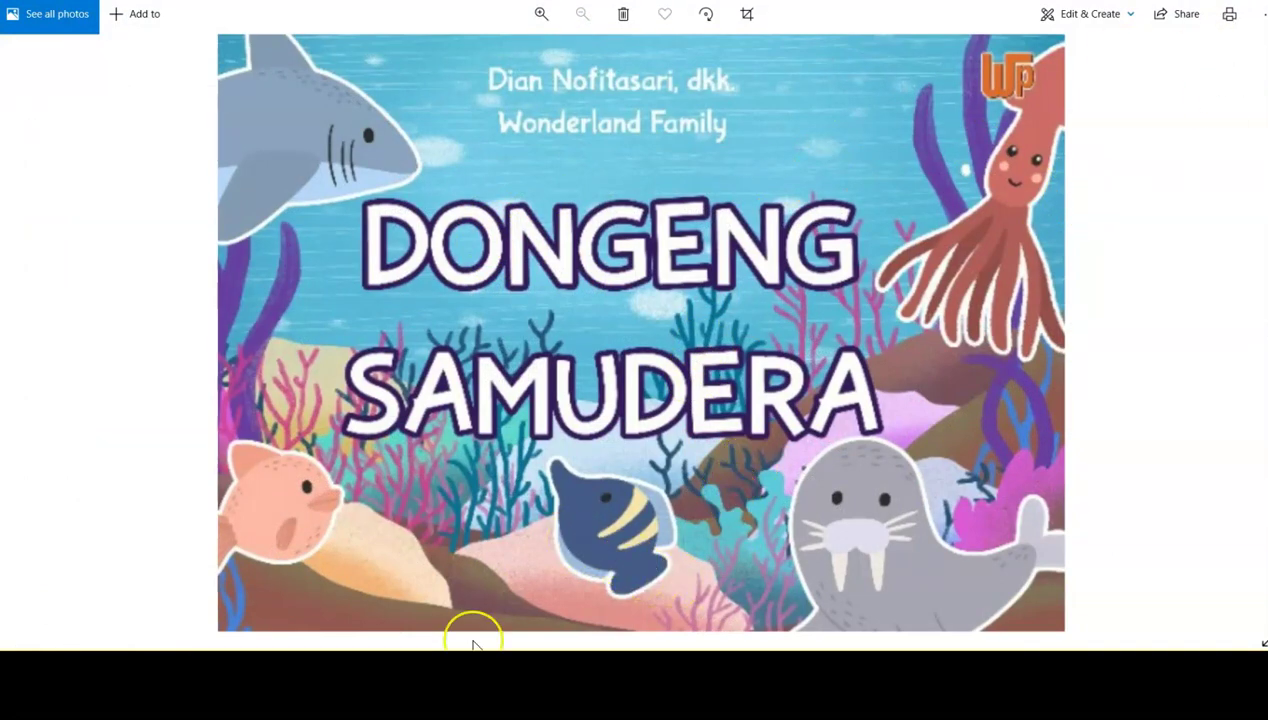
click(470, 662)
click(418, 475)
double_click(420, 475)
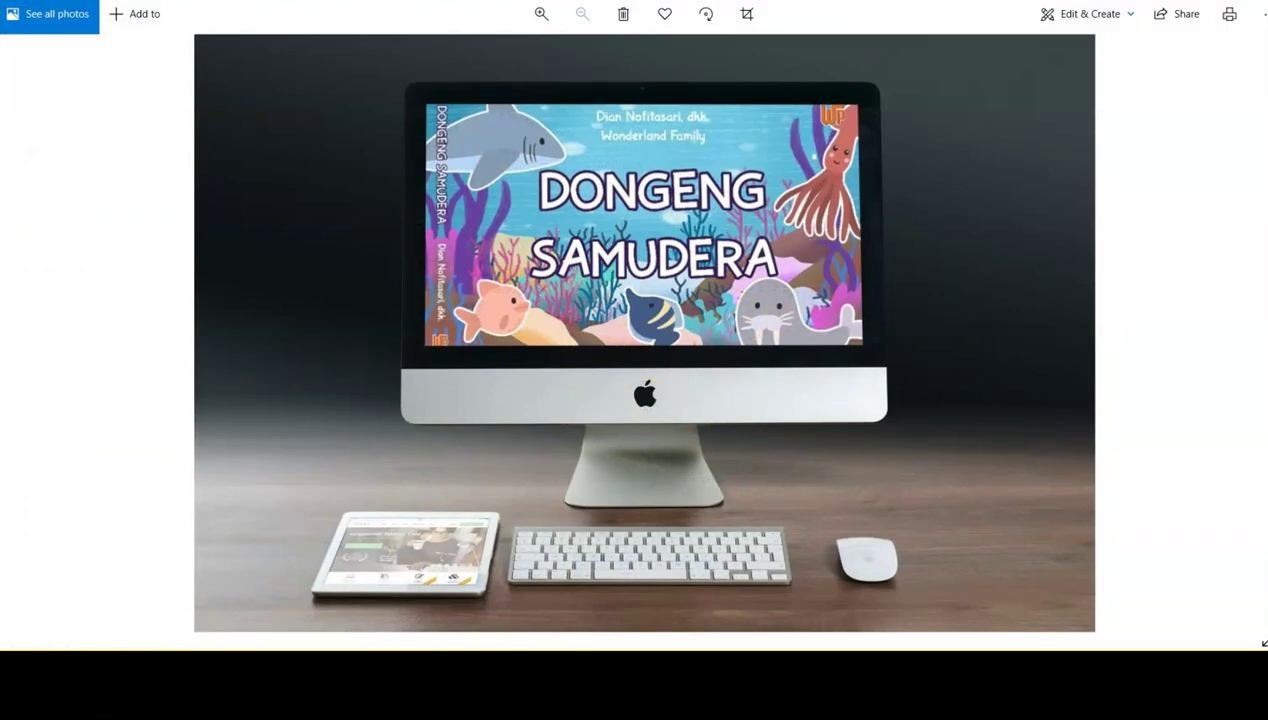
key(alt+F4)
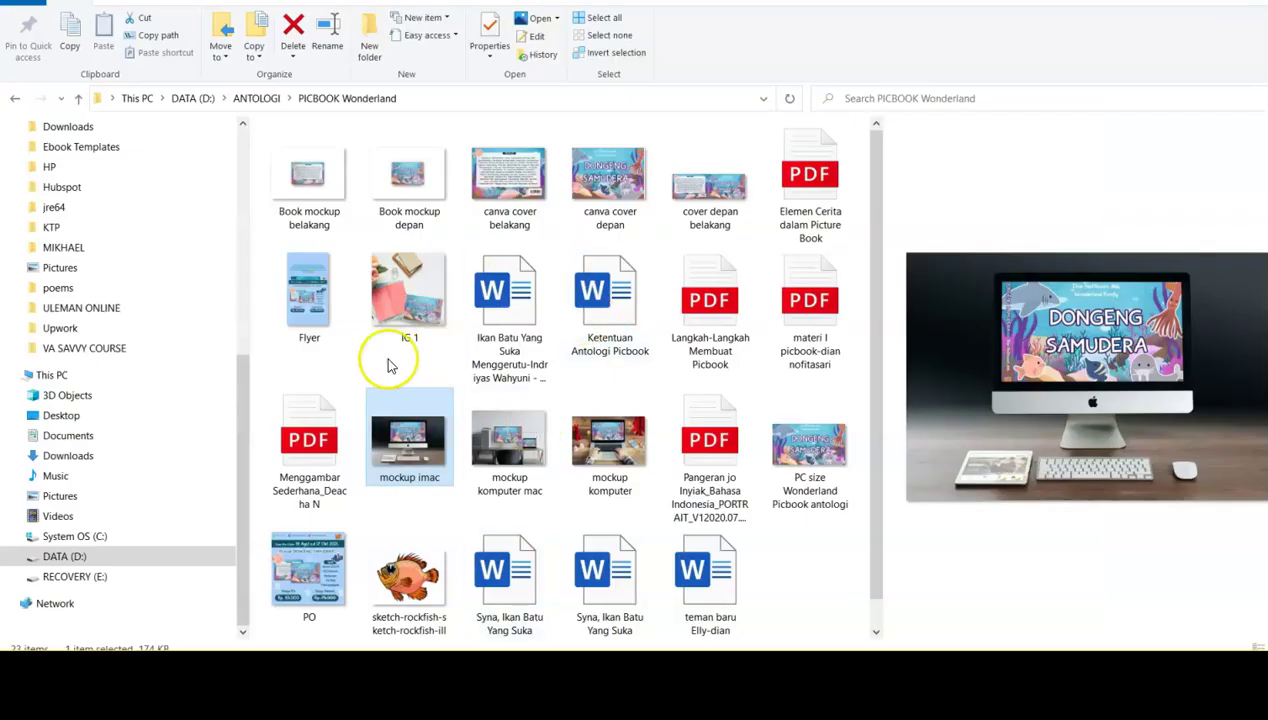
Step: Open the "IG 1" image to examine how the book cover is placed in the flat-lay mockup scene
click(388, 305)
double_click(388, 305)
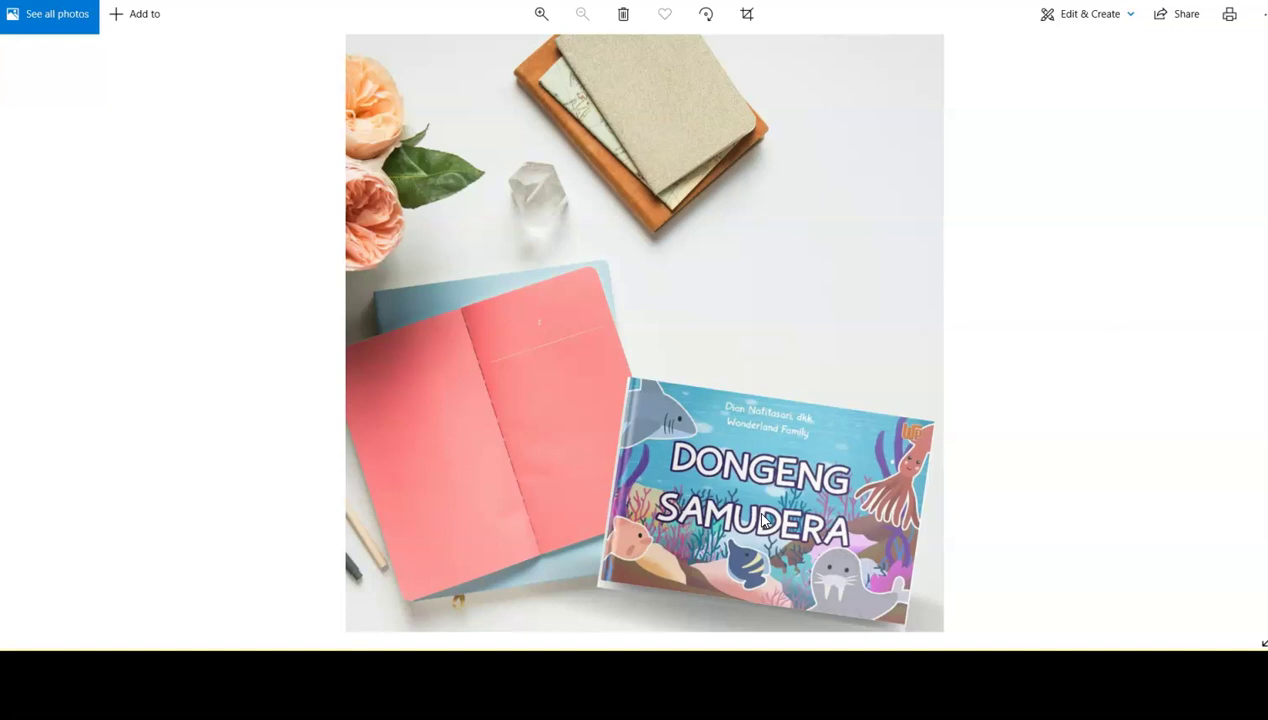
click(765, 517)
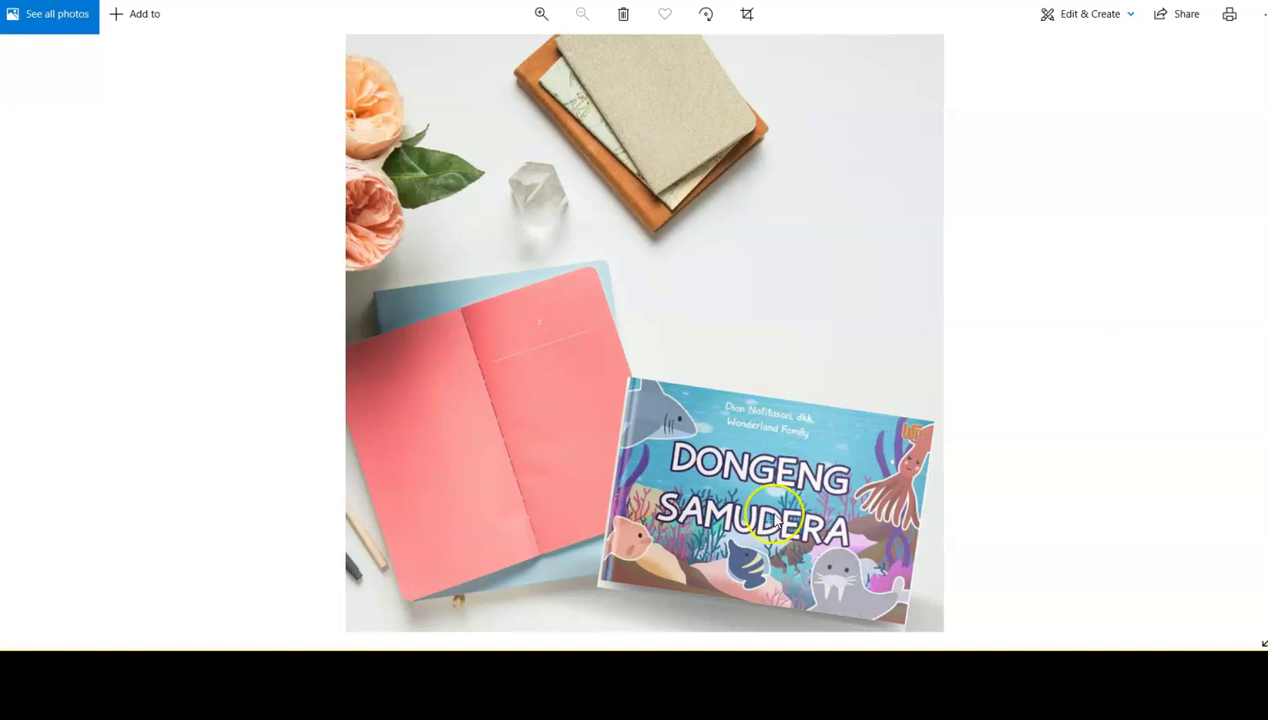
click(721, 505)
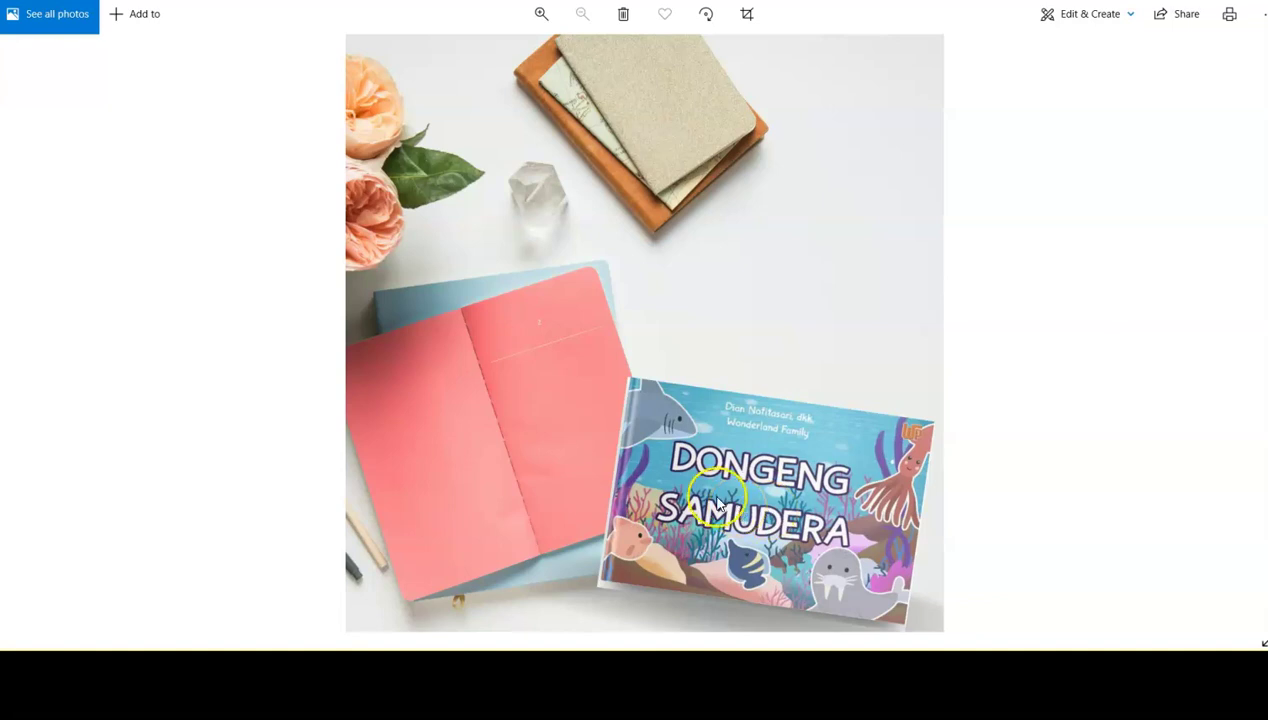